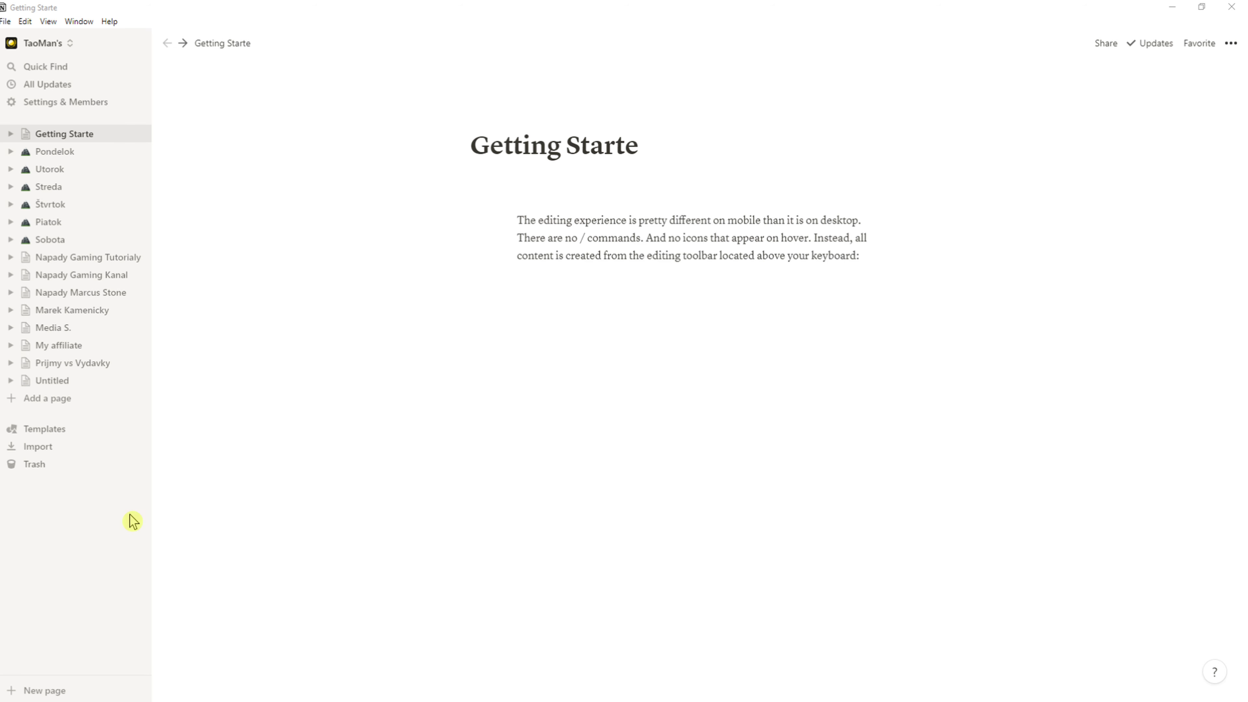
- Turn on dark mode in the settings
left_click(65, 103)
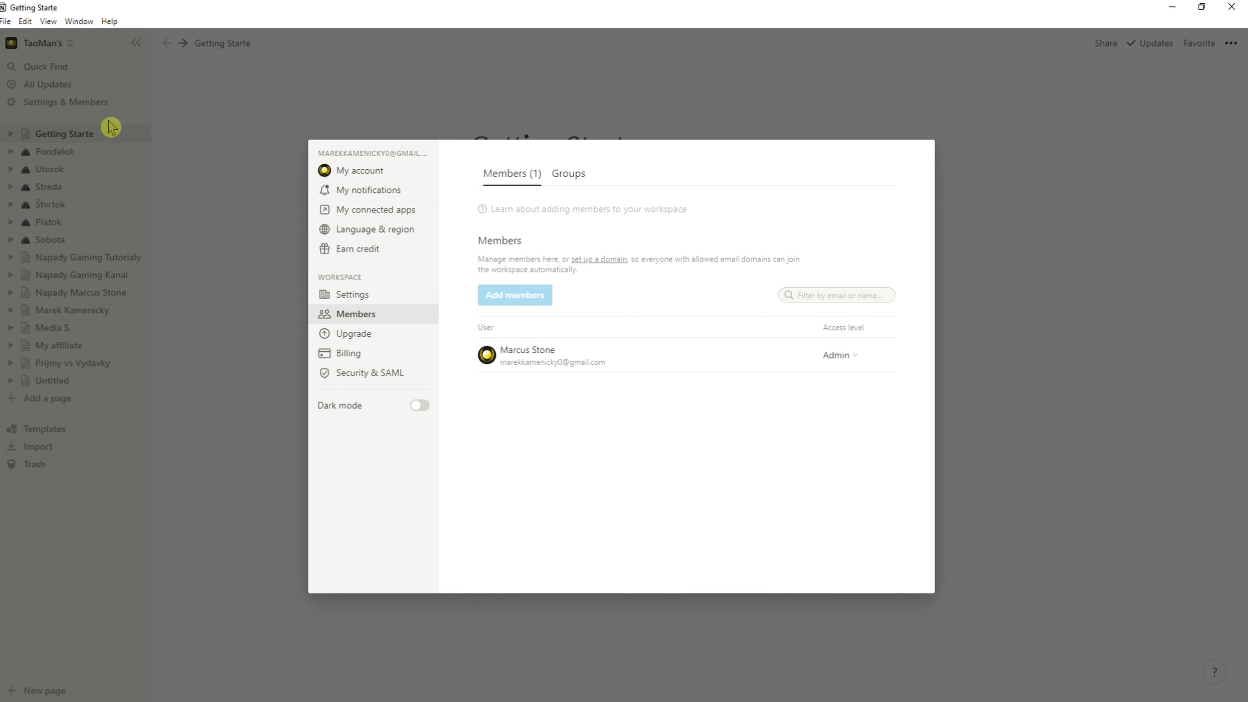
left_click(422, 406)
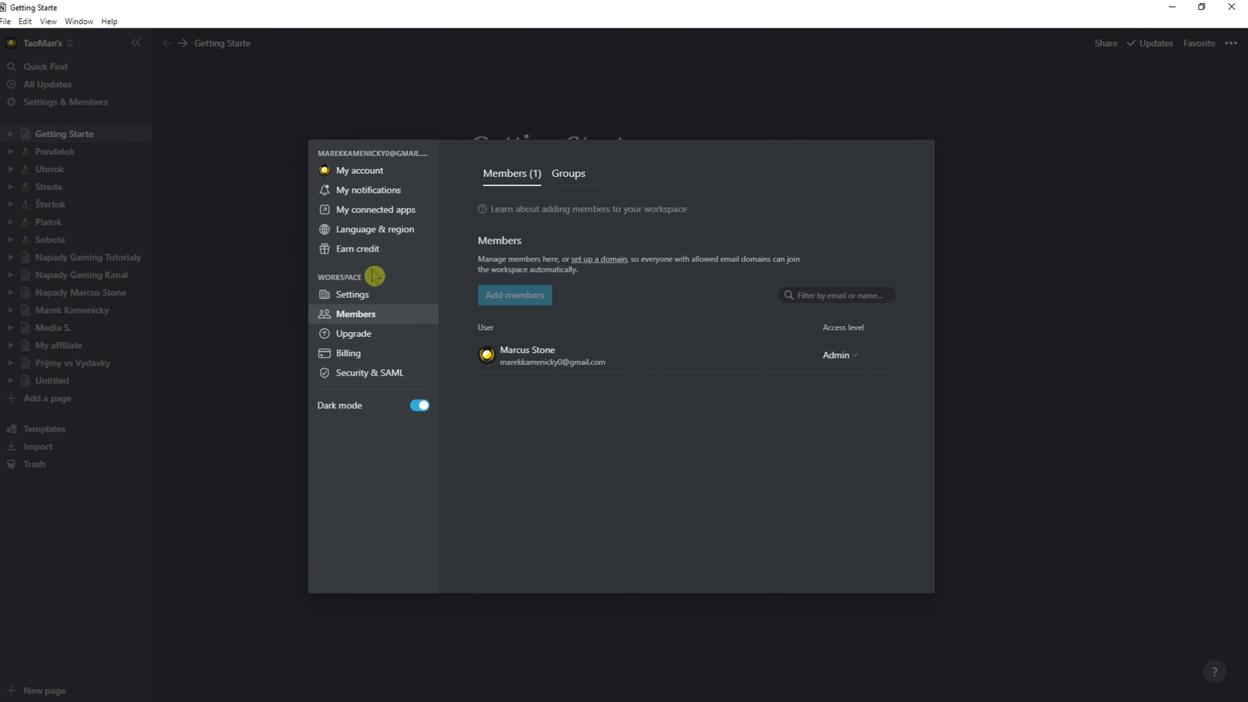
- Review the account settings, the workspace settings and the member list, and close the settings
left_click(349, 170)
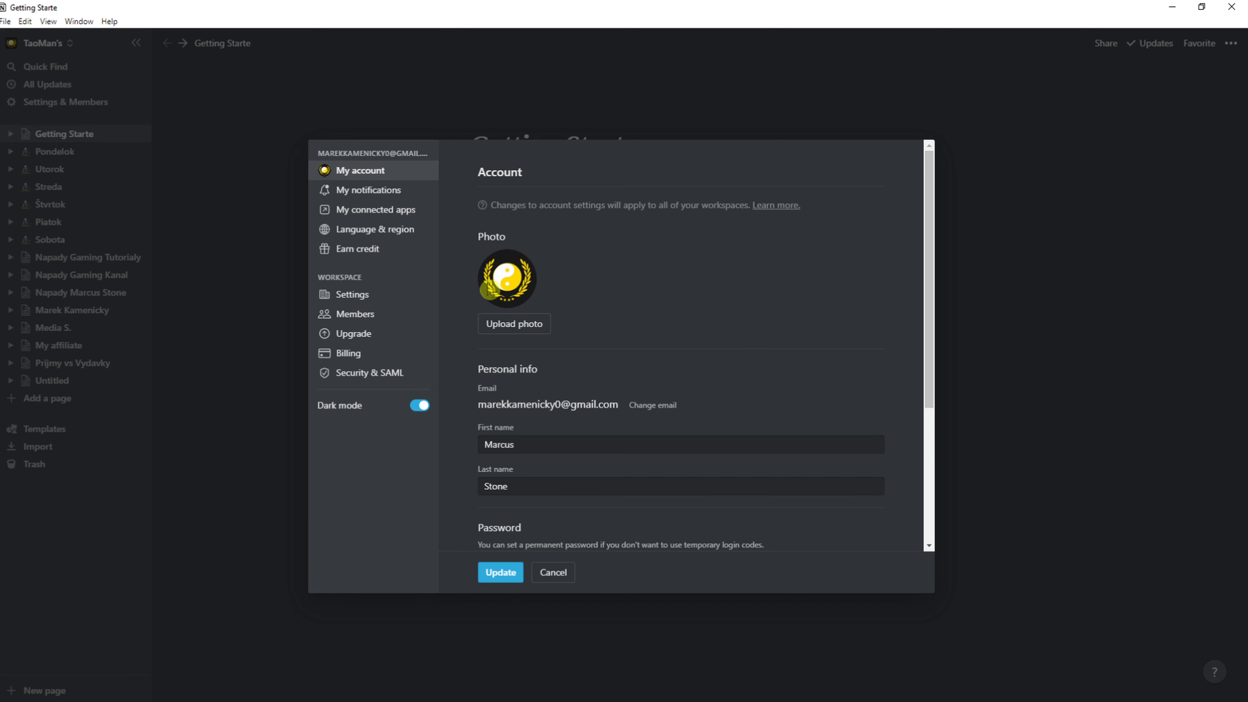
scroll(509, 309, "down", 3)
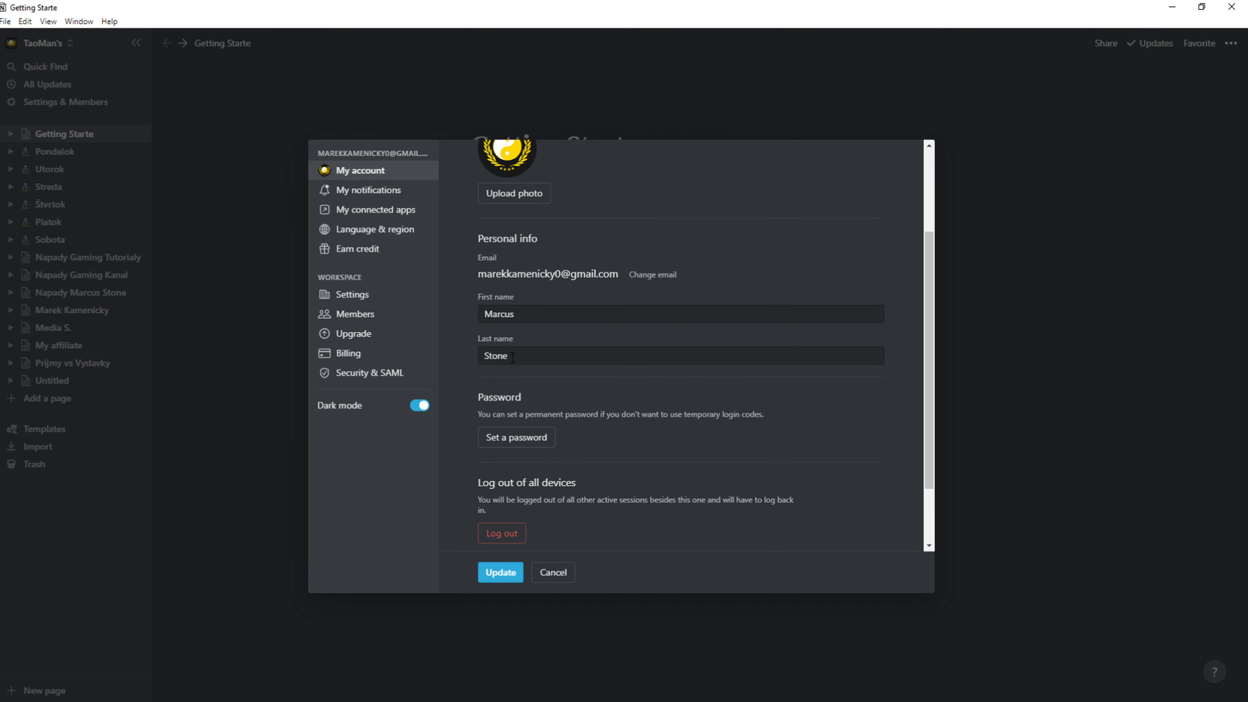
scroll(513, 357, "down", 2)
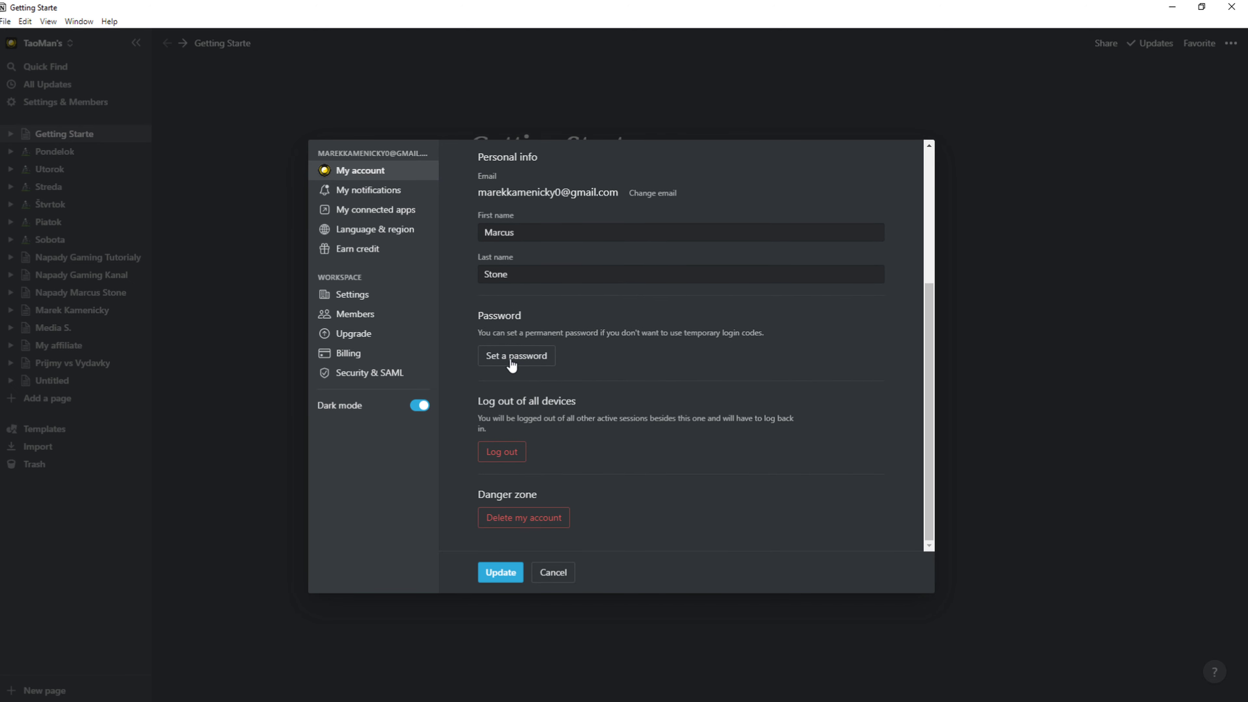
left_click(363, 301)
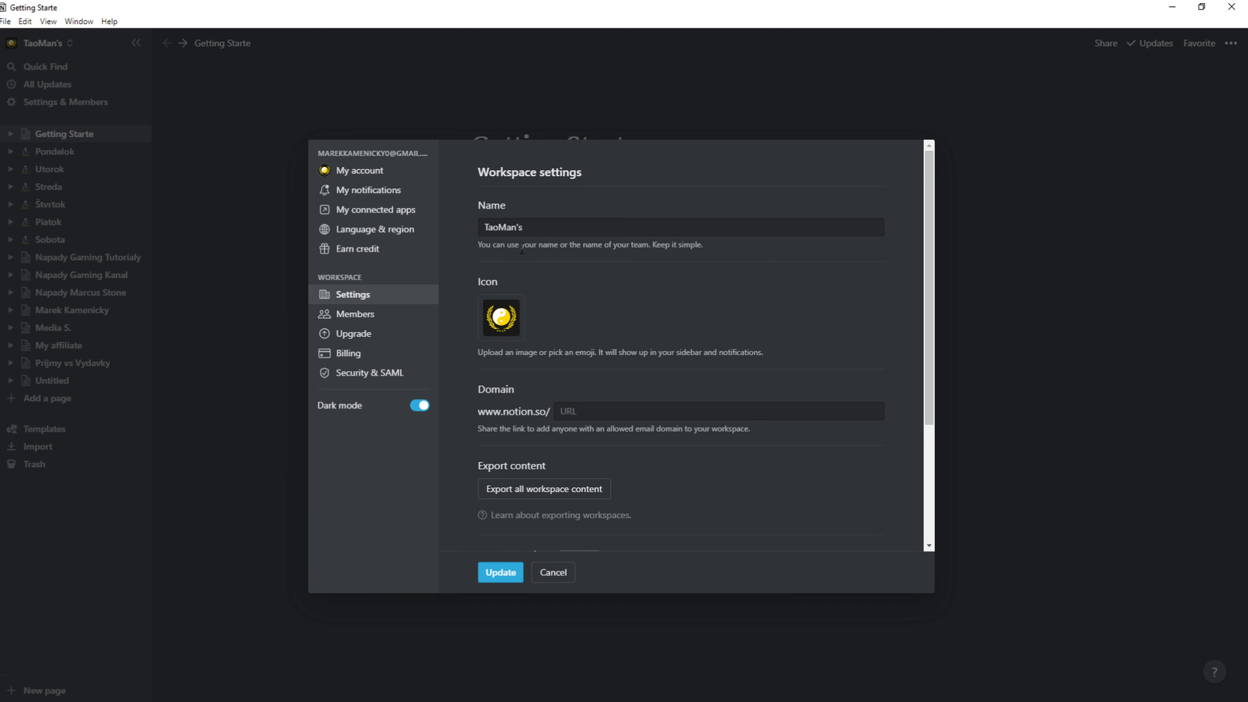
scroll(523, 246, "down", 3)
left_click(382, 319)
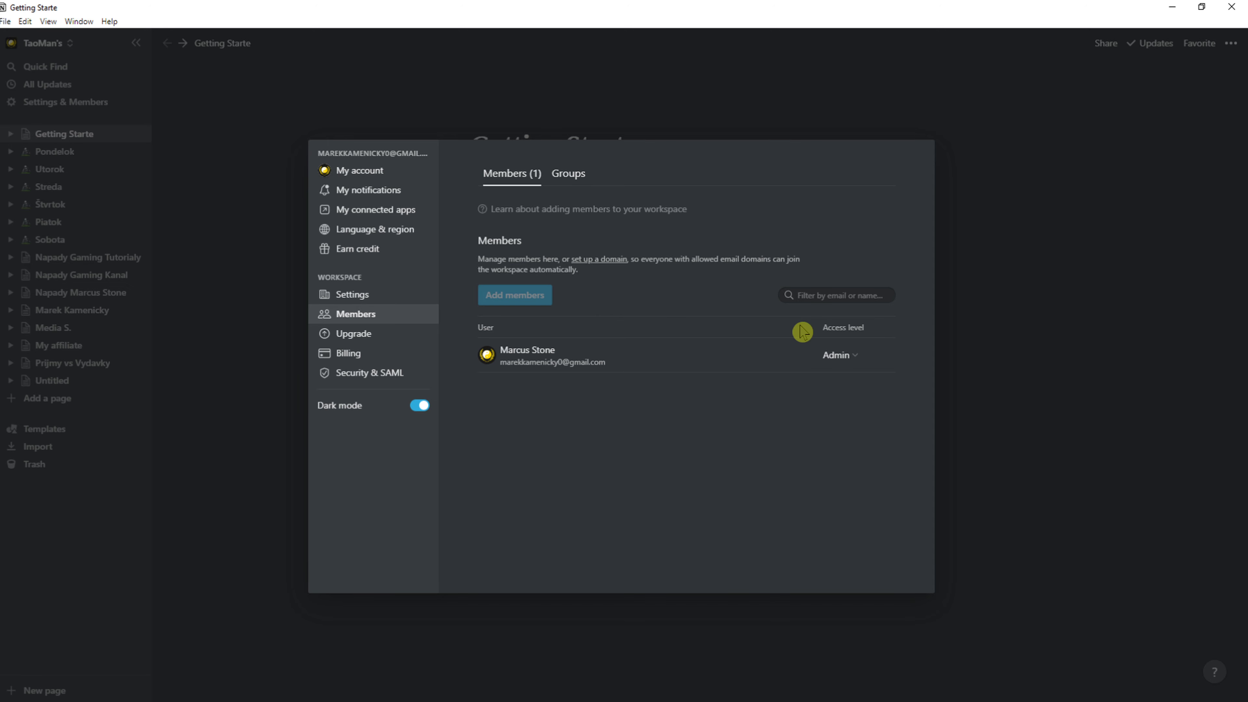
left_click(1047, 274)
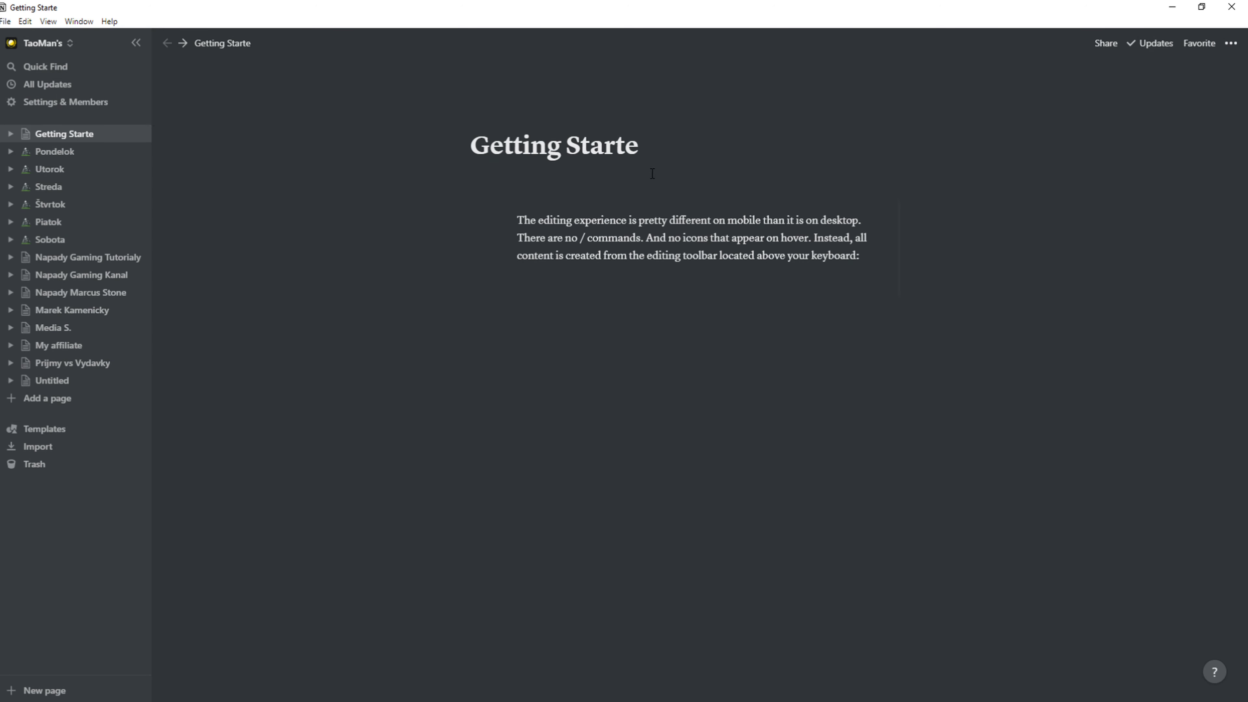
- Examine the workspace switcher and its options for joining or creating a workspace
left_click(74, 53)
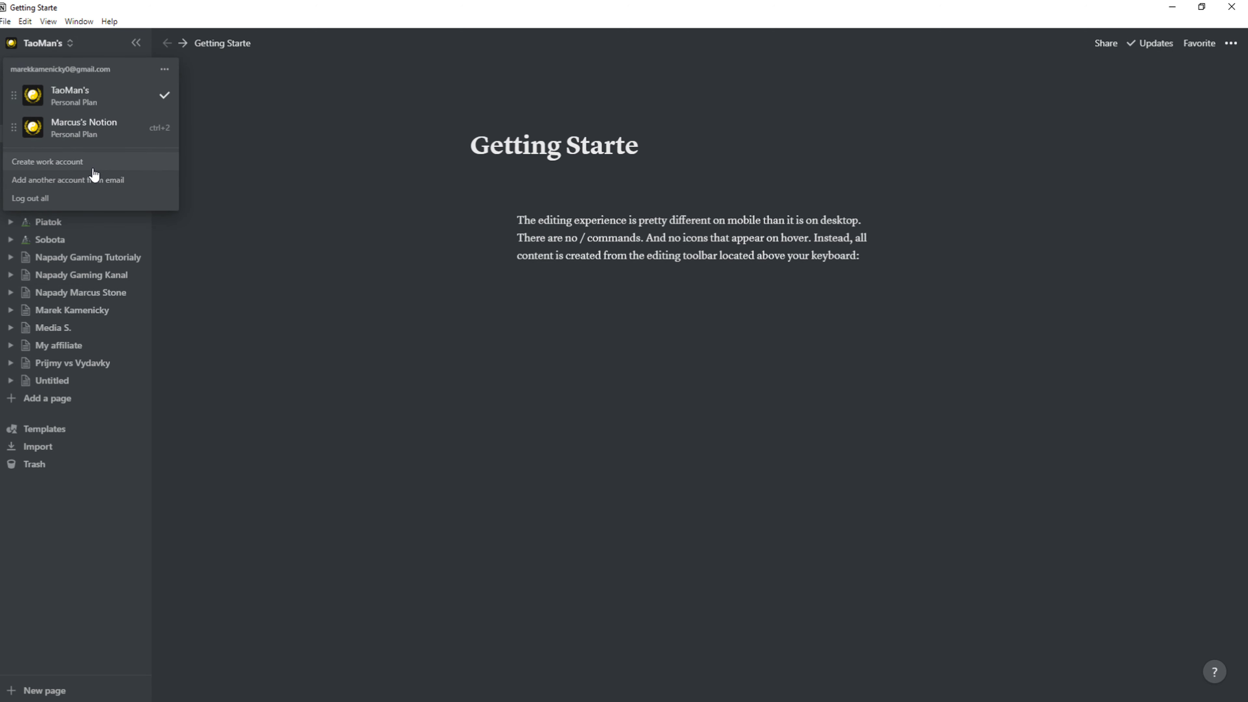
left_click(164, 69)
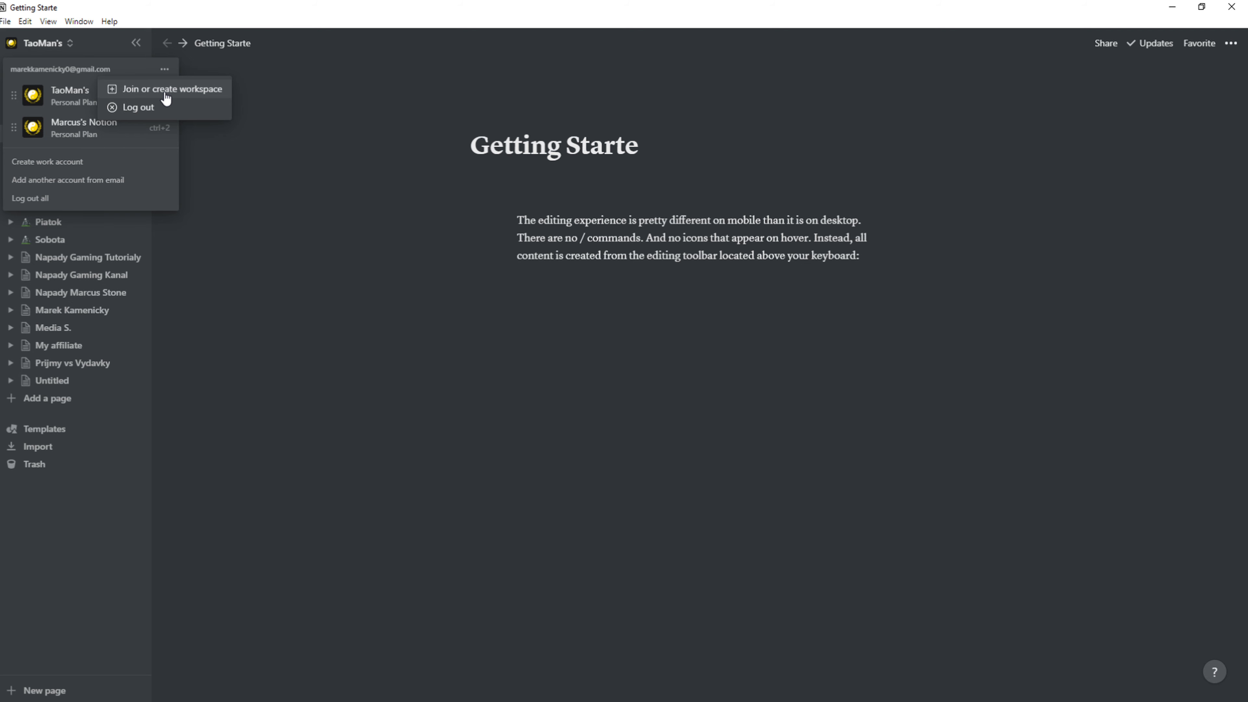
left_click(493, 279)
left_click(342, 213)
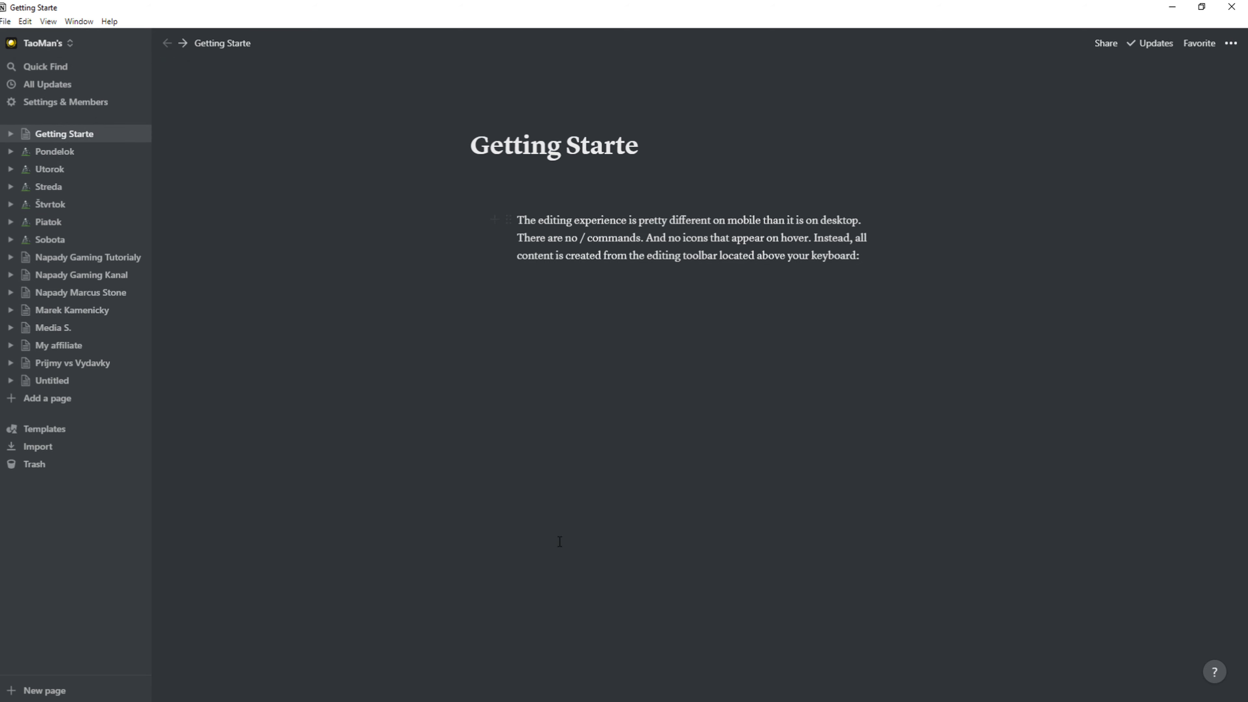
- Add an icon and a cover image to the Getting Starte page
left_click(515, 521)
left_click(535, 165)
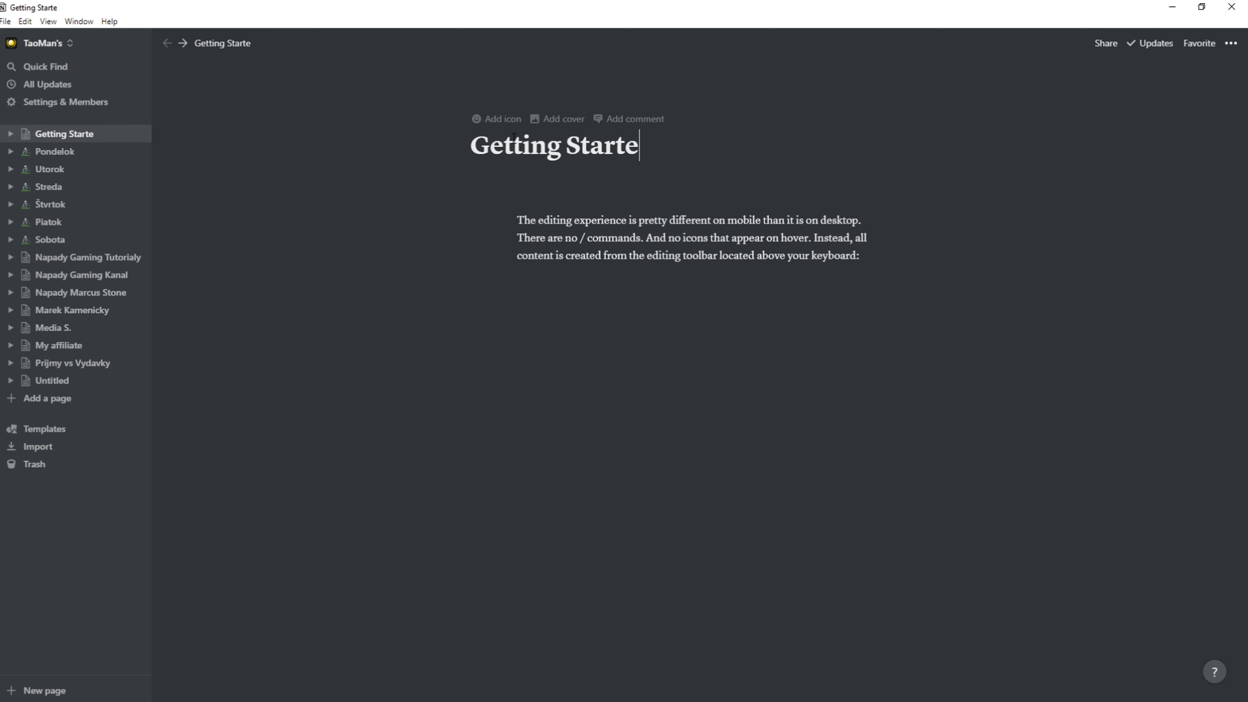
left_click(499, 127)
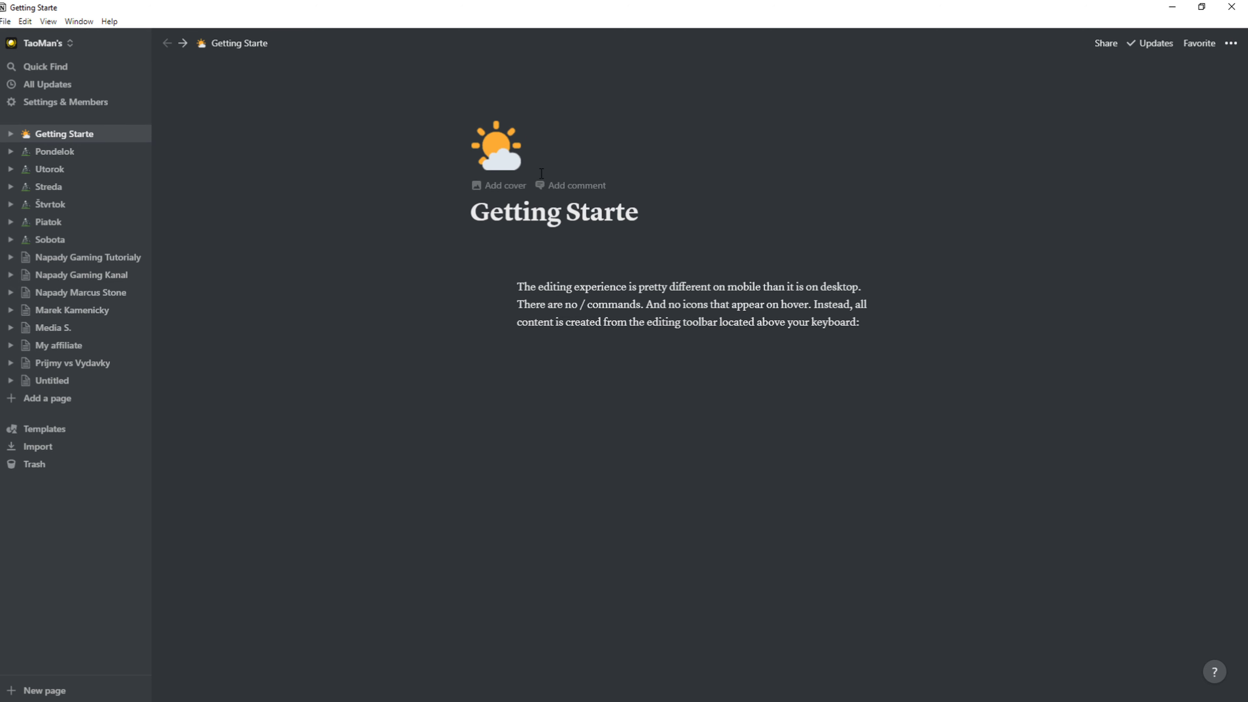
left_click(525, 194)
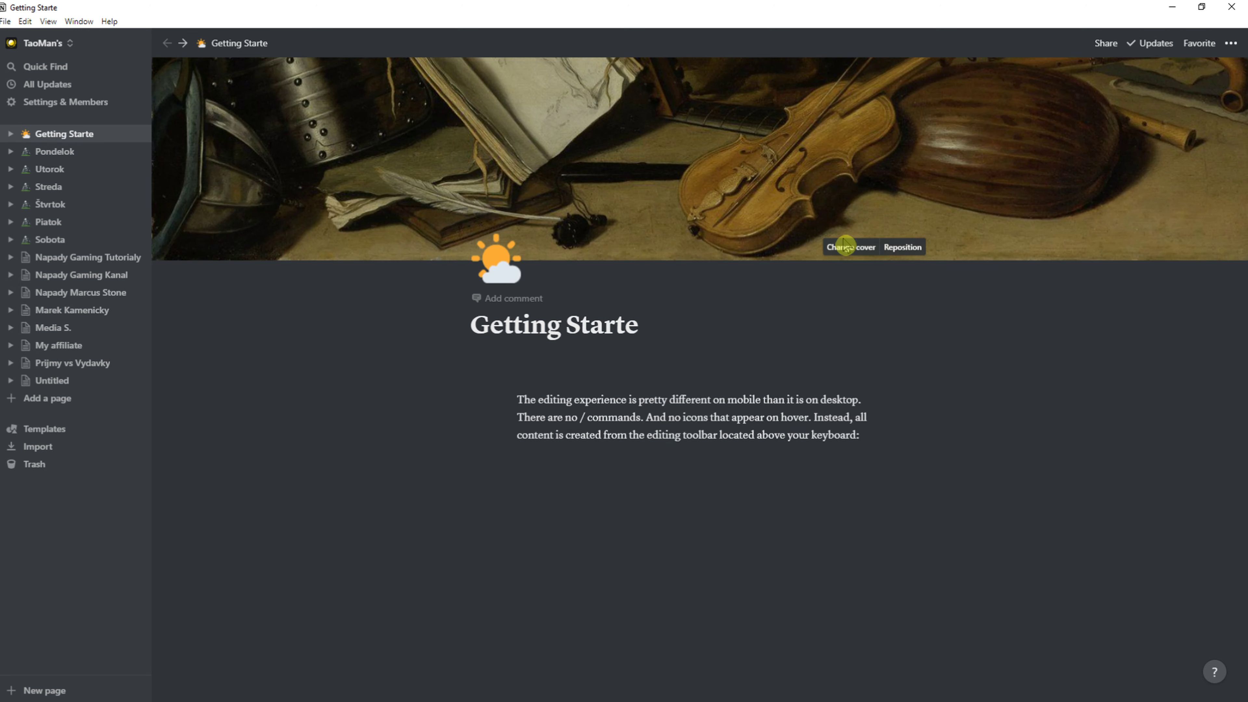
- Browse the Unsplash and gallery covers and pick the great wave print from The Met Museum – Japanese Prints
left_click(833, 247)
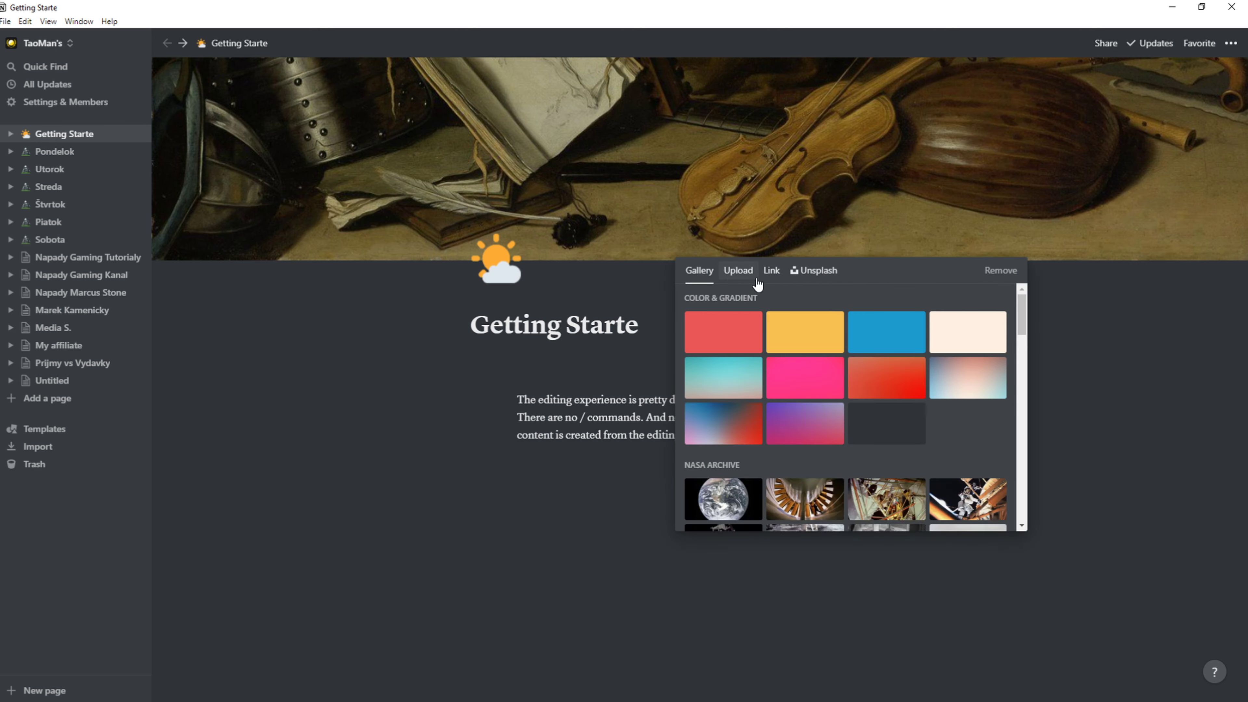
left_click(809, 282)
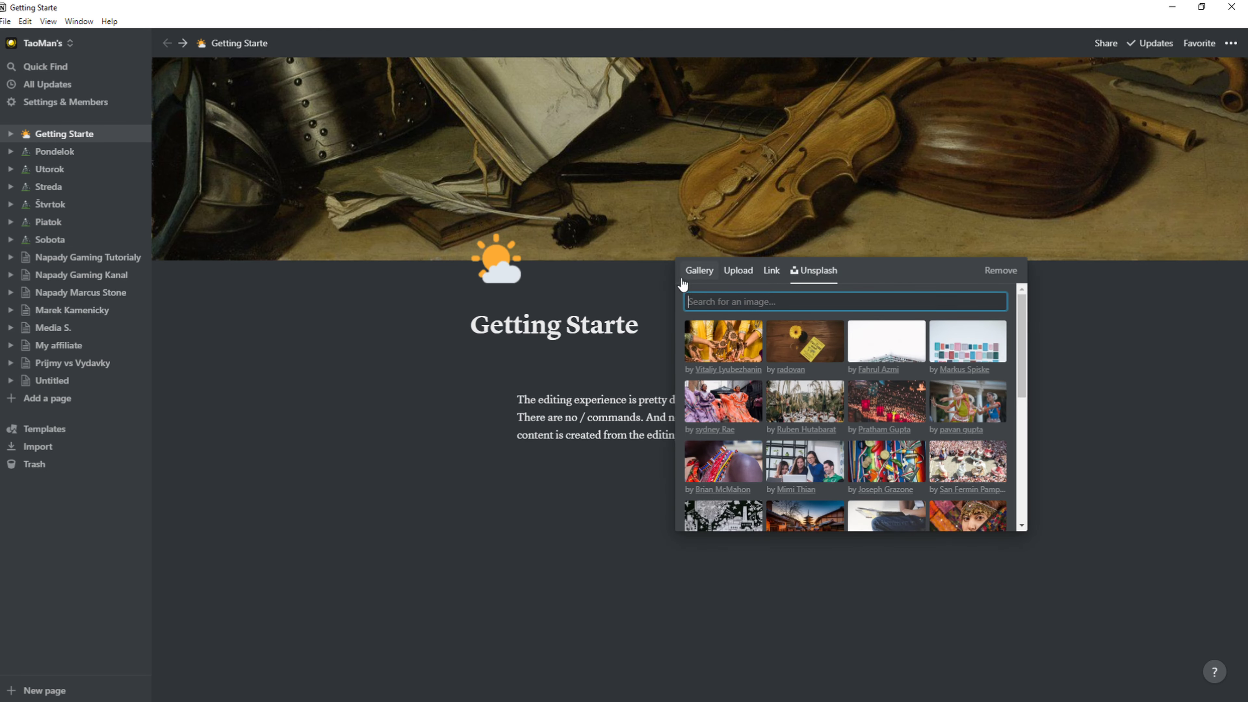
left_click(699, 271)
scroll(776, 365, "down", 2)
scroll(775, 365, "down", 15)
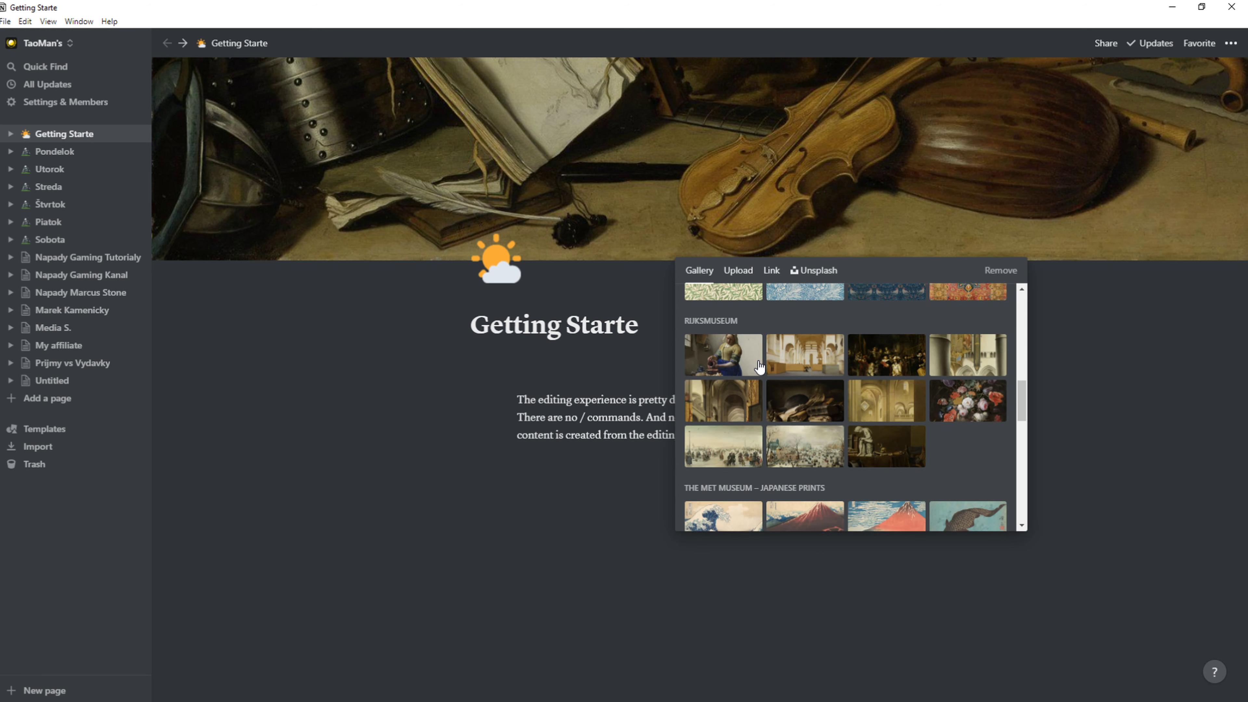
scroll(763, 360, "up", 2)
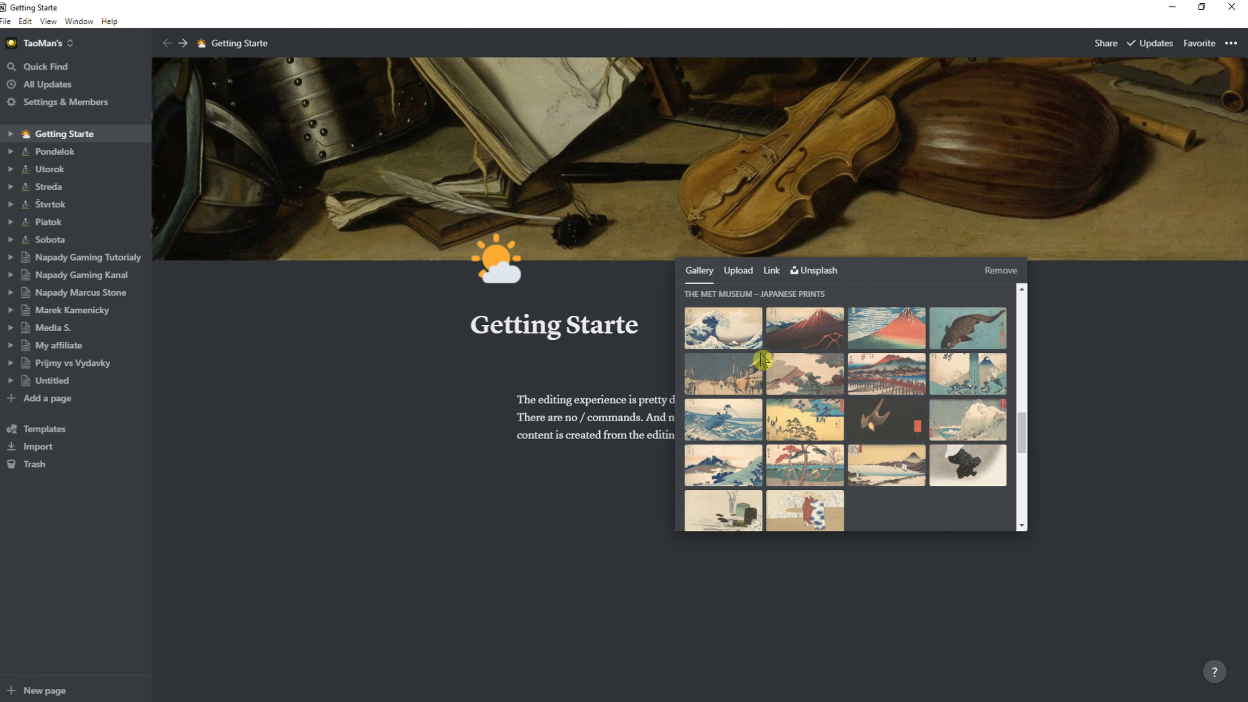
left_click(733, 342)
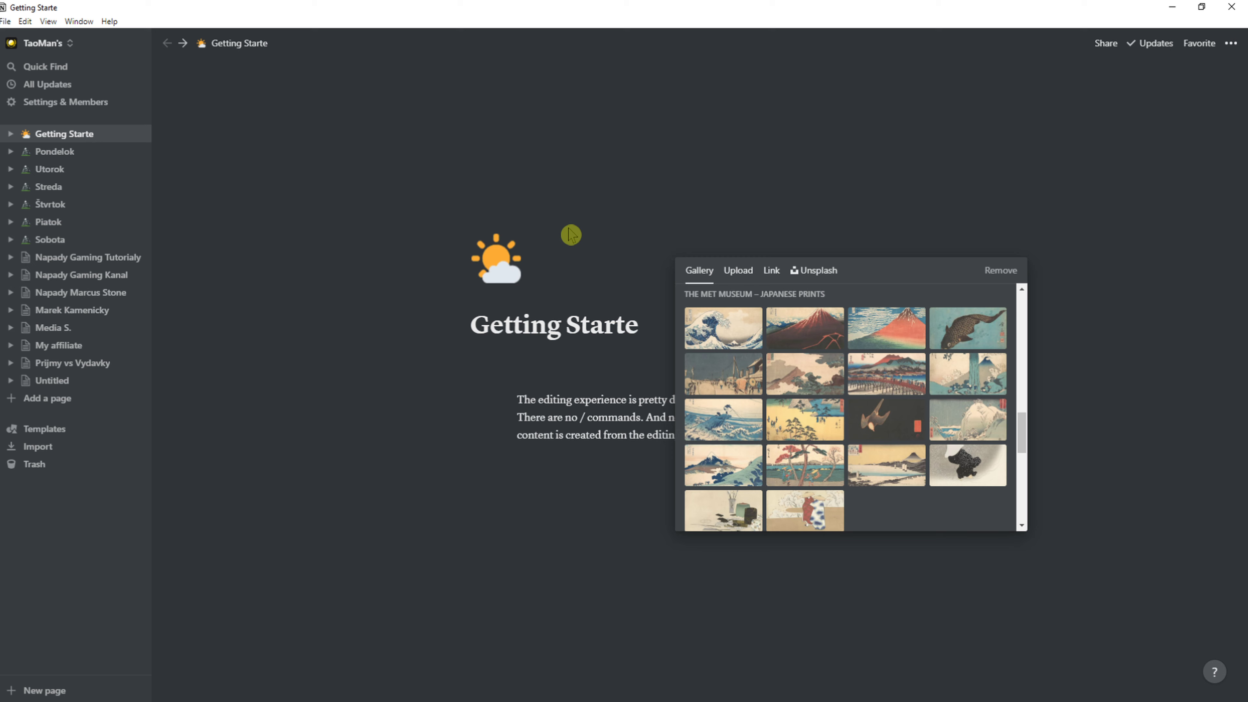
left_click(618, 240)
- Try applying the great wave print as the page cover again, and undo the cover change
left_click(851, 247)
scroll(806, 374, "down", 11)
left_click(737, 332)
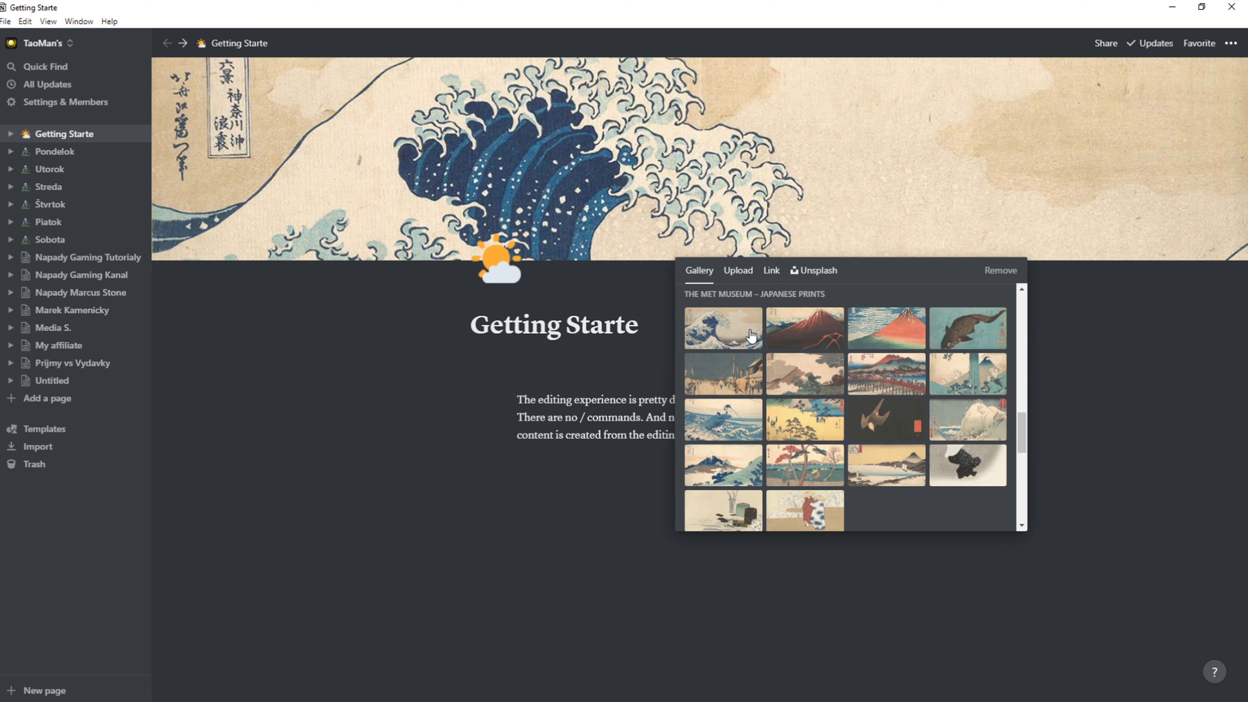
left_click(618, 221)
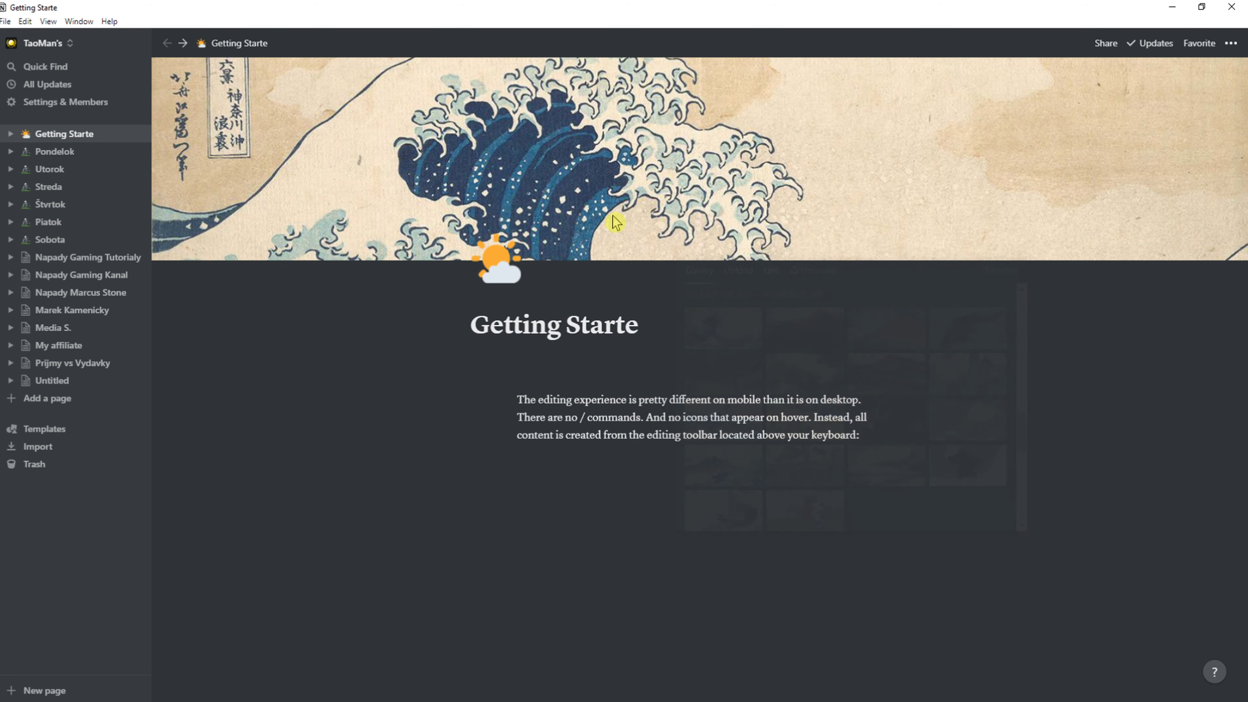
key("ctrl+z")
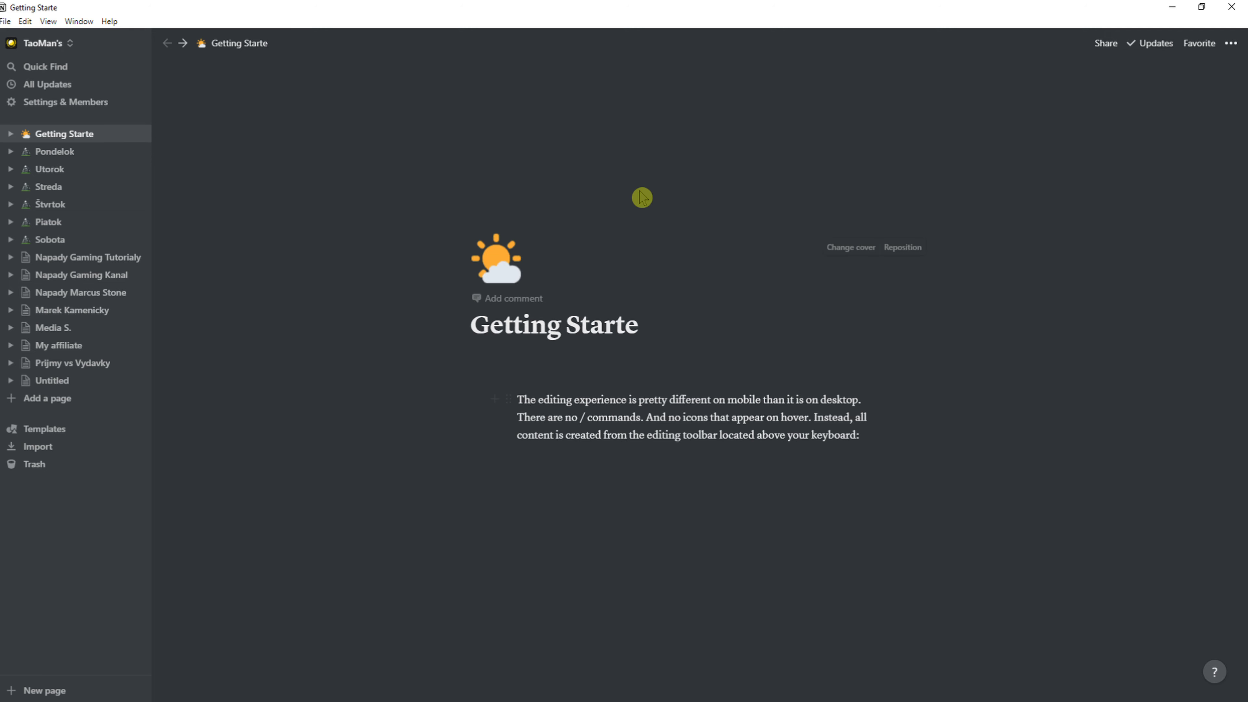
- Set the page cover to the great wave print from The Met Museum – Japanese Prints gallery
left_click(847, 245)
scroll(735, 438, "down", 10)
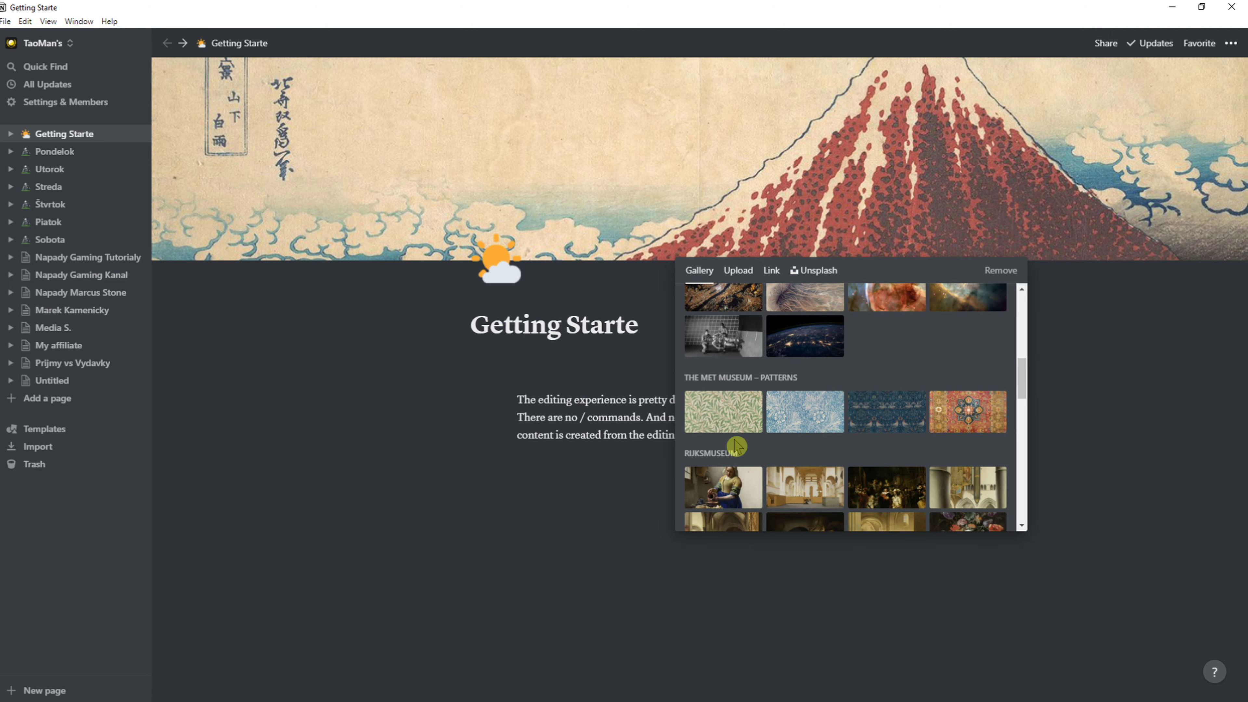
scroll(733, 426, "down", 2)
left_click(725, 336)
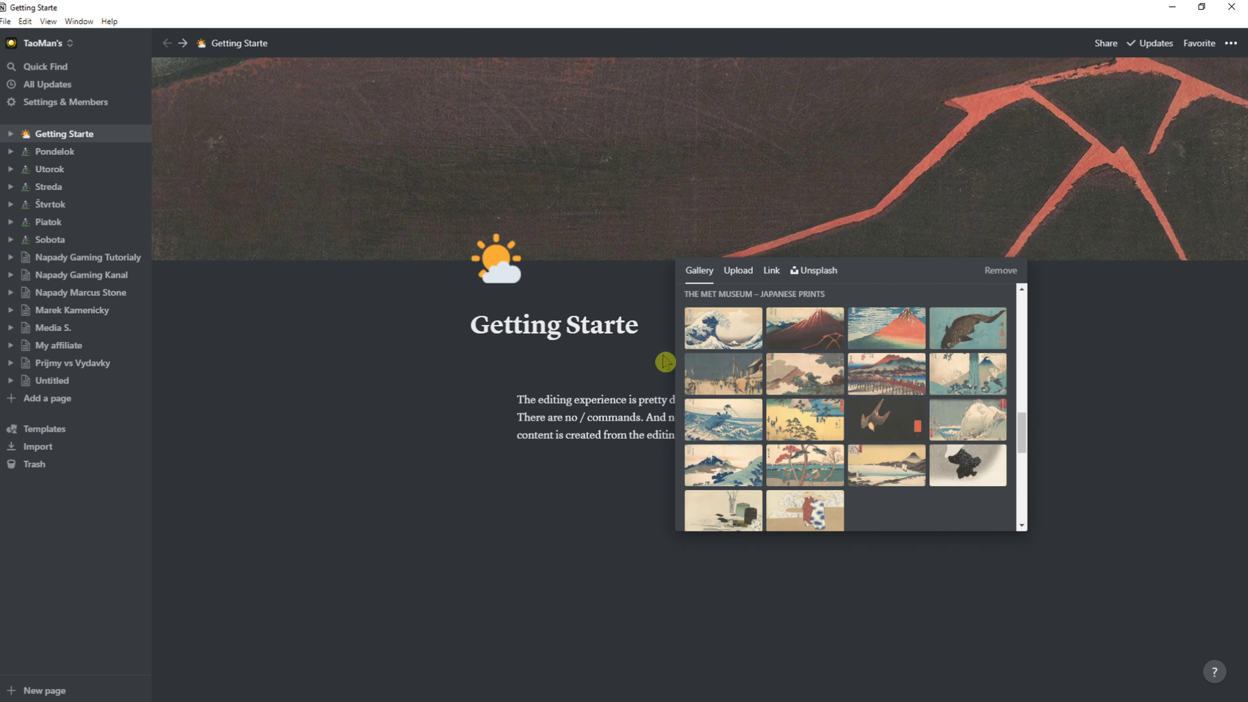
left_click(455, 442)
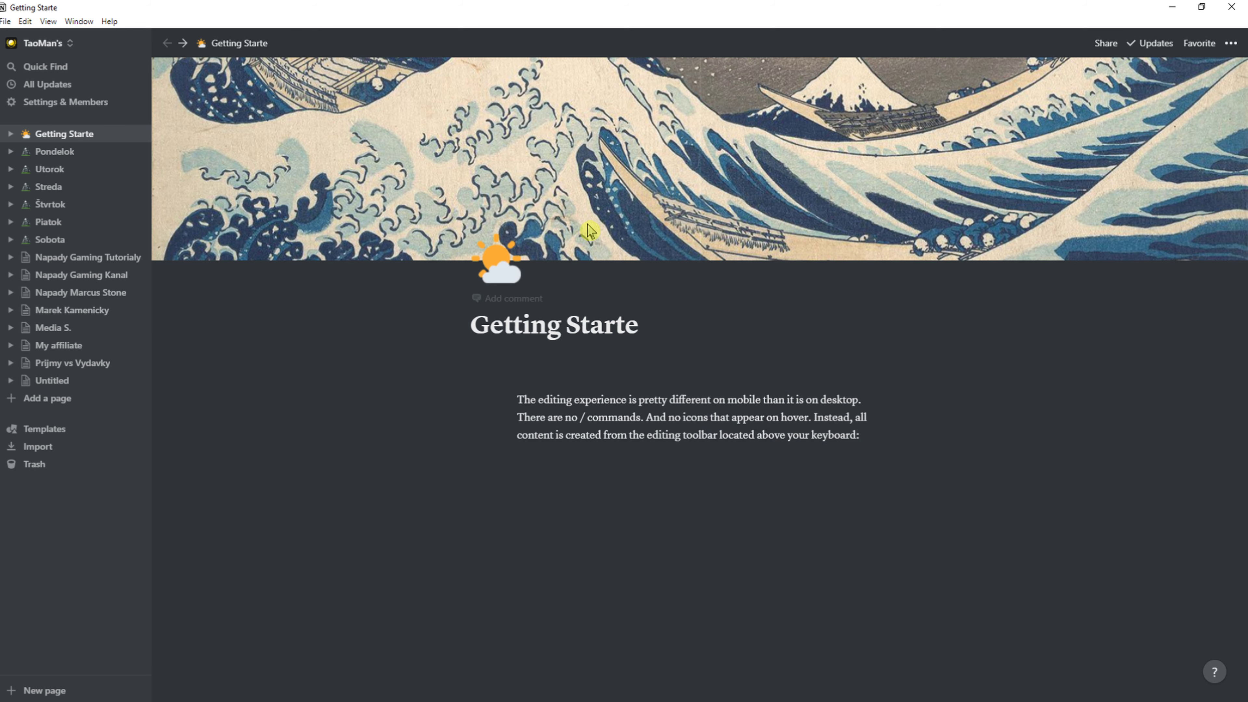
- Reposition the cover image downwards so the upper part of the wave shows, and save the position
left_click(903, 247)
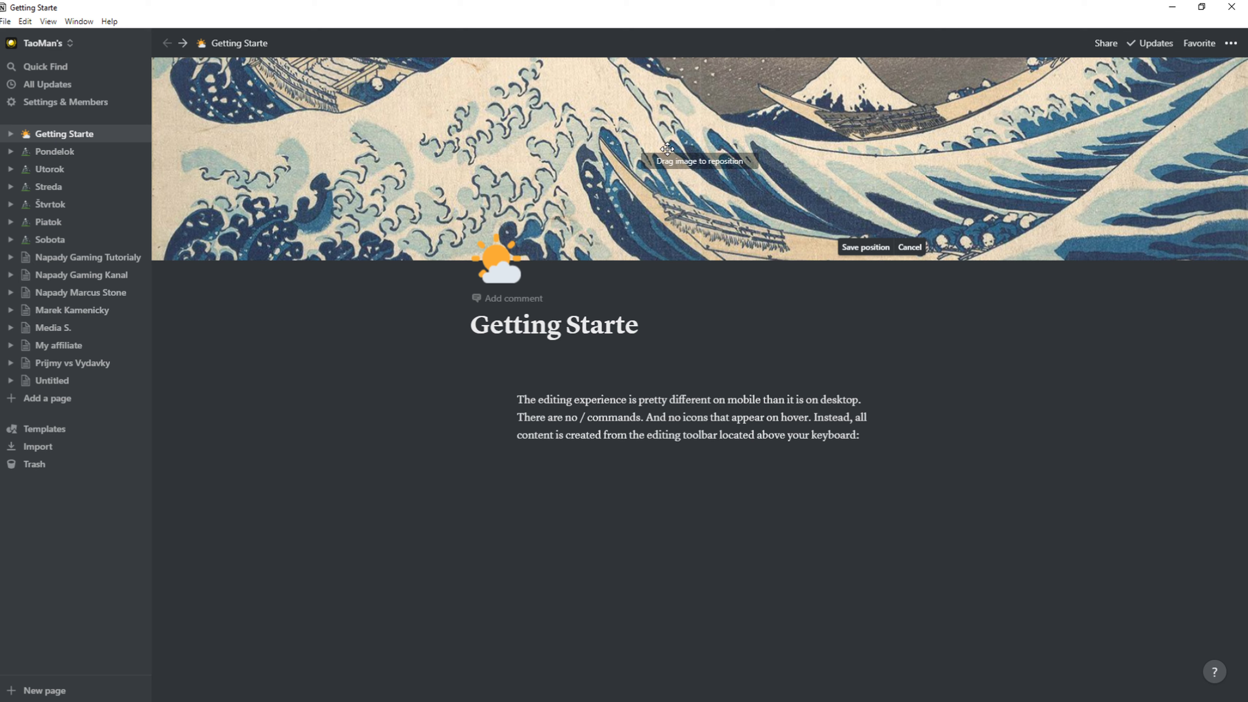
left_click_drag(678, 211, 819, 288)
left_click(856, 248)
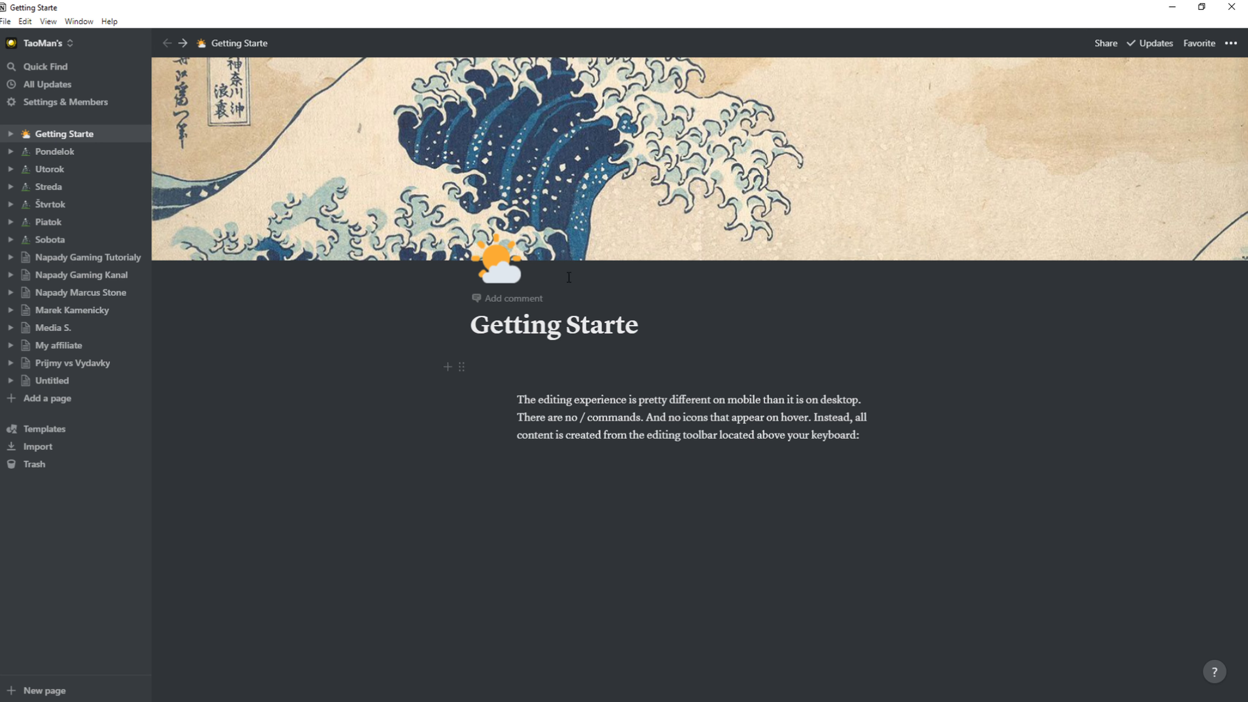
- Delete all text blocks from the Getting Starte page and continue with an empty body
left_click(639, 478)
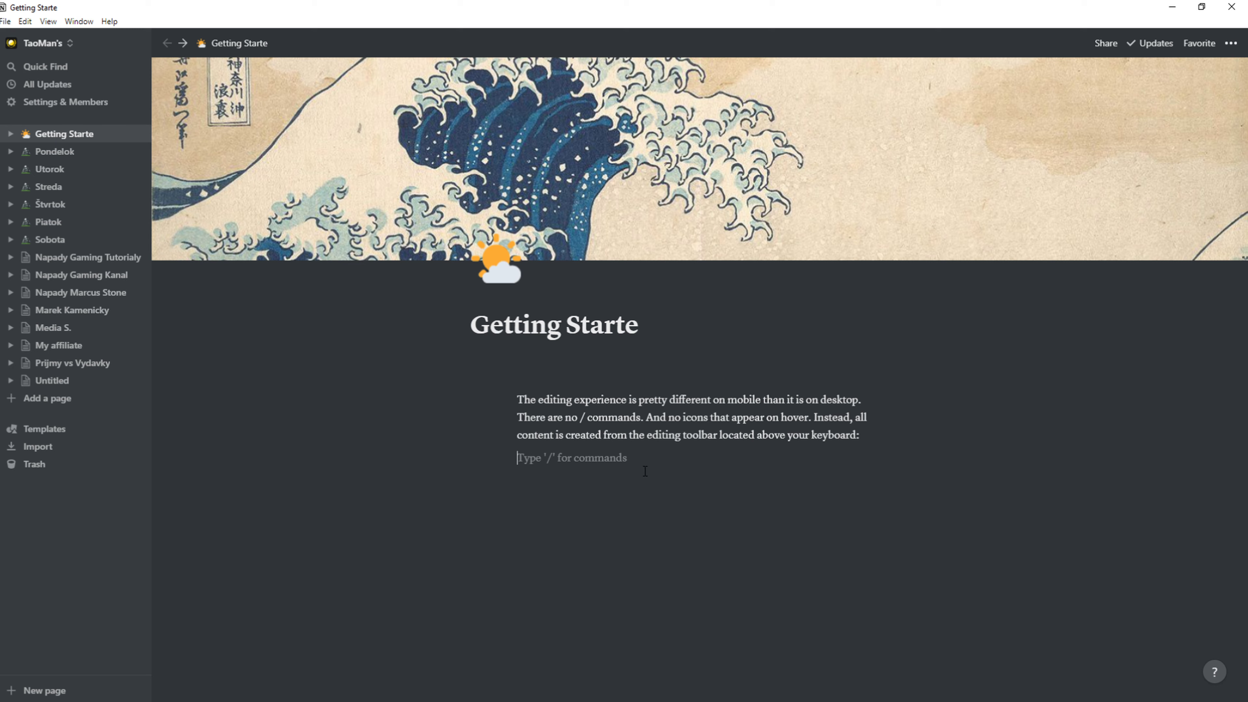
key("Return")
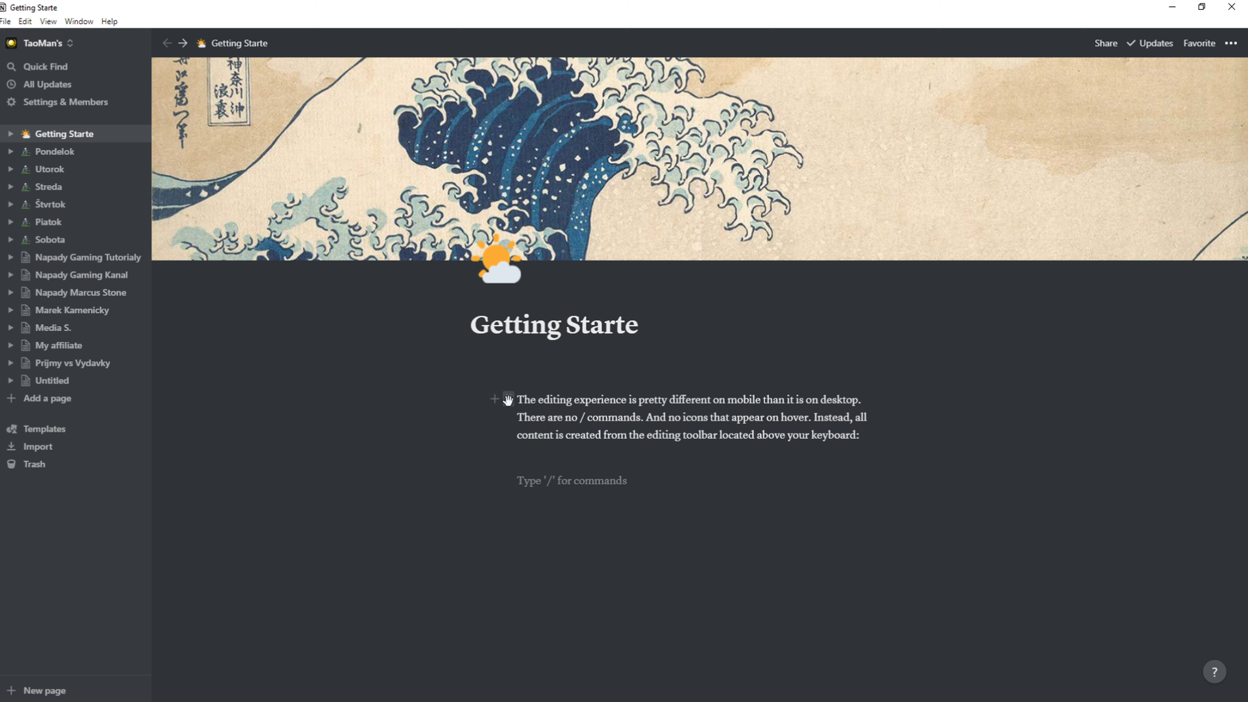
left_click(509, 399)
key("Escape")
left_click_drag(1004, 593, 376, 357)
key("BackSpace")
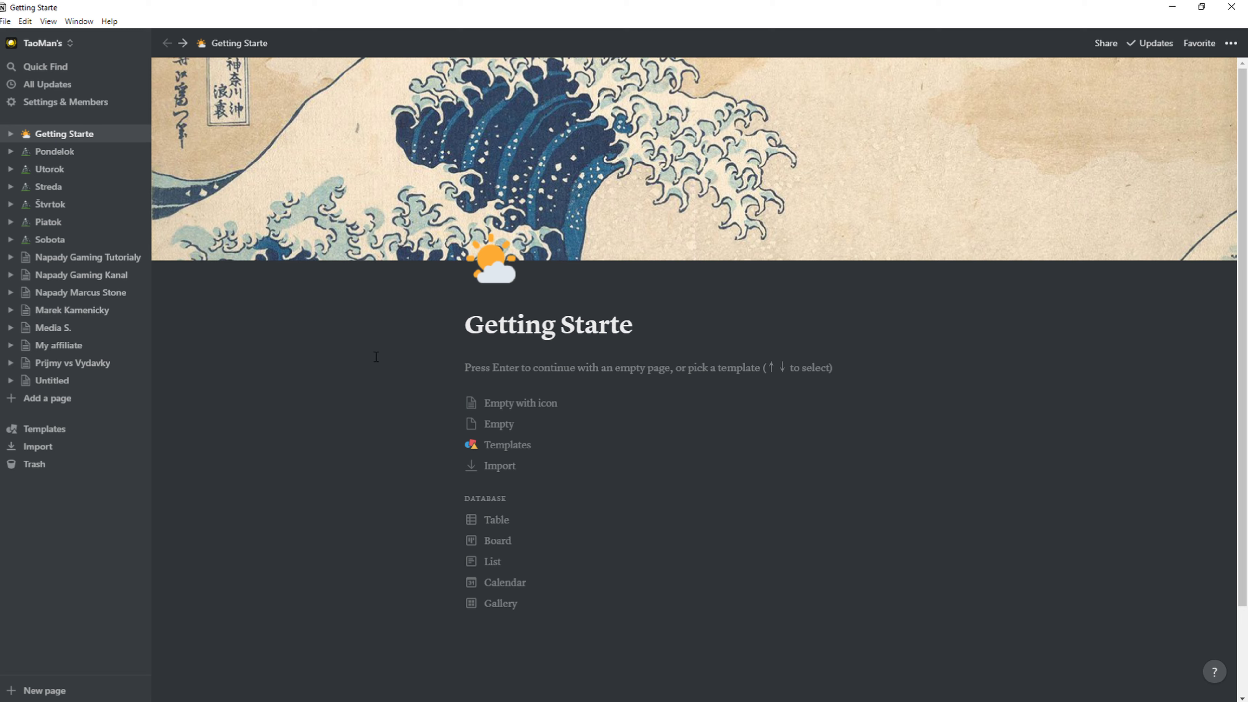
left_click(503, 369)
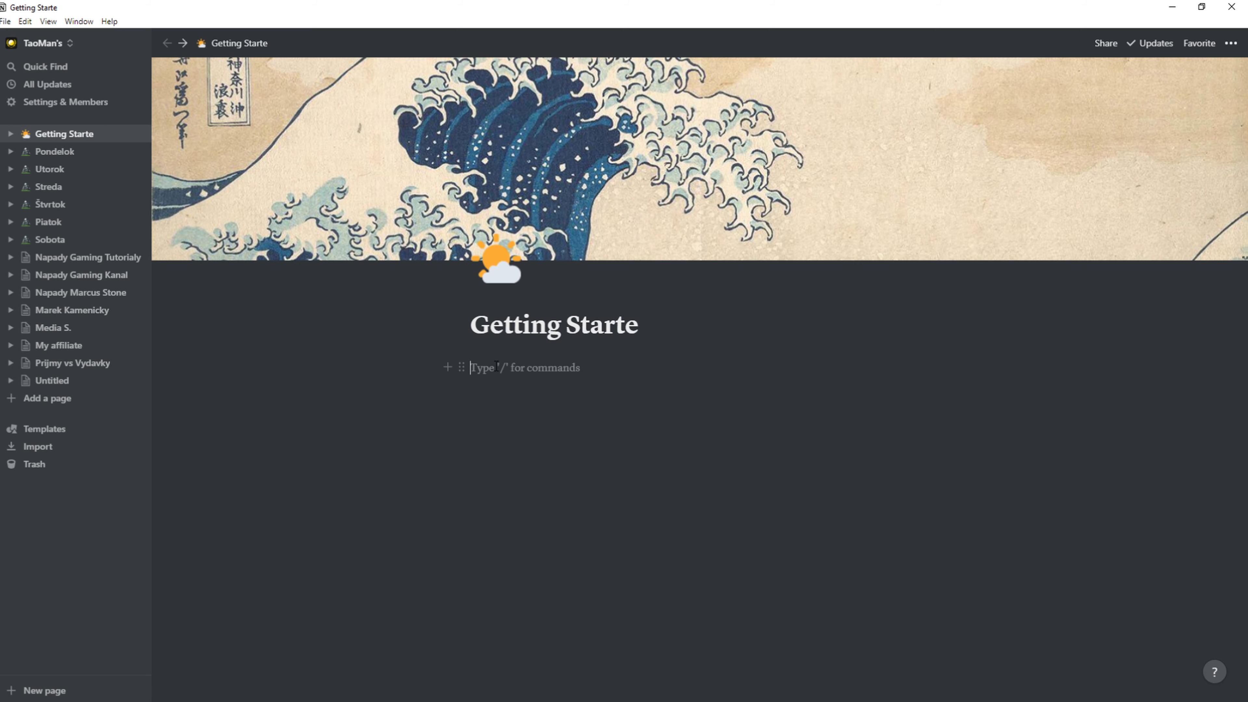
- Examine the list of insertable block types, from basic and inline blocks to database and media blocks, without inserting any
type("/")
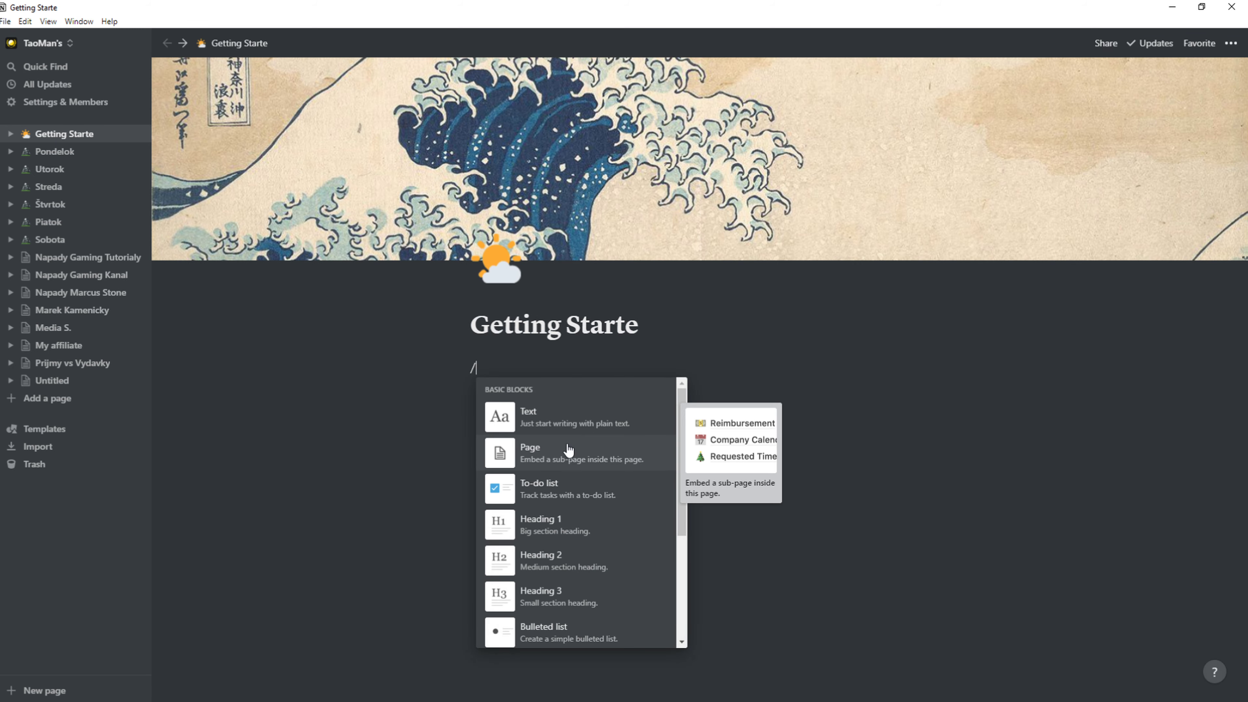
scroll(565, 439, "down", 1)
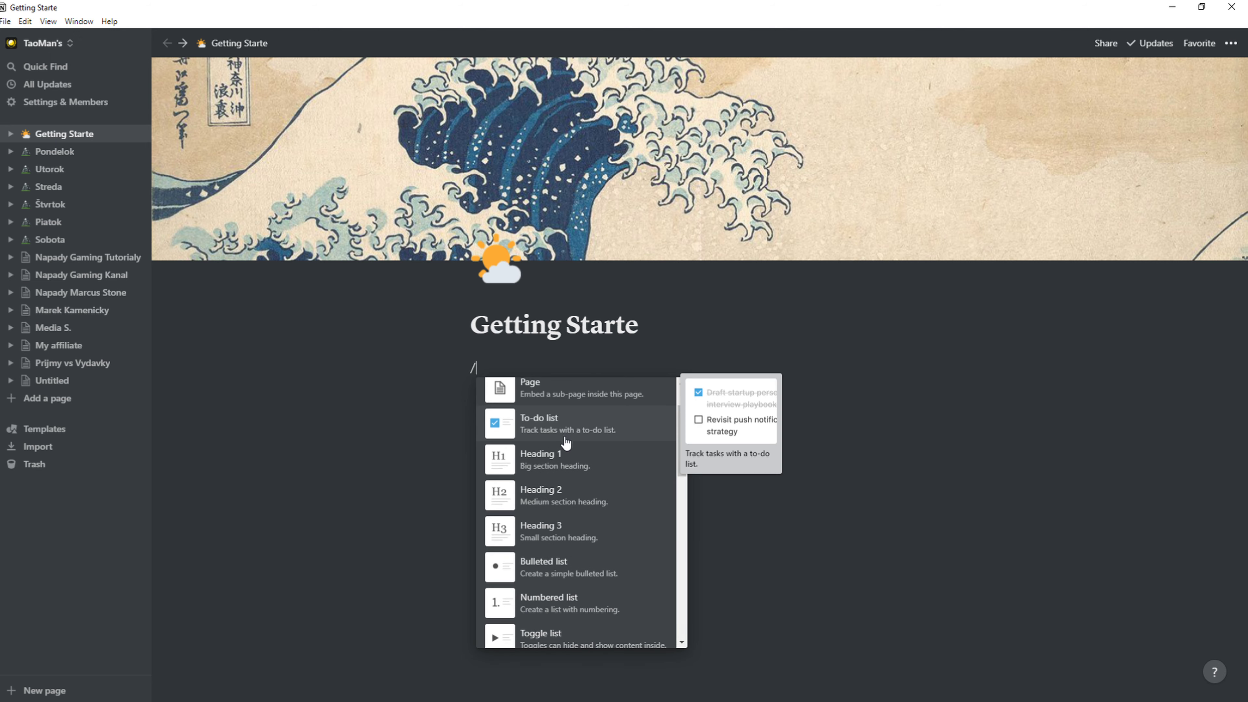
scroll(566, 443, "down", 5)
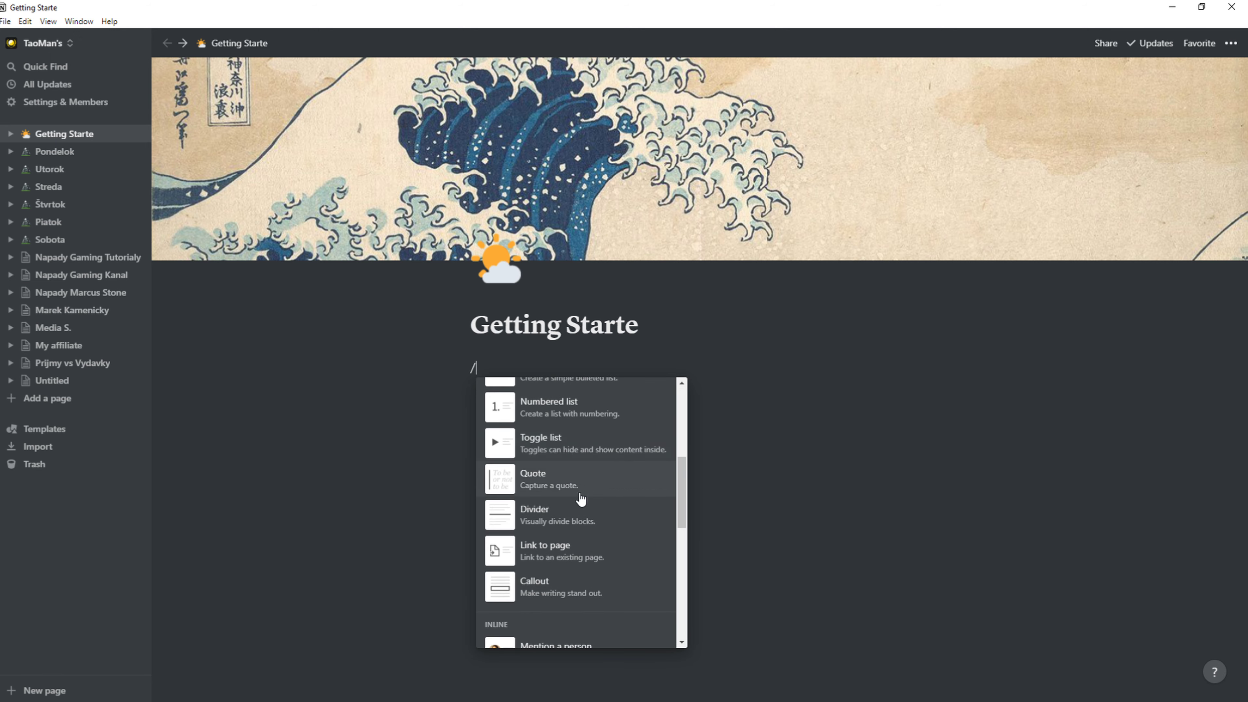
scroll(579, 512, "down", 4)
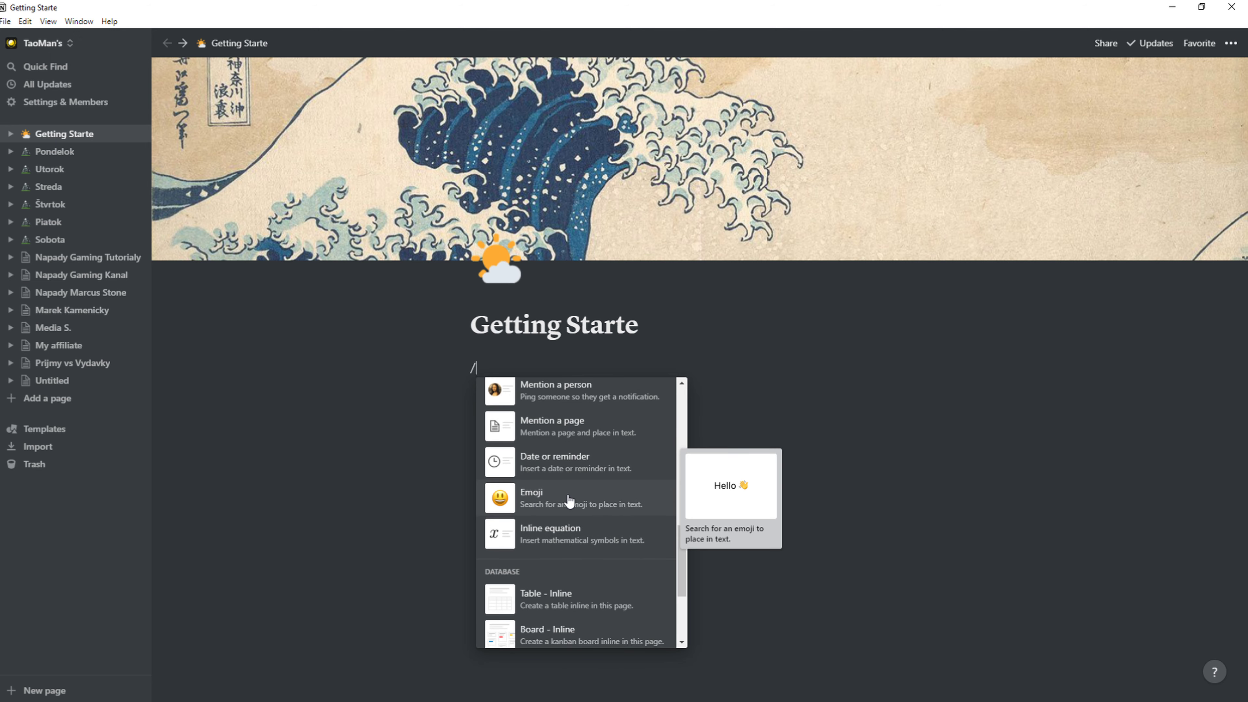
scroll(569, 496, "down", 3)
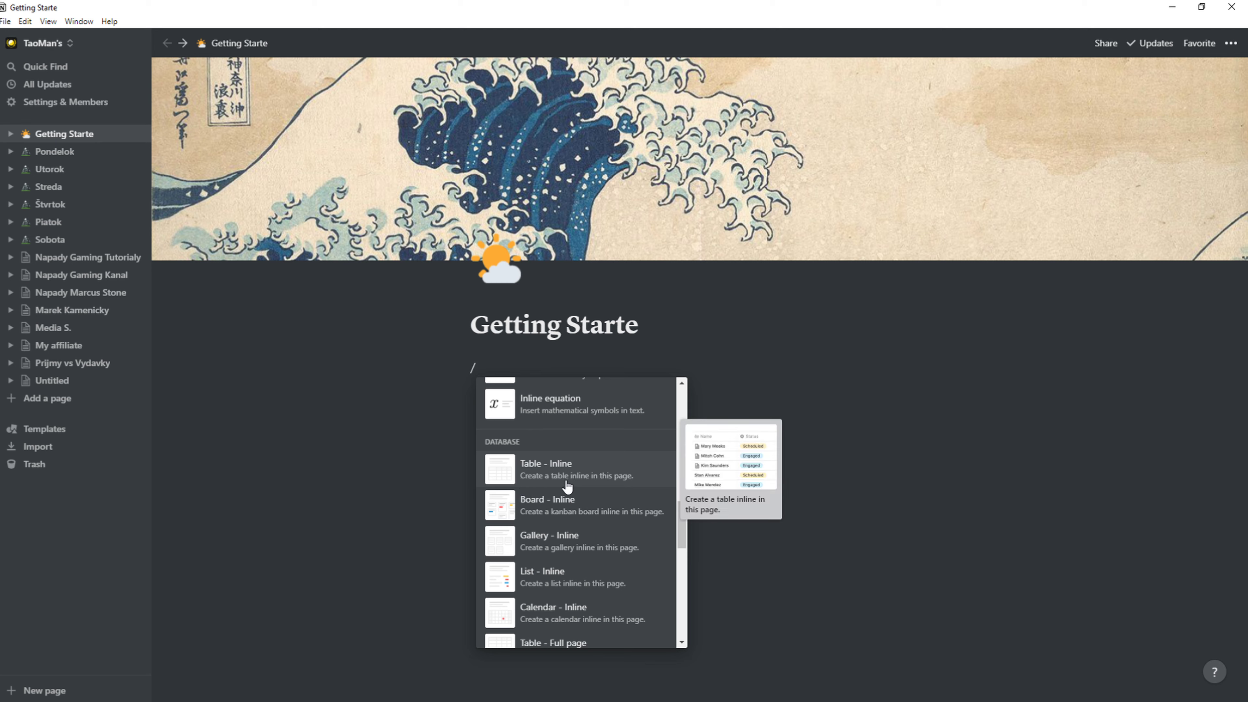
scroll(598, 494, "down", 3)
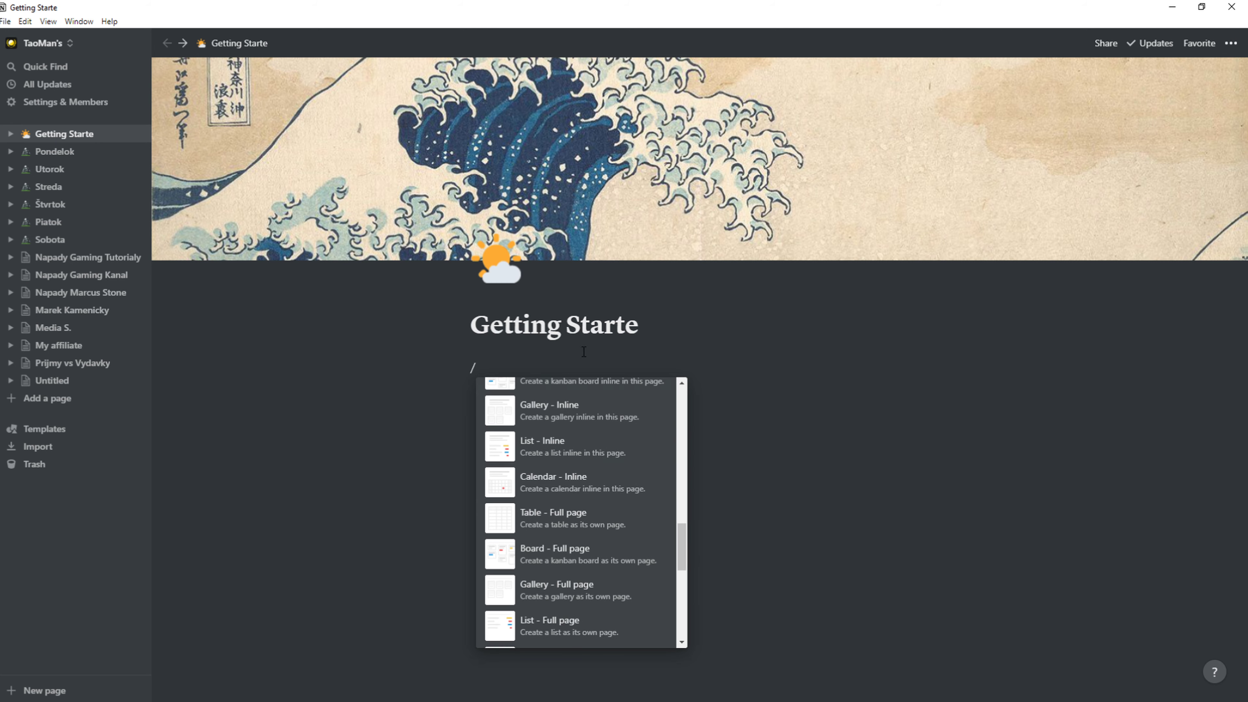
scroll(555, 452, "down", 5)
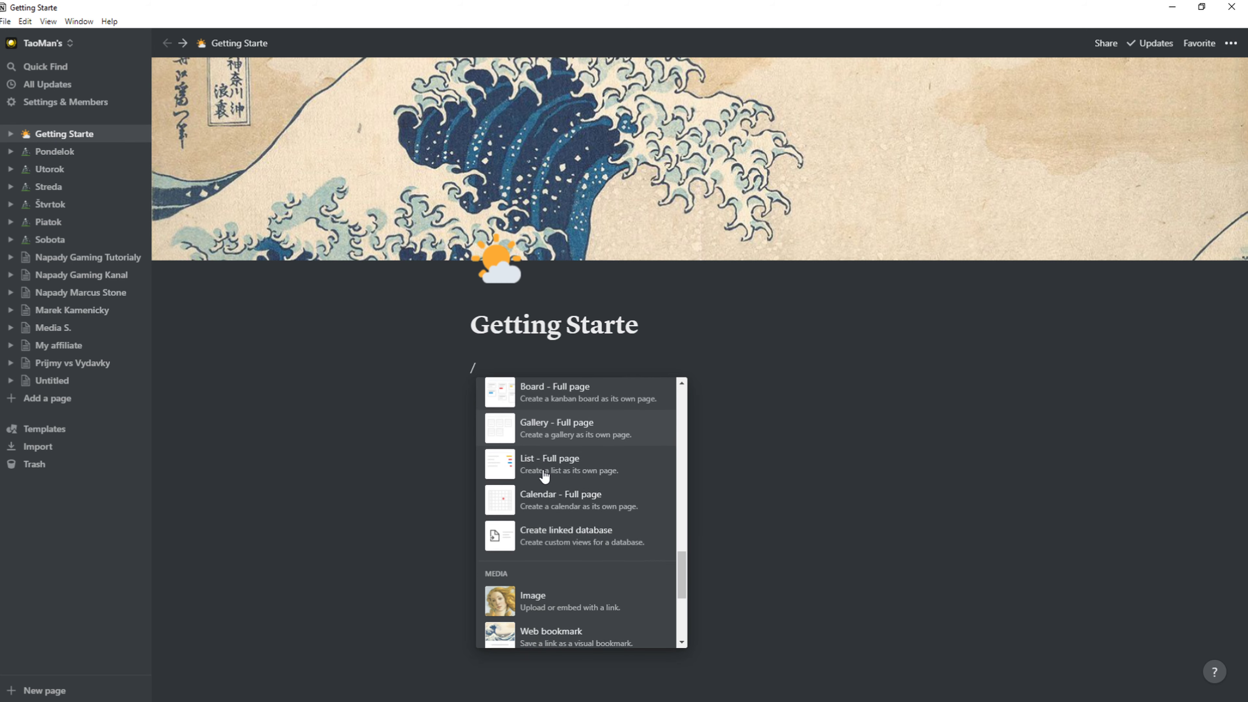
scroll(545, 473, "down", 3)
scroll(543, 474, "up", 2)
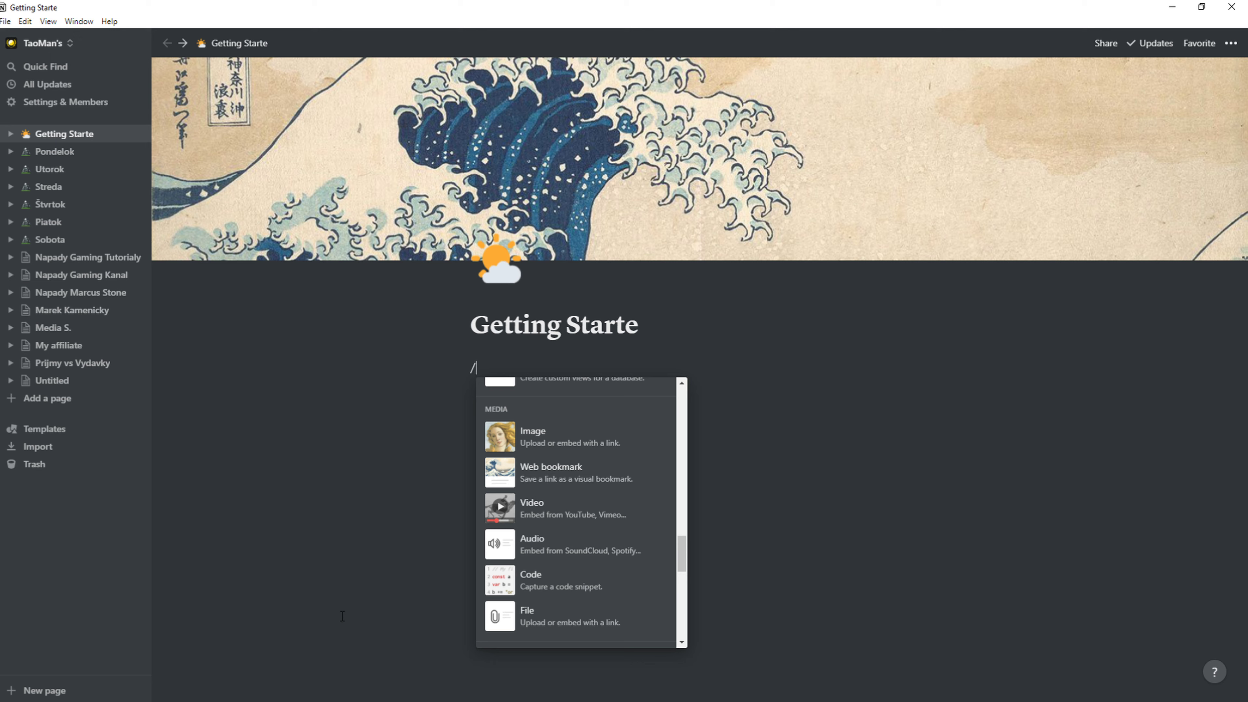
key("Escape")
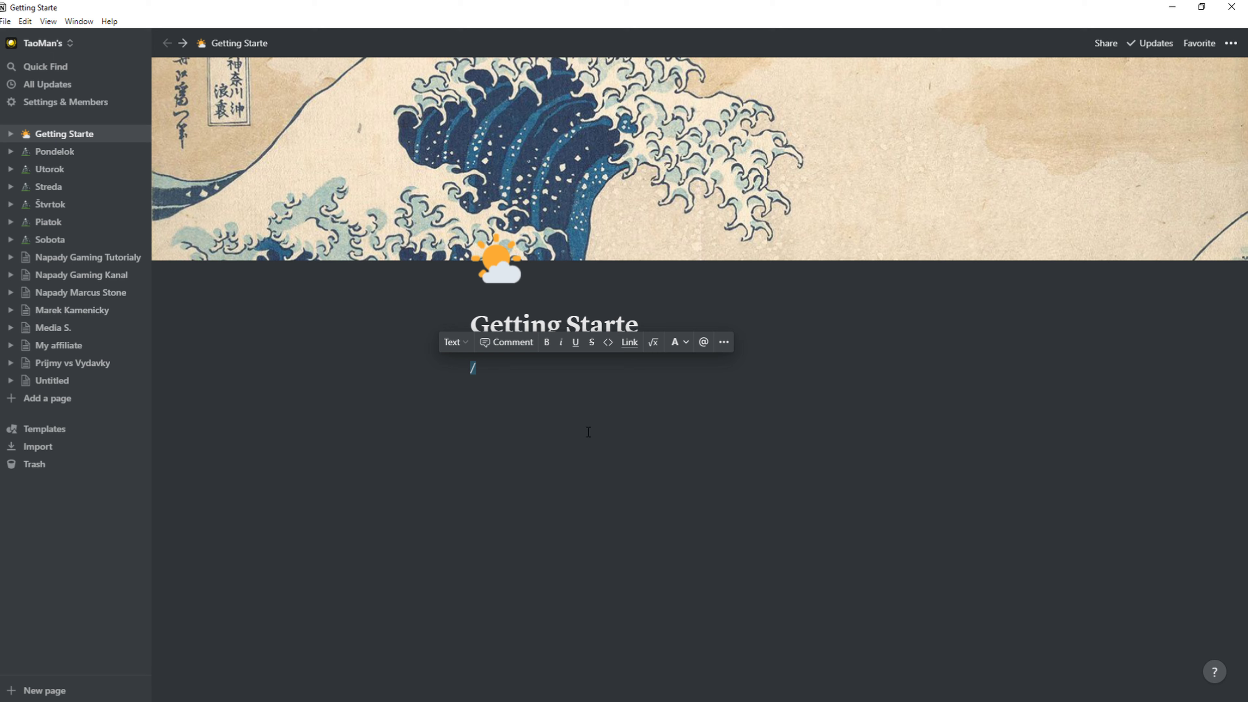
key("BackSpace")
- Write TEXT123 in the page body and review its block conversion and text color options without changing them
type("TEXT123")
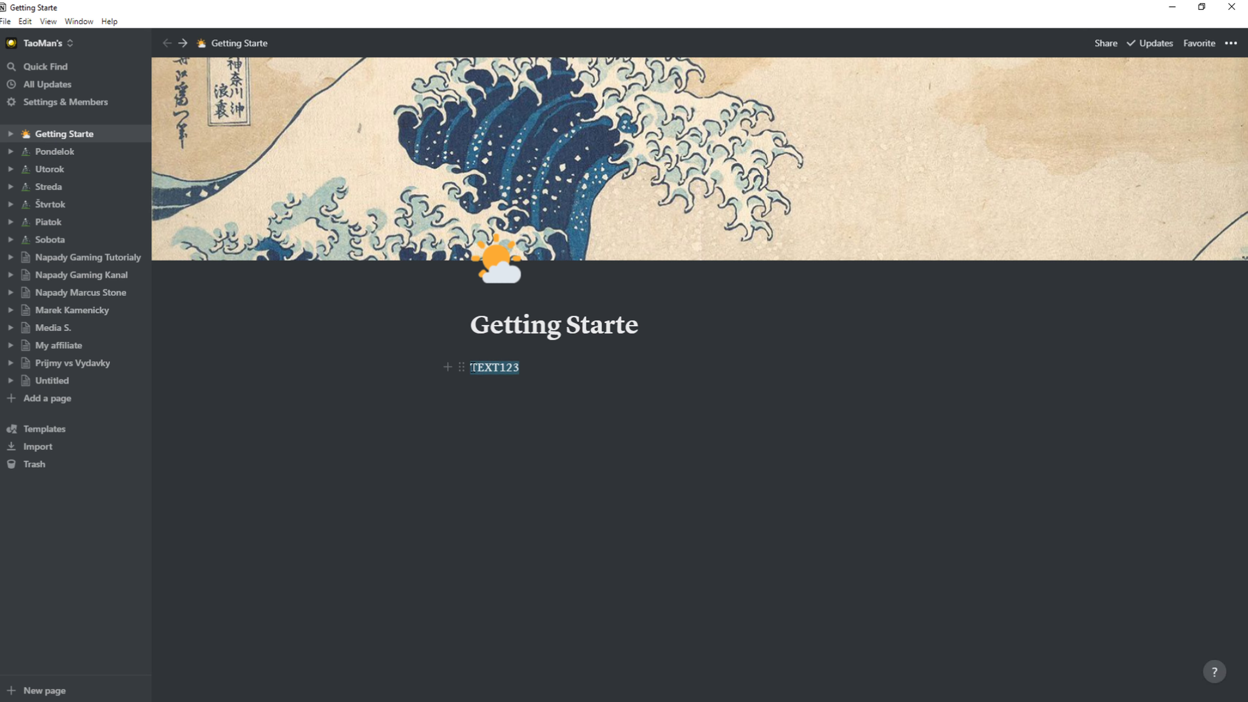
left_click(462, 346)
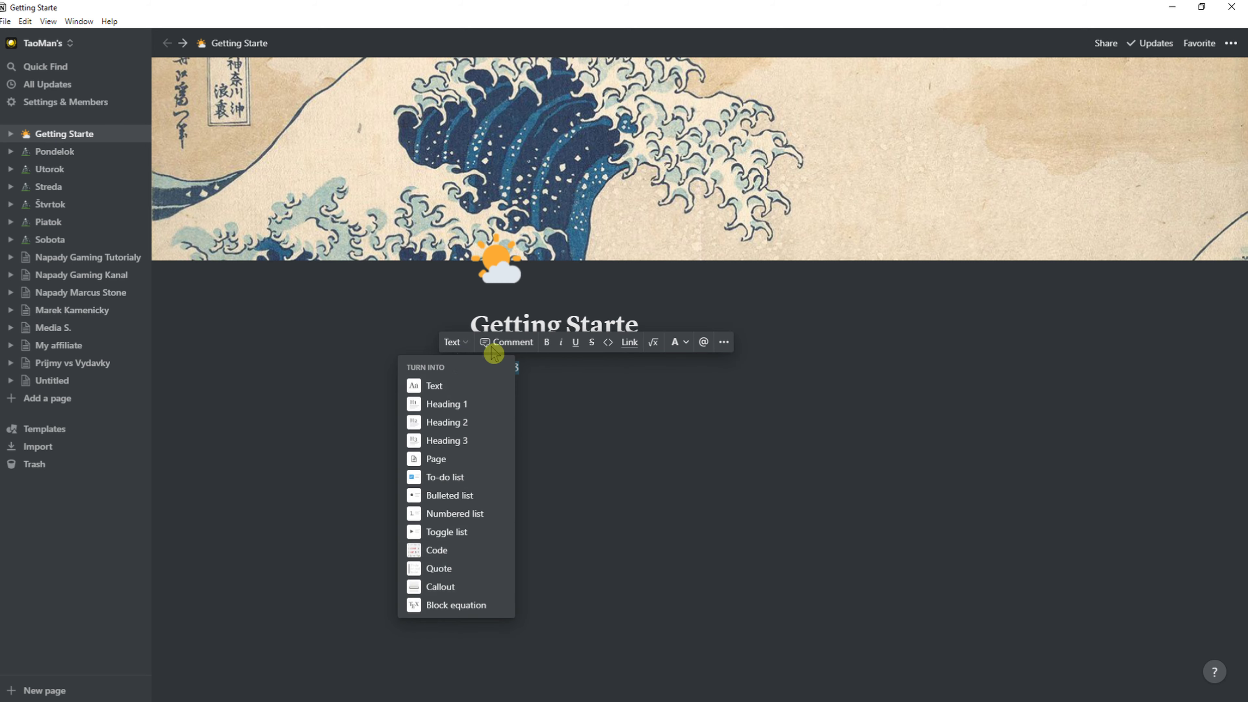
key("Escape")
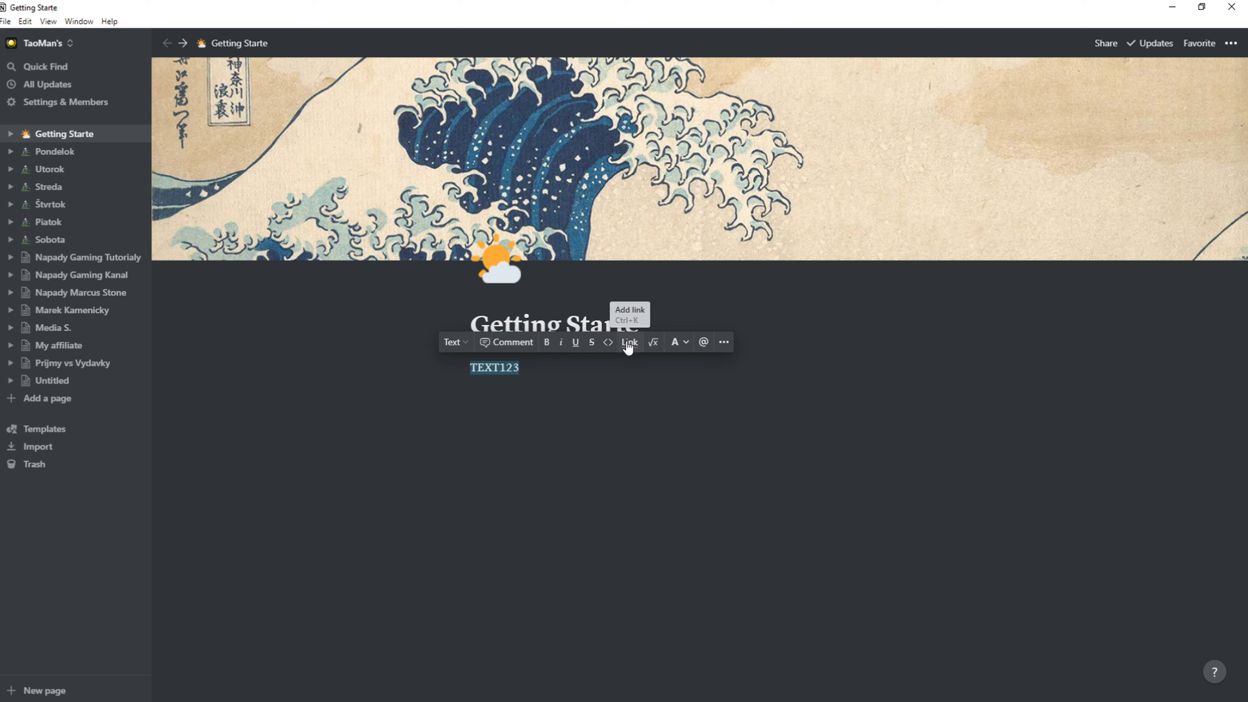
left_click(683, 343)
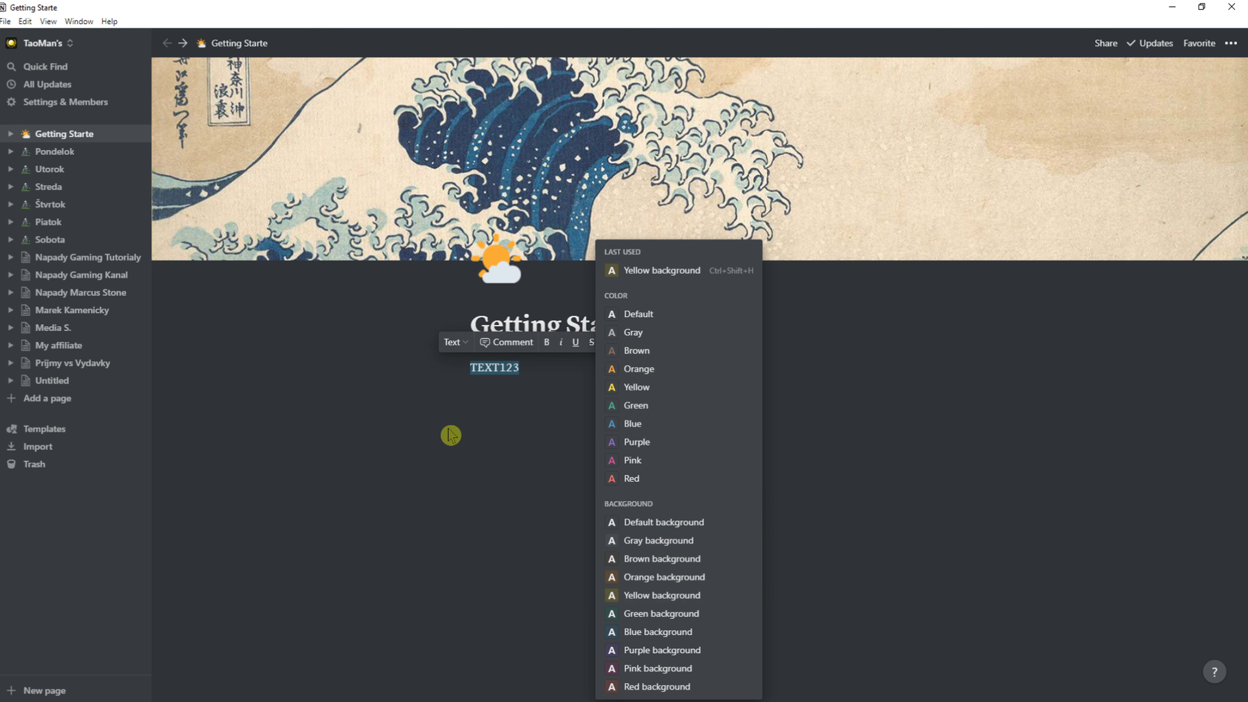
left_click(490, 376)
left_click(494, 375)
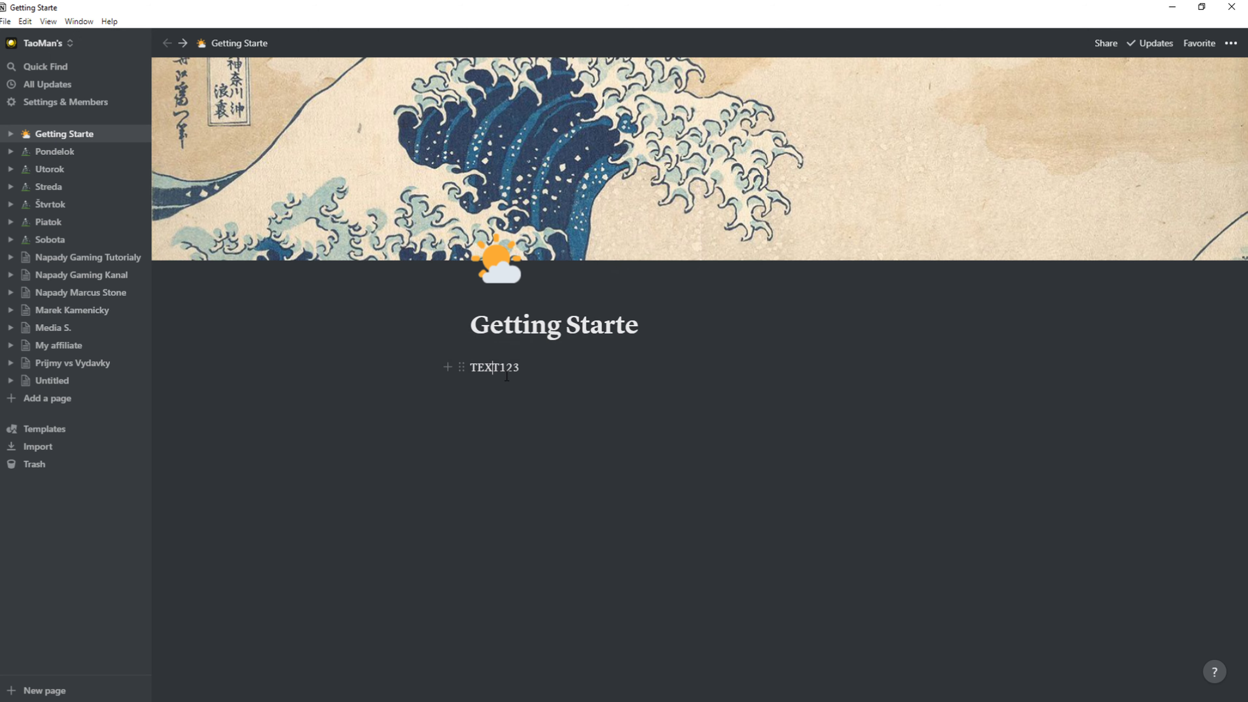
- Copy TEXT123 into a new block below and move the copy into a second column beside the original
mouse_move(526, 374)
left_mouse_down()
mouse_move(473, 367)
mouse_move(530, 370)
left_mouse_up()
key("ctrl+c")
left_click(530, 370)
key("Return")
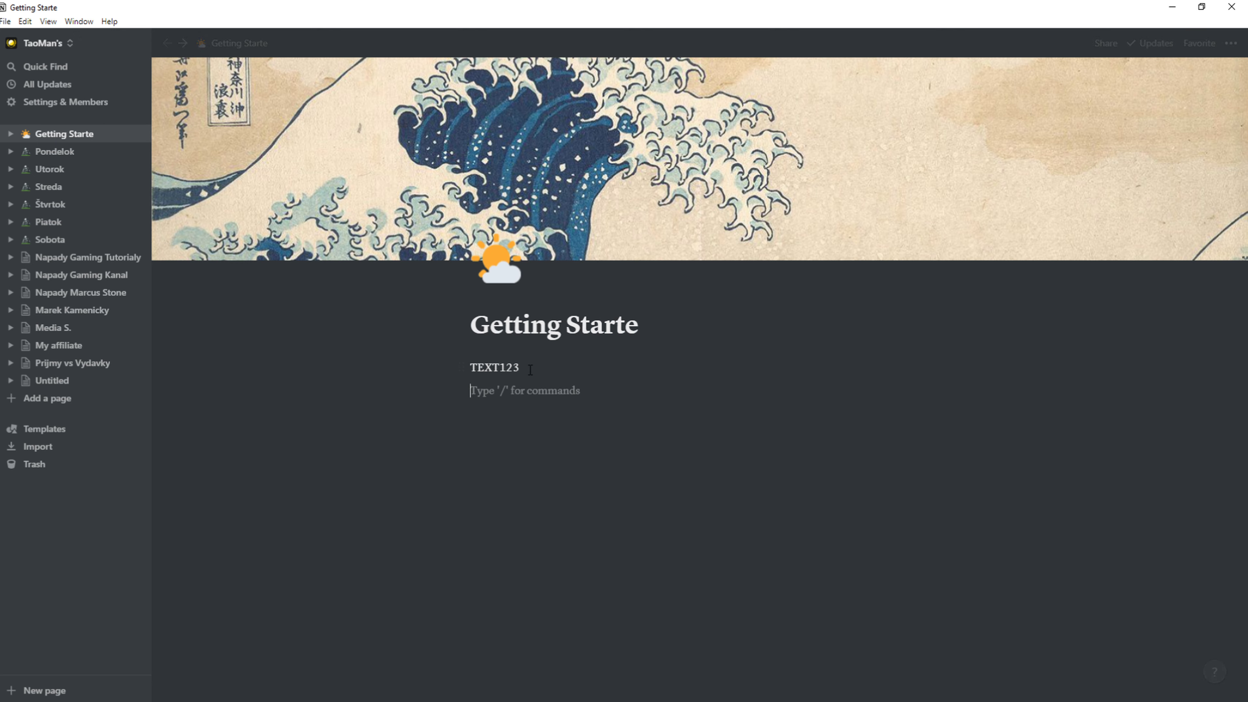
key("ctrl+v")
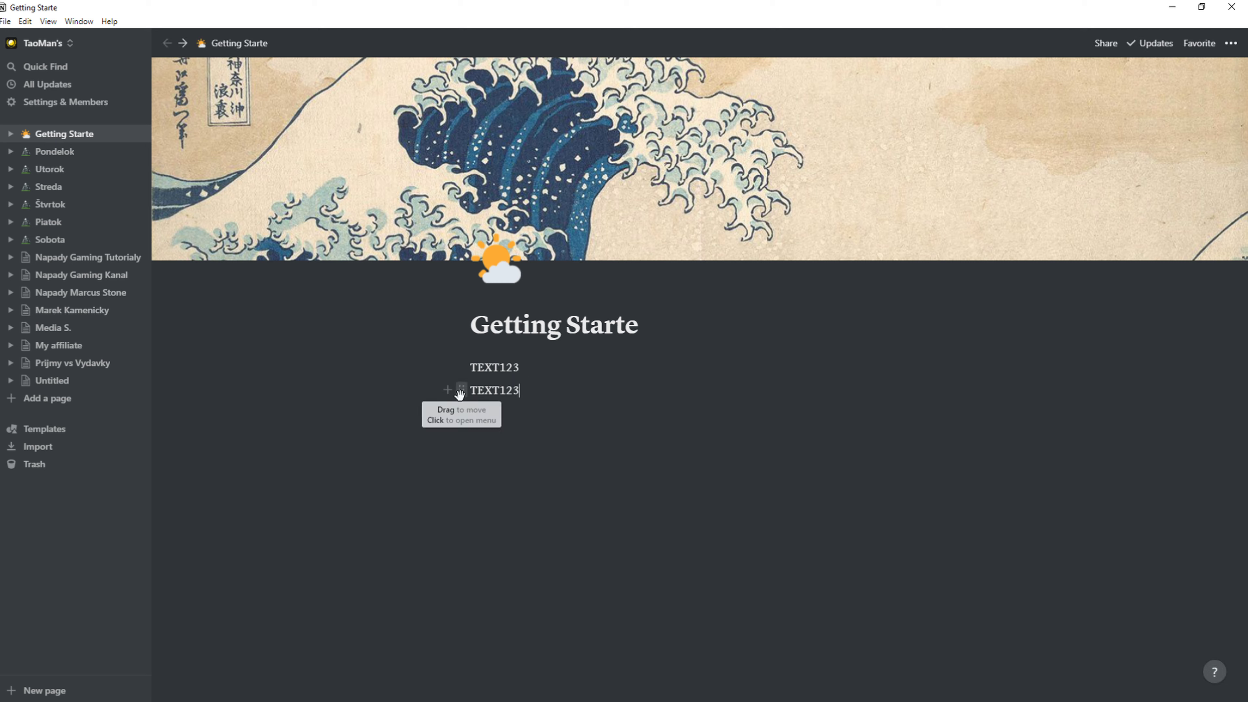
left_click_drag(460, 393, 1022, 366)
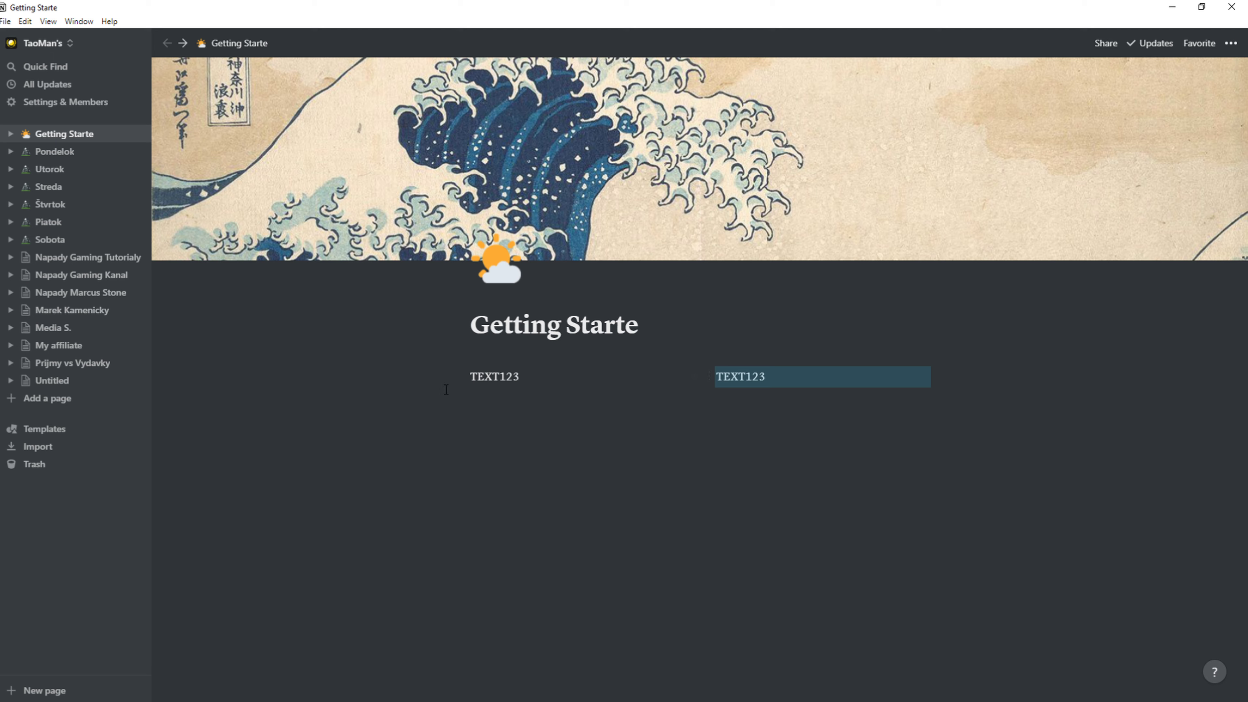
- Add a text block reading TEXT124 below the columns and move it into a new column before the first one
left_click(493, 396)
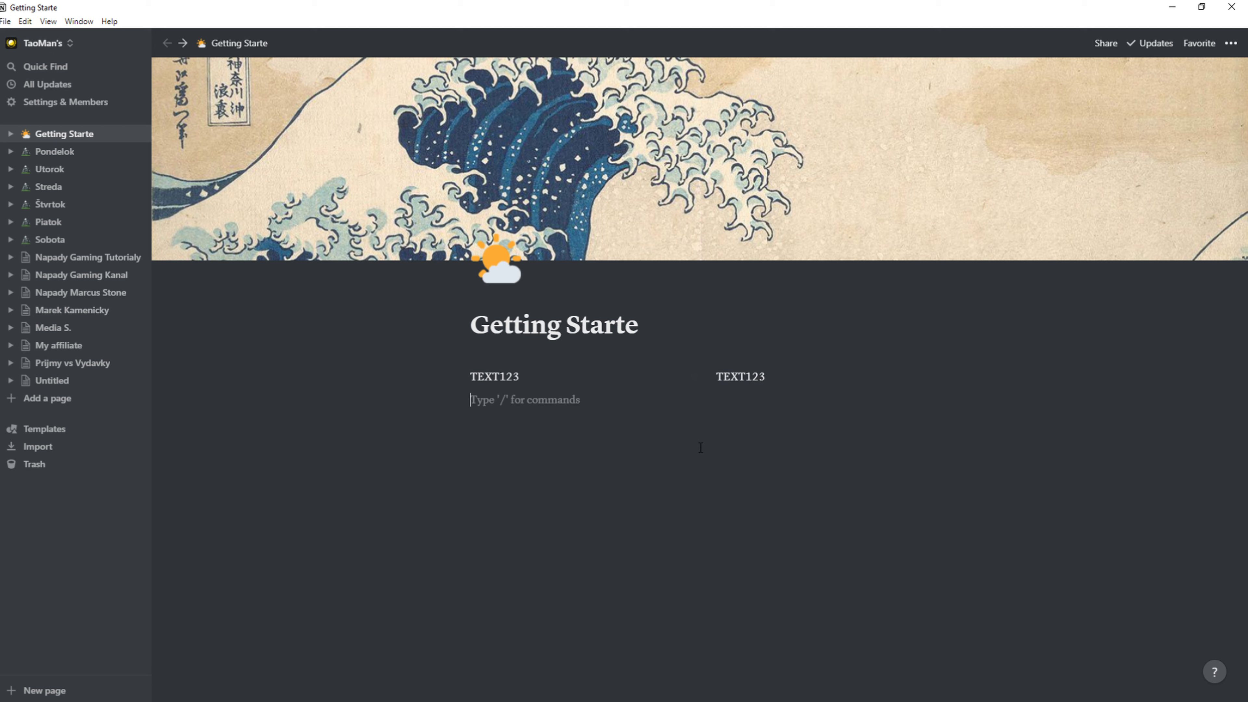
type("TE")
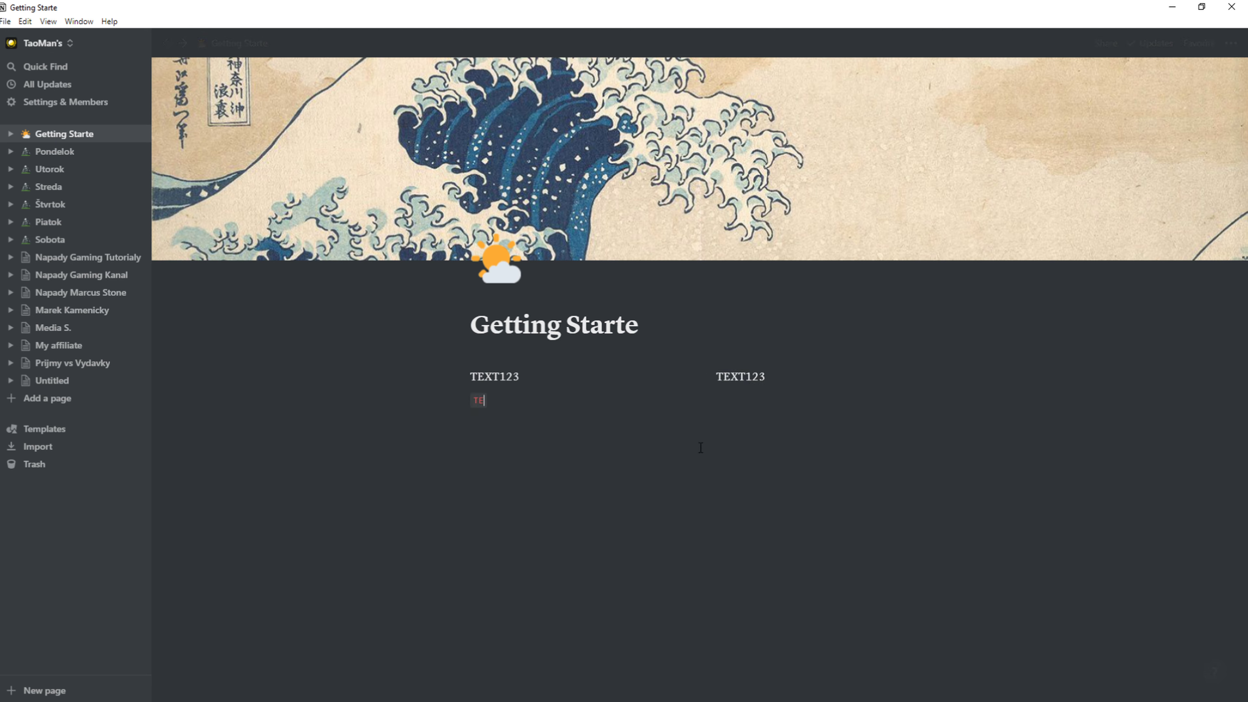
key("BackSpace")
type("TEXT124")
left_click_drag(460, 399, 408, 393)
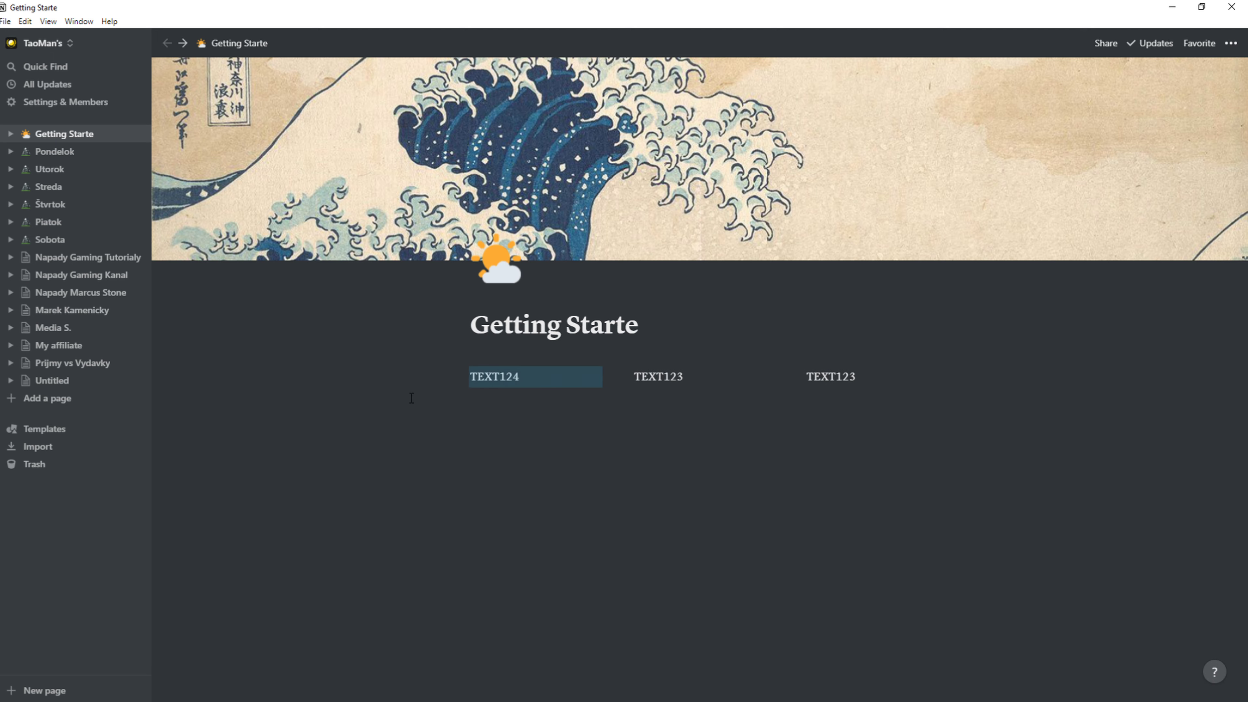
left_click(699, 383)
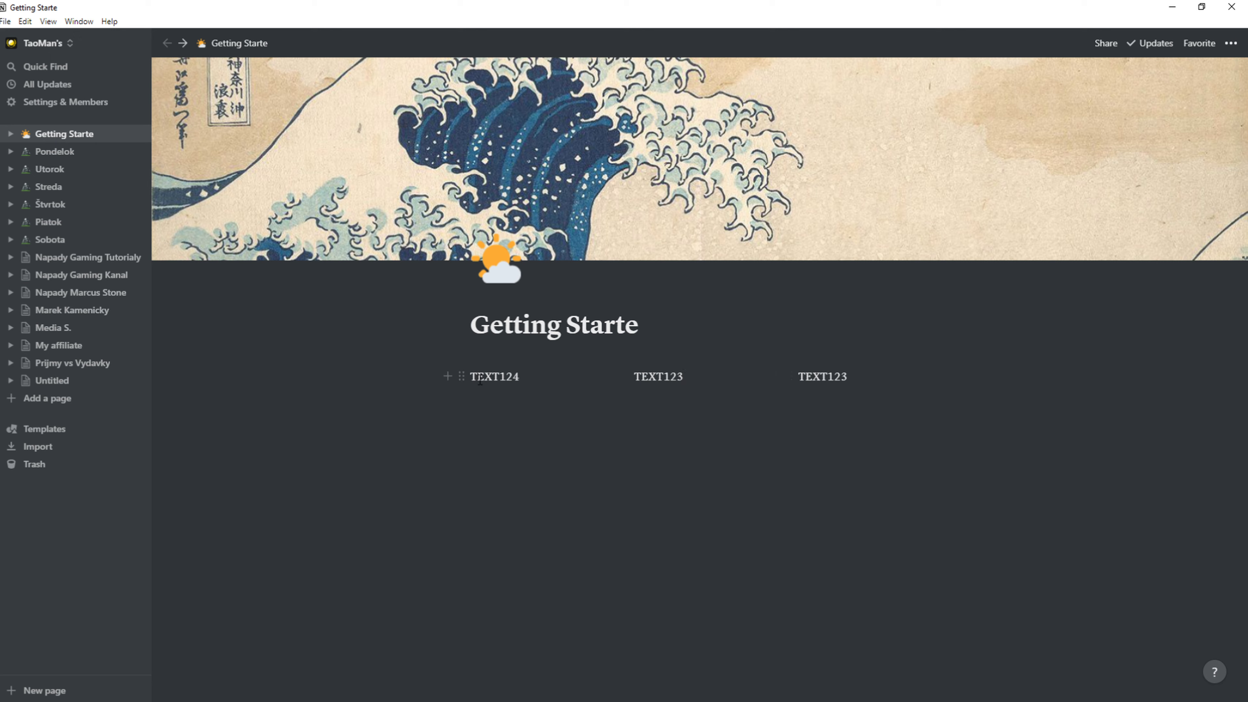
- Turn the TEXT123 block in the middle column into a quote
left_click_drag(847, 384, 806, 380)
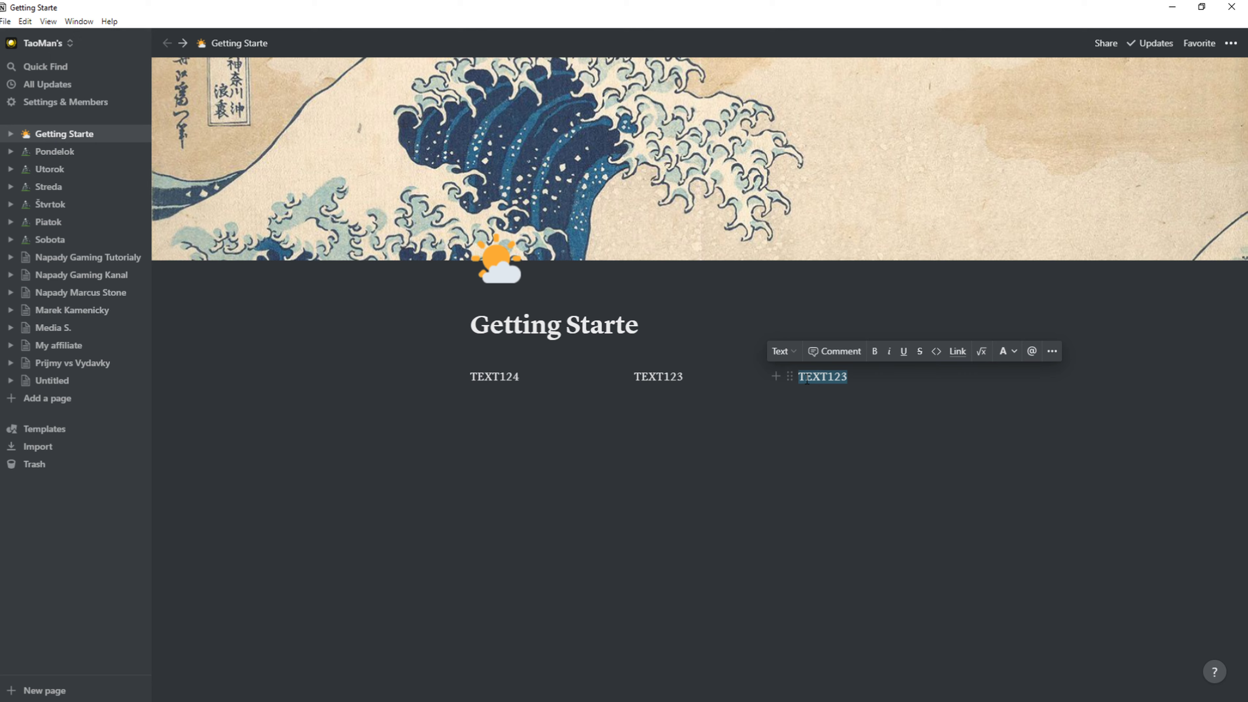
left_click_drag(780, 423, 594, 379)
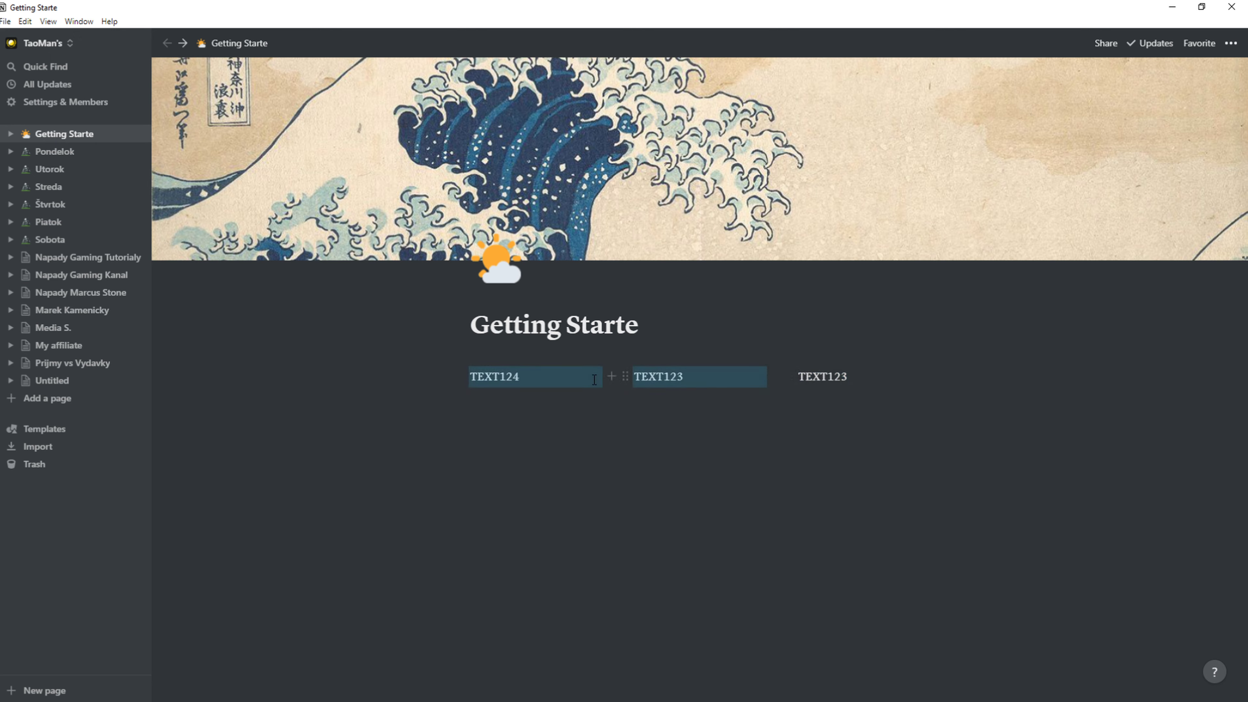
double_click(647, 378)
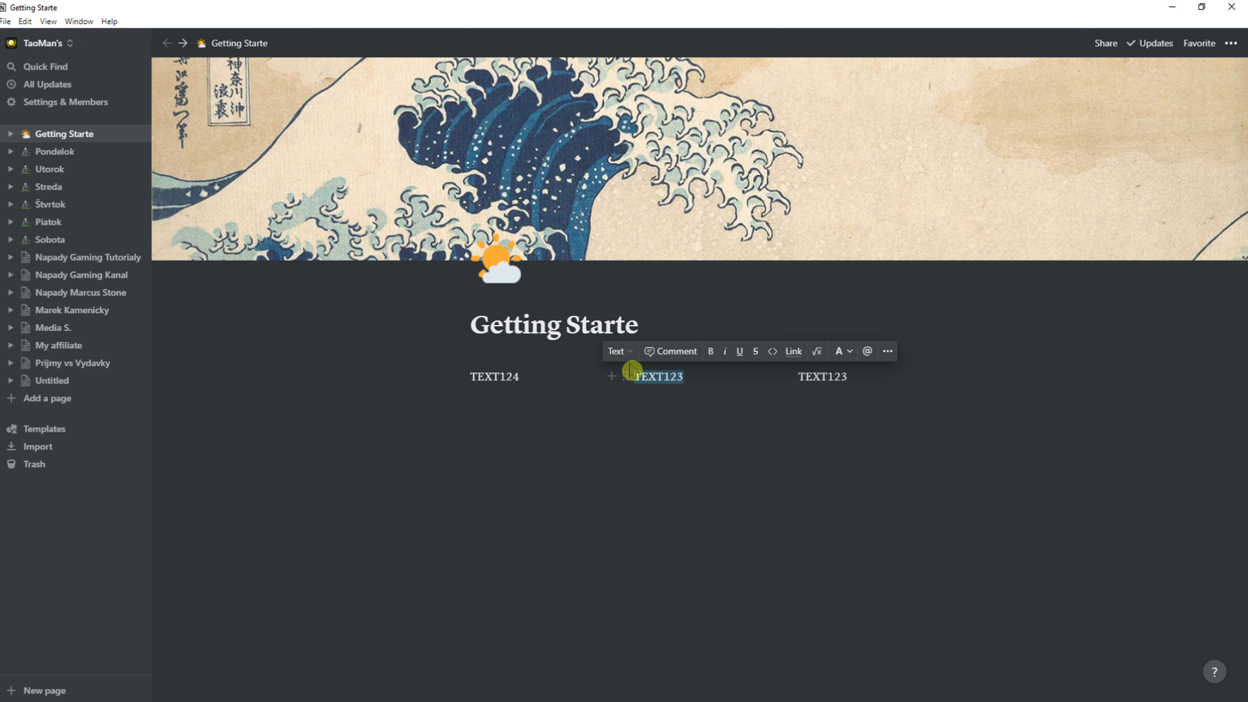
left_click(620, 352)
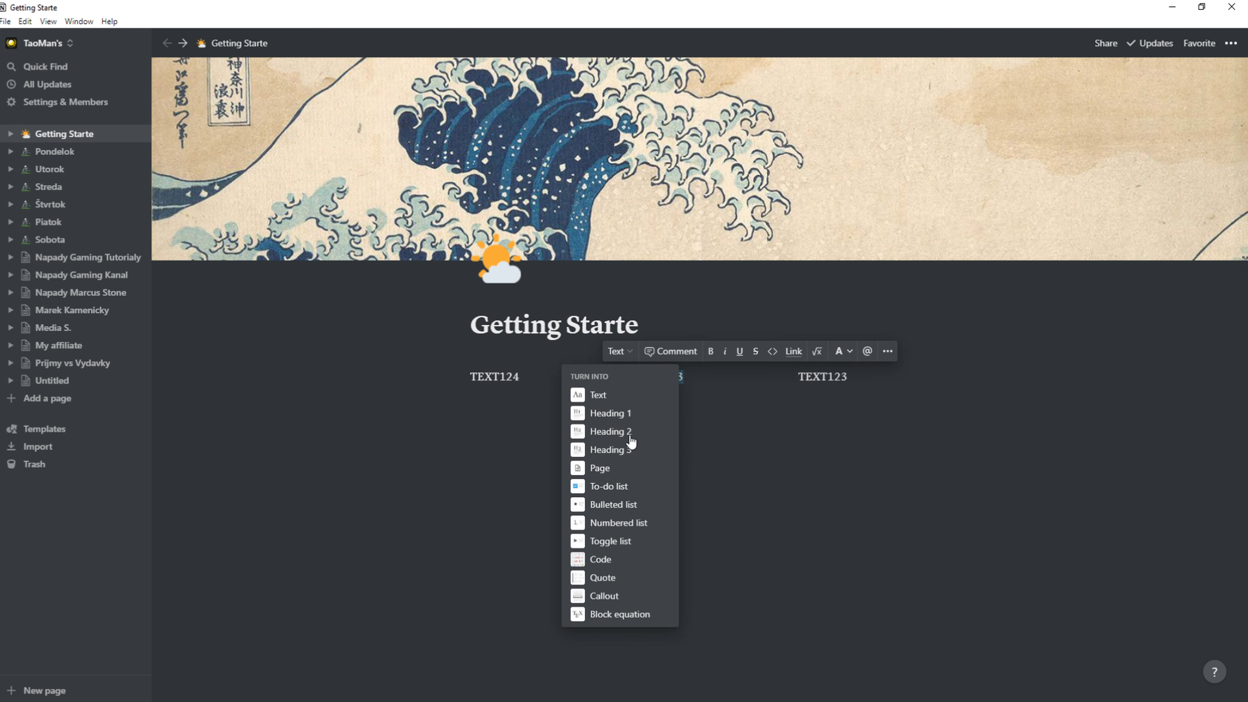
left_click(603, 578)
left_click(727, 390)
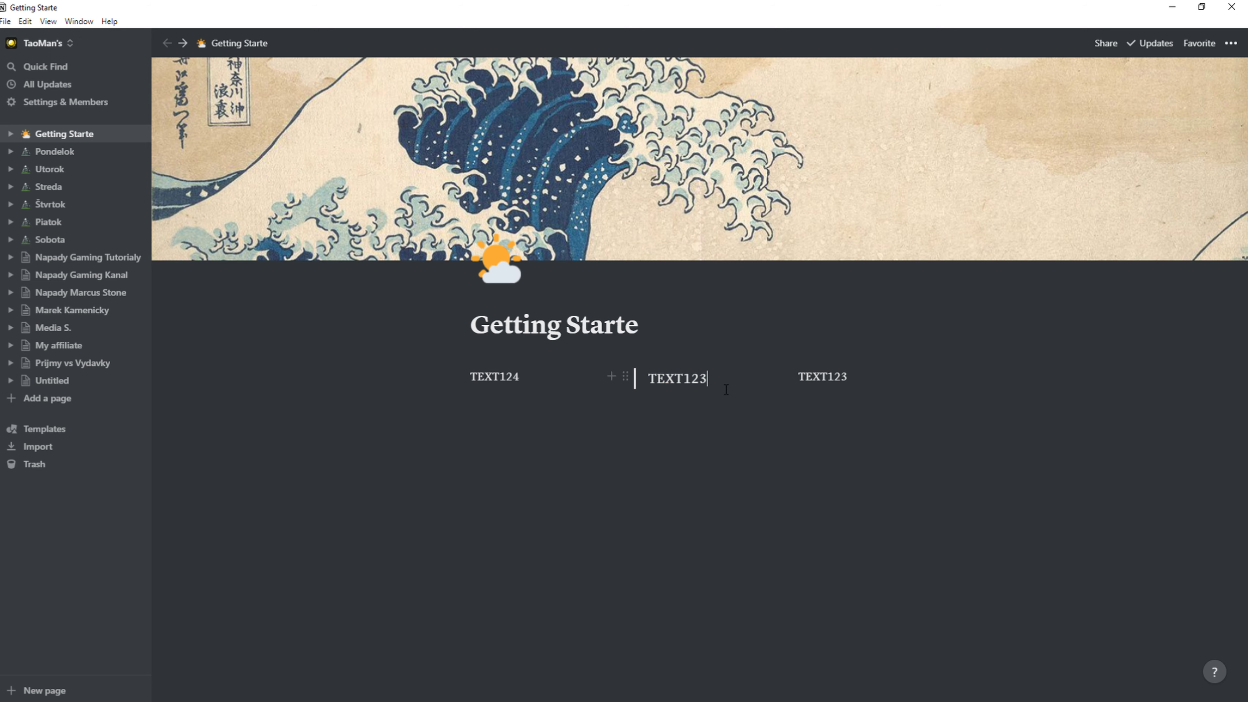
- Lengthen the quote block with five line breaks after its text
key("shift+Return")
key("shift+Return")
key("shift+Return")
key("shift+Return")
key("shift+Return")
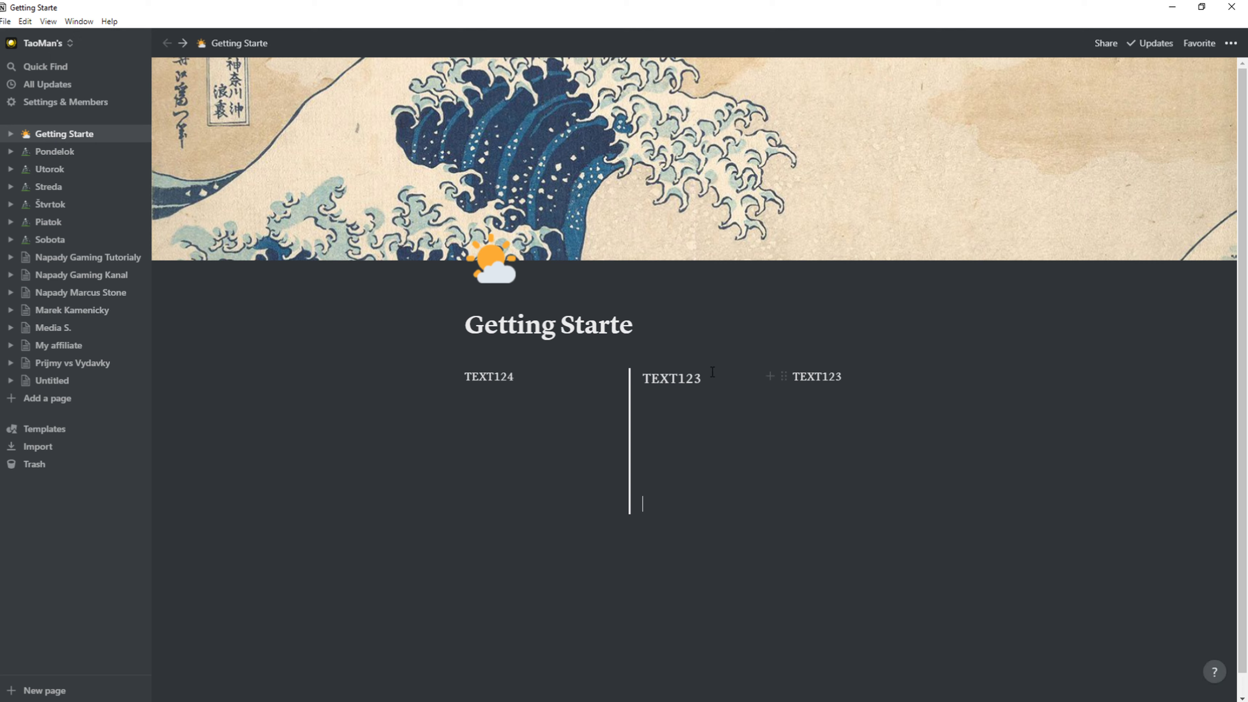
- Clear the text from the quote block and delete the TEXT123 block in the third column
left_click_drag(708, 379, 639, 379)
key("BackSpace")
left_click(770, 377)
left_click(791, 380)
left_click(786, 375)
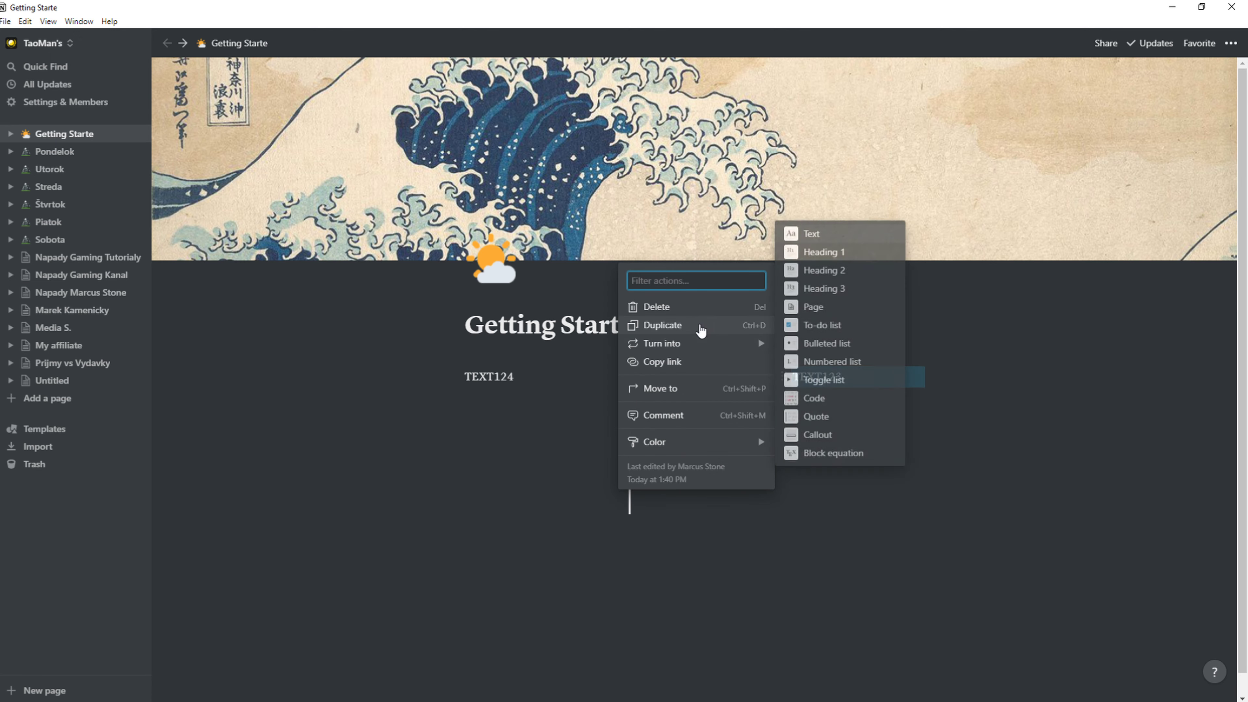
left_click(698, 307)
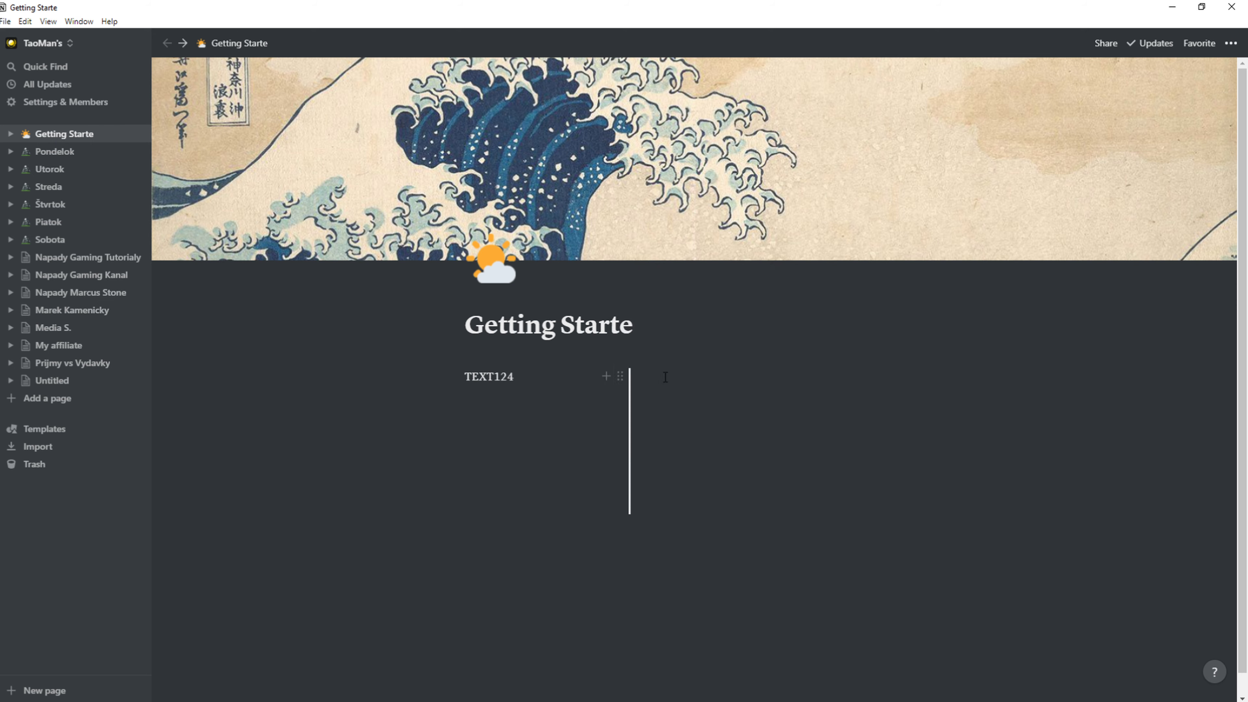
- Write TEX123, slightly indented, on the quote's first line and narrow the TEXT124 column
type("TEXT123")
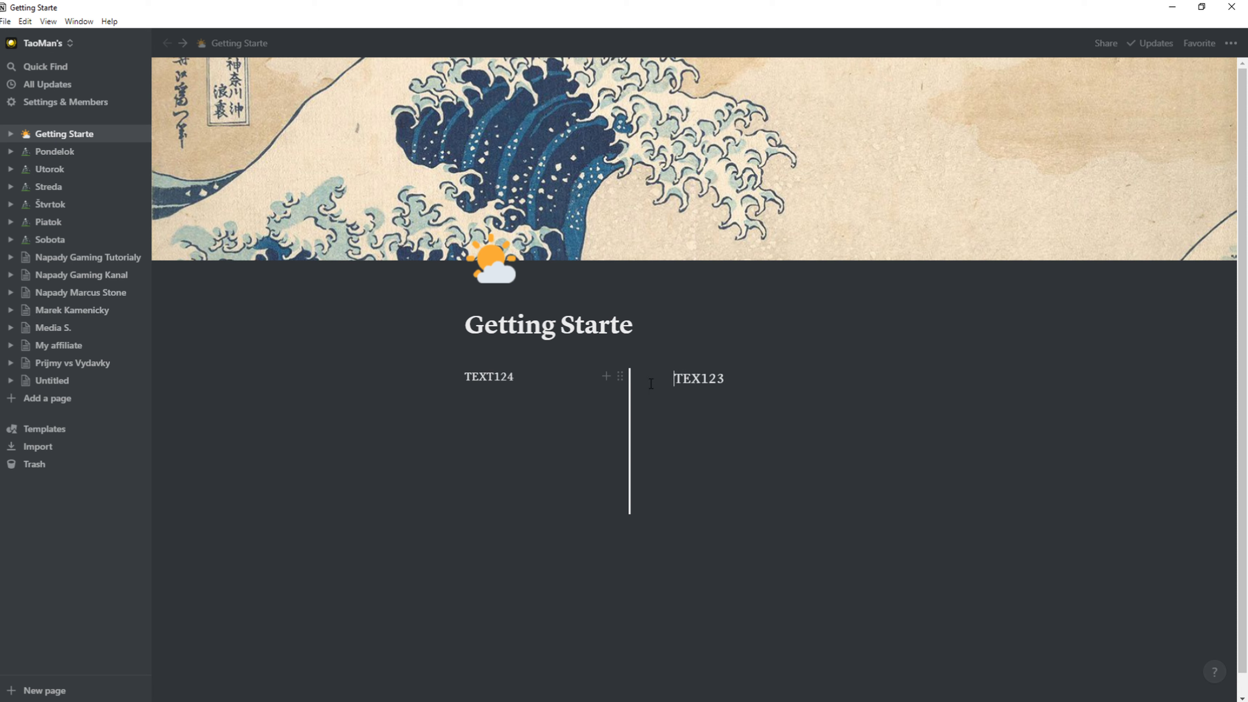
key("BackSpace")
key("BackSpace")
key("BackSpace")
key("BackSpace")
key("BackSpace")
key("BackSpace")
key("BackSpace")
key("BackSpace")
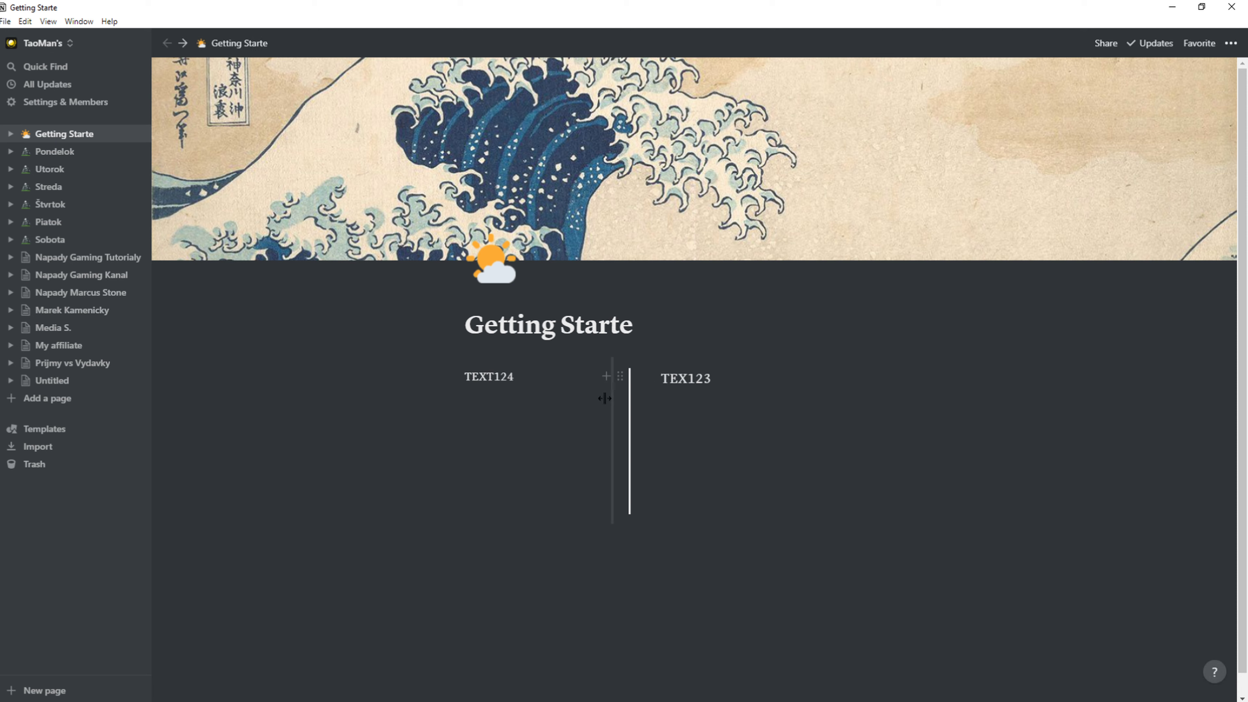
mouse_move(589, 404)
left_mouse_down()
mouse_move(486, 405)
mouse_move(593, 406)
left_mouse_up()
- Insert a divider block directly beneath the quote in the second column
left_click(664, 573)
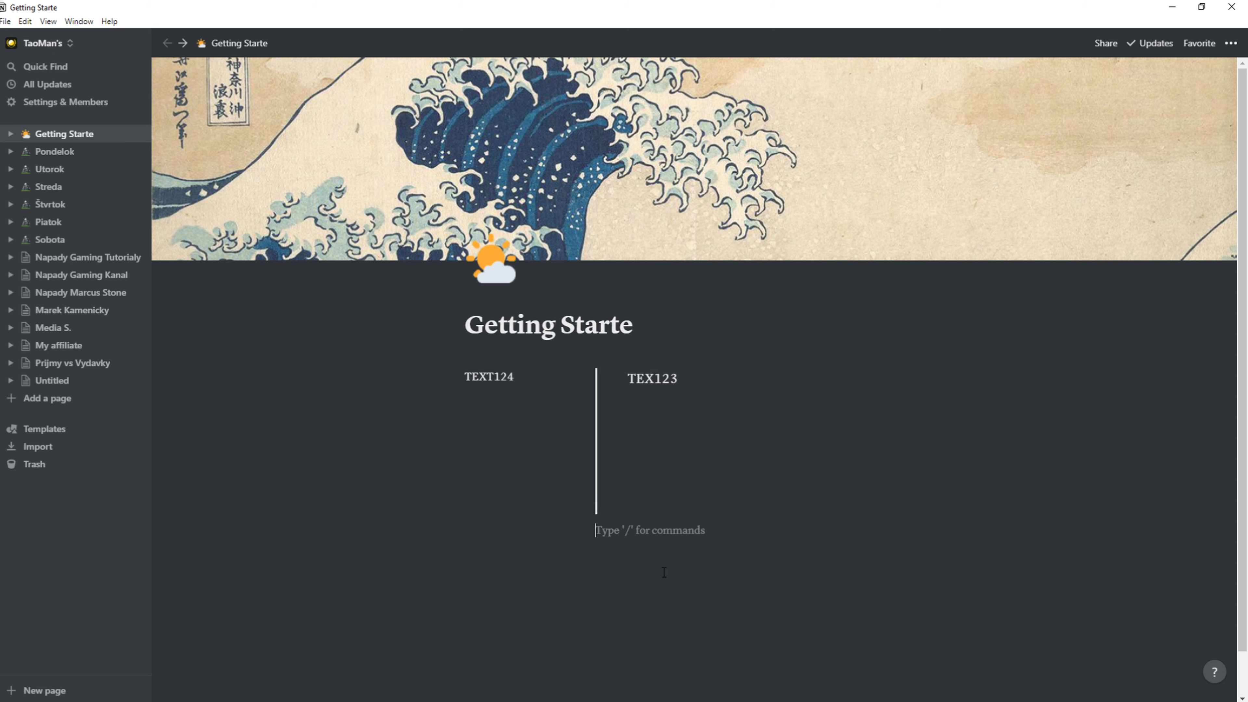
type("/")
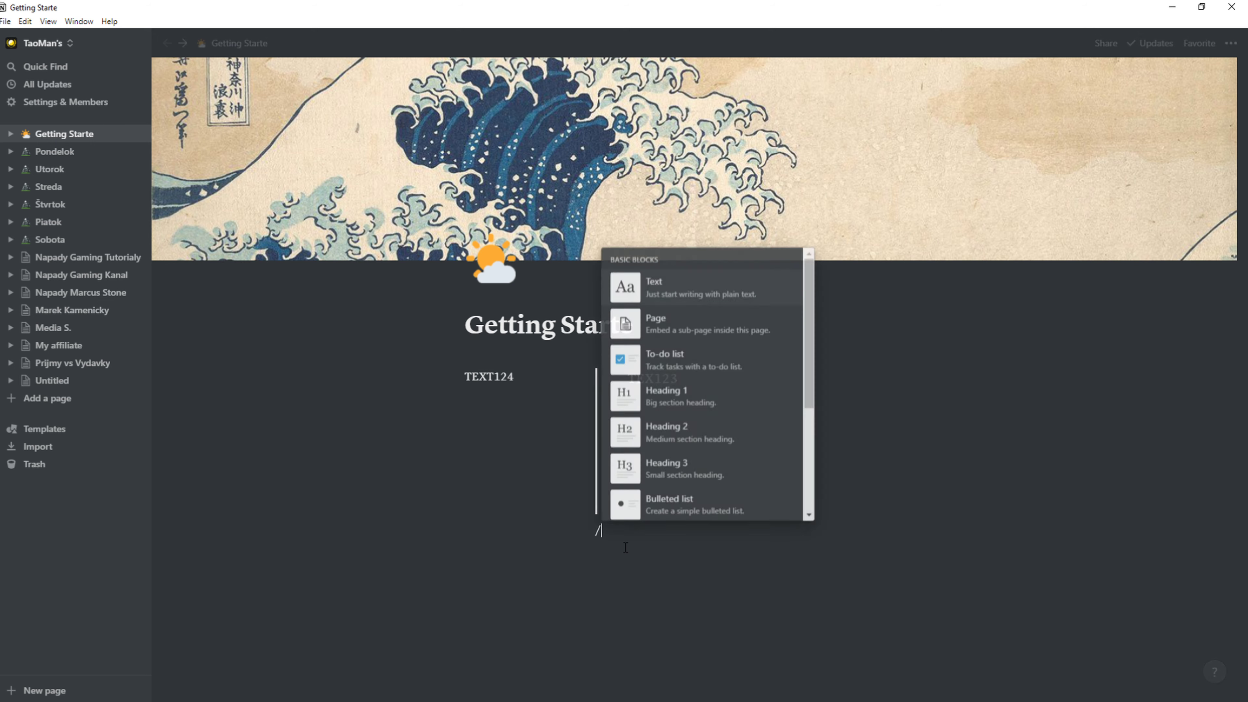
scroll(712, 492, "down", 3)
scroll(720, 450, "down", 1)
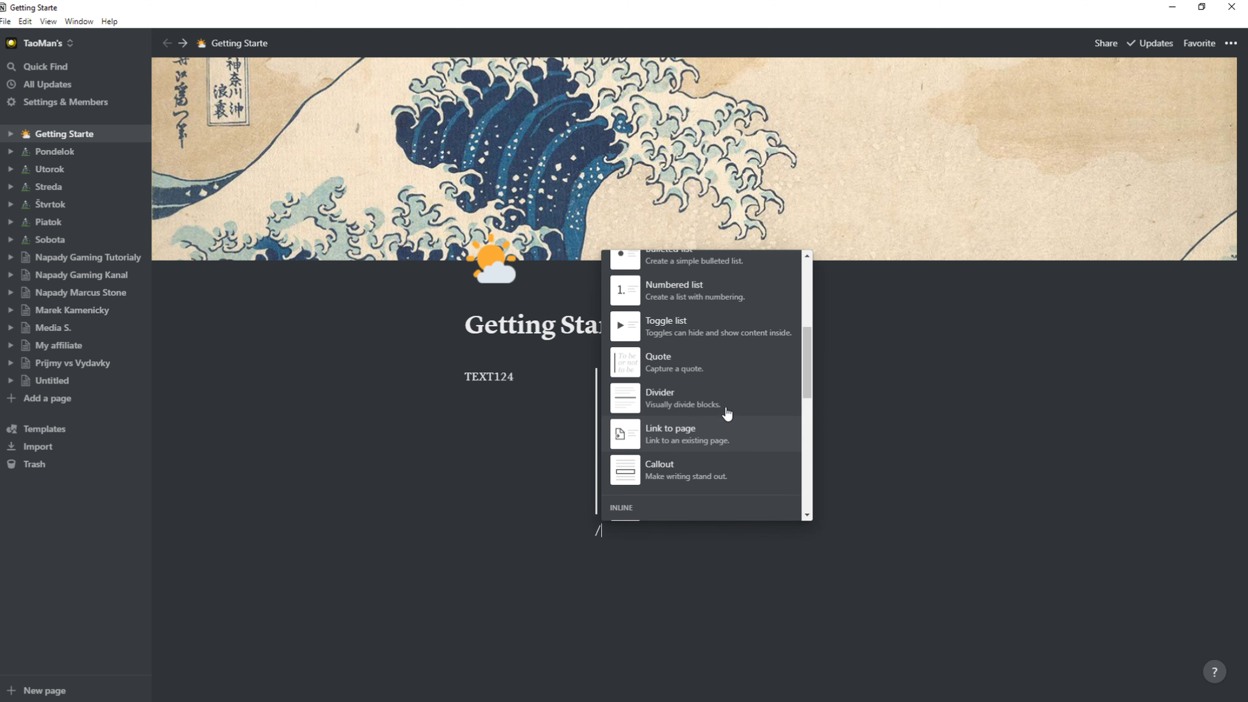
left_click(708, 399)
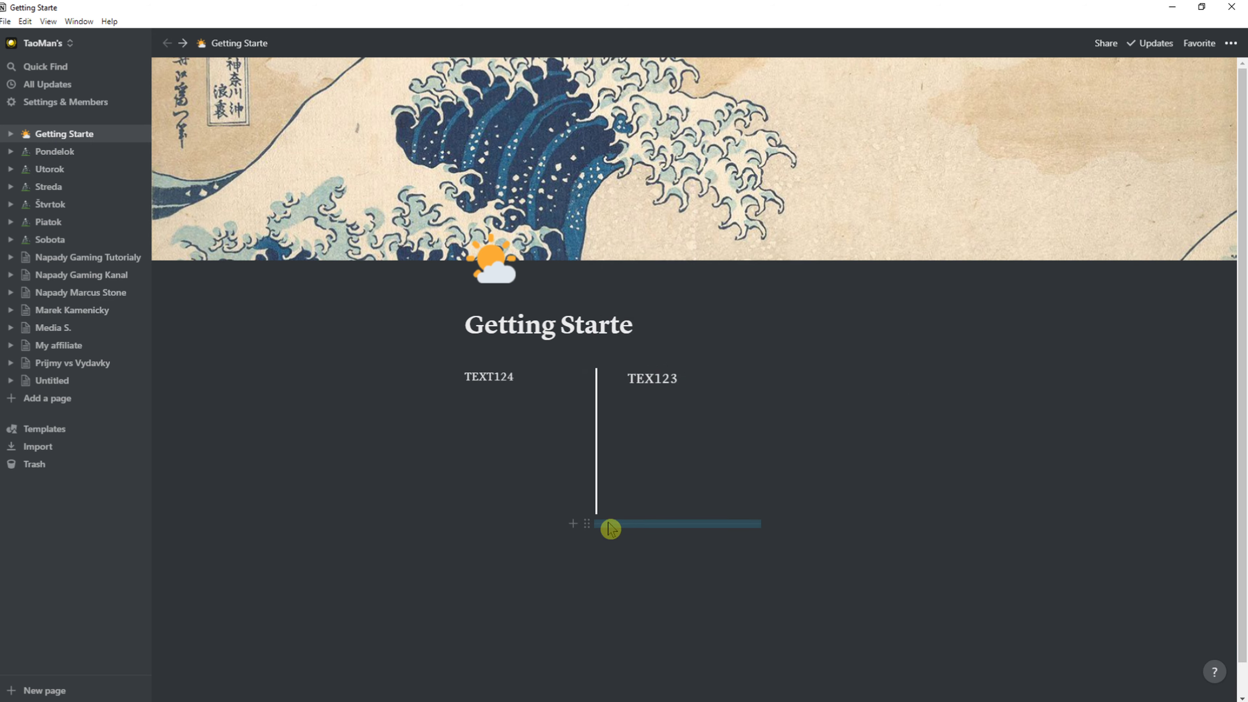
- Move the divider beneath all columns so it spans the layout, and switch the page to full width
left_click_drag(588, 522, 517, 594)
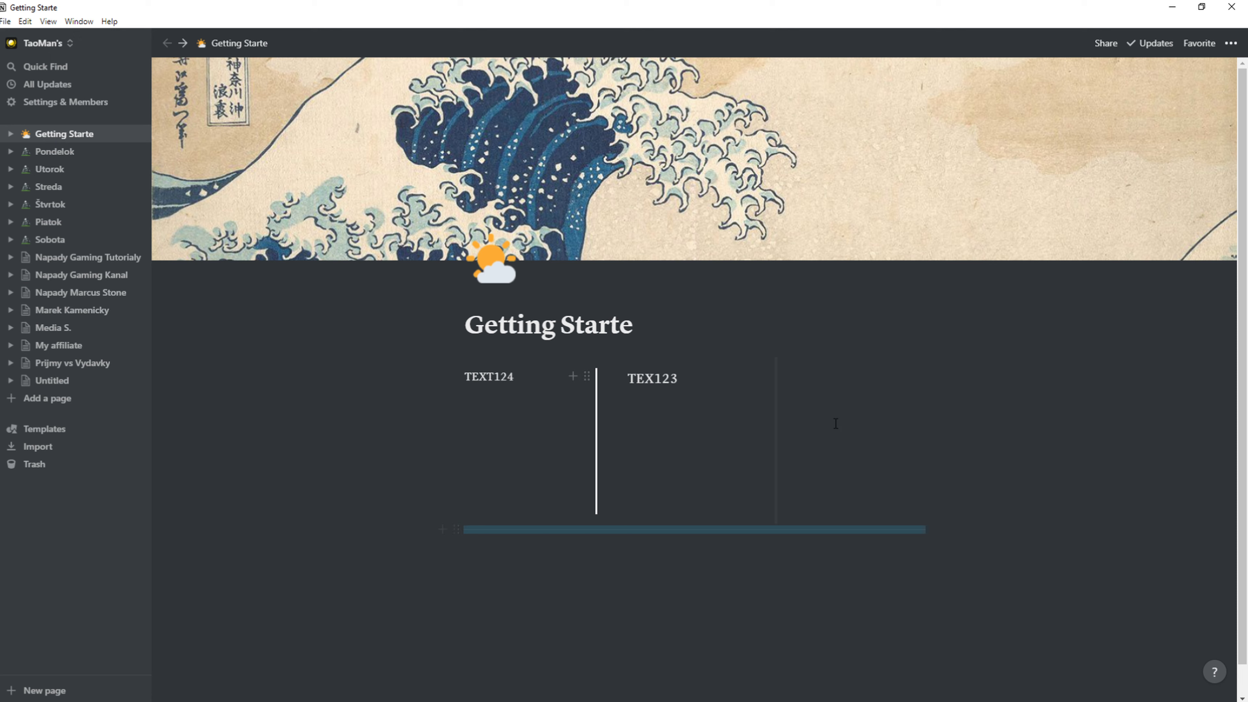
left_click(1233, 45)
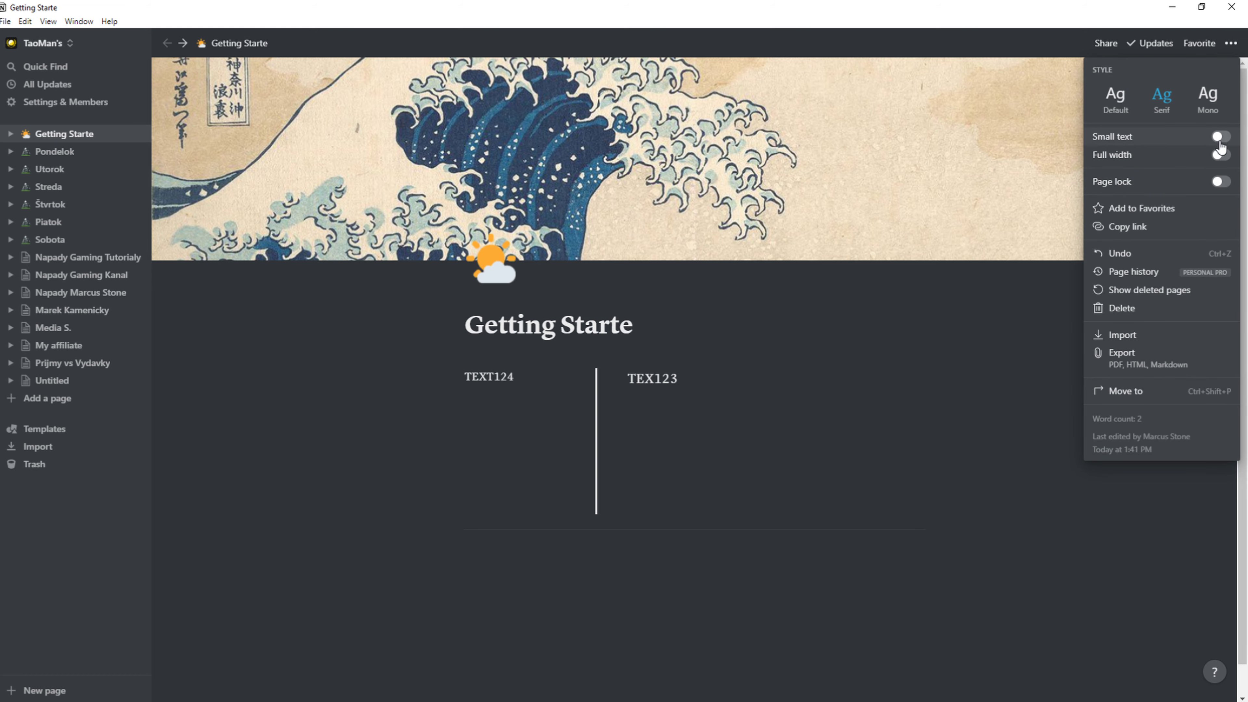
left_click(1221, 155)
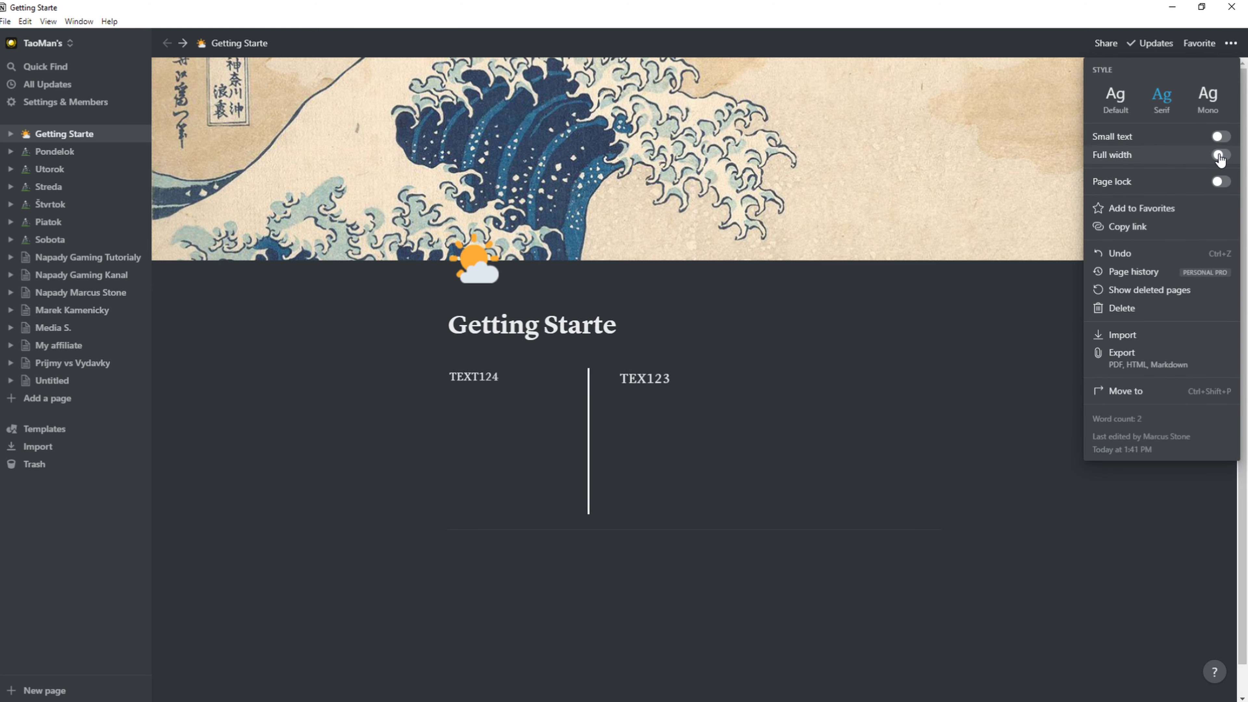
left_click(463, 432)
scroll(500, 375, "down", 1)
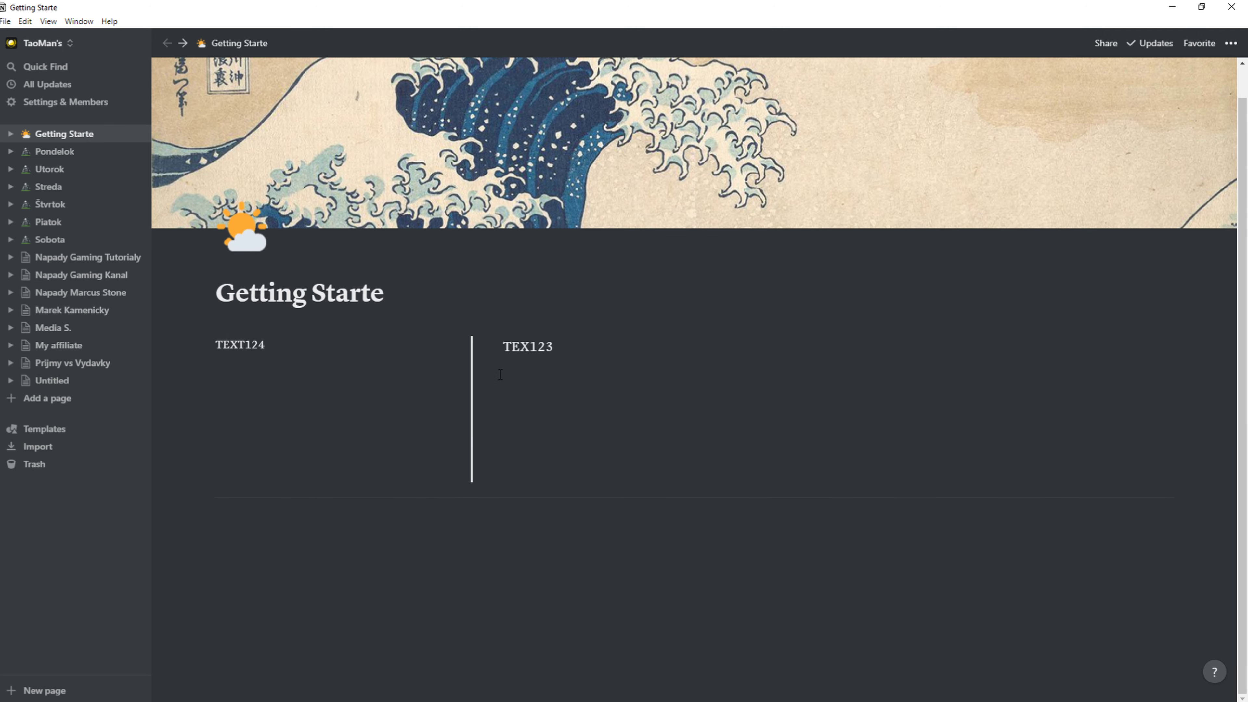
left_click(640, 522)
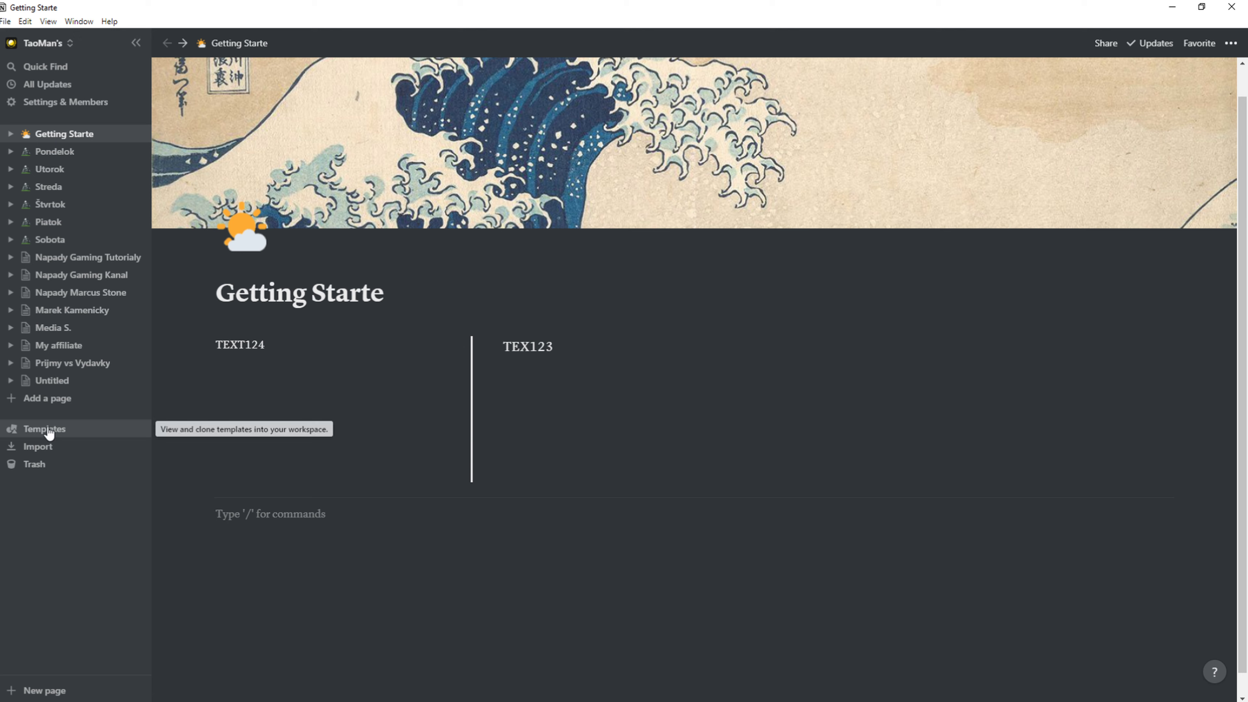
- Try moving the Contribute to 401k card from To Do to Doing in the Goals template preview, and discard the edits
left_click(68, 435)
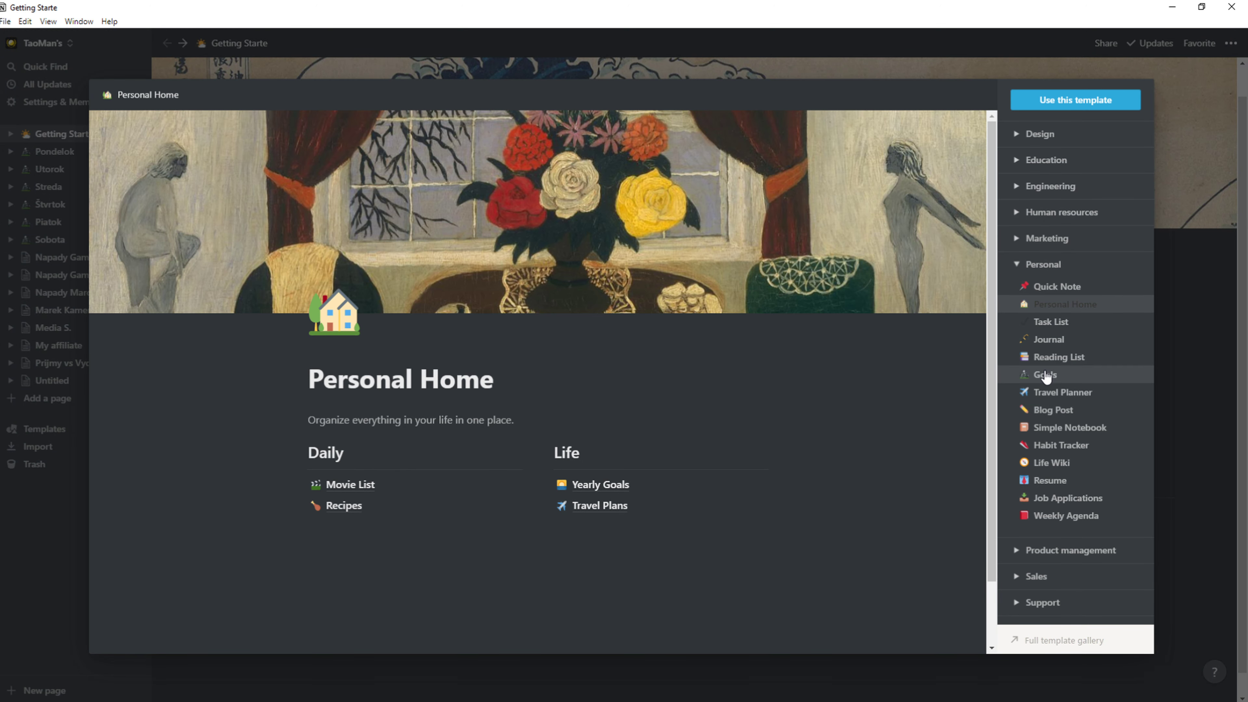
left_click(1046, 375)
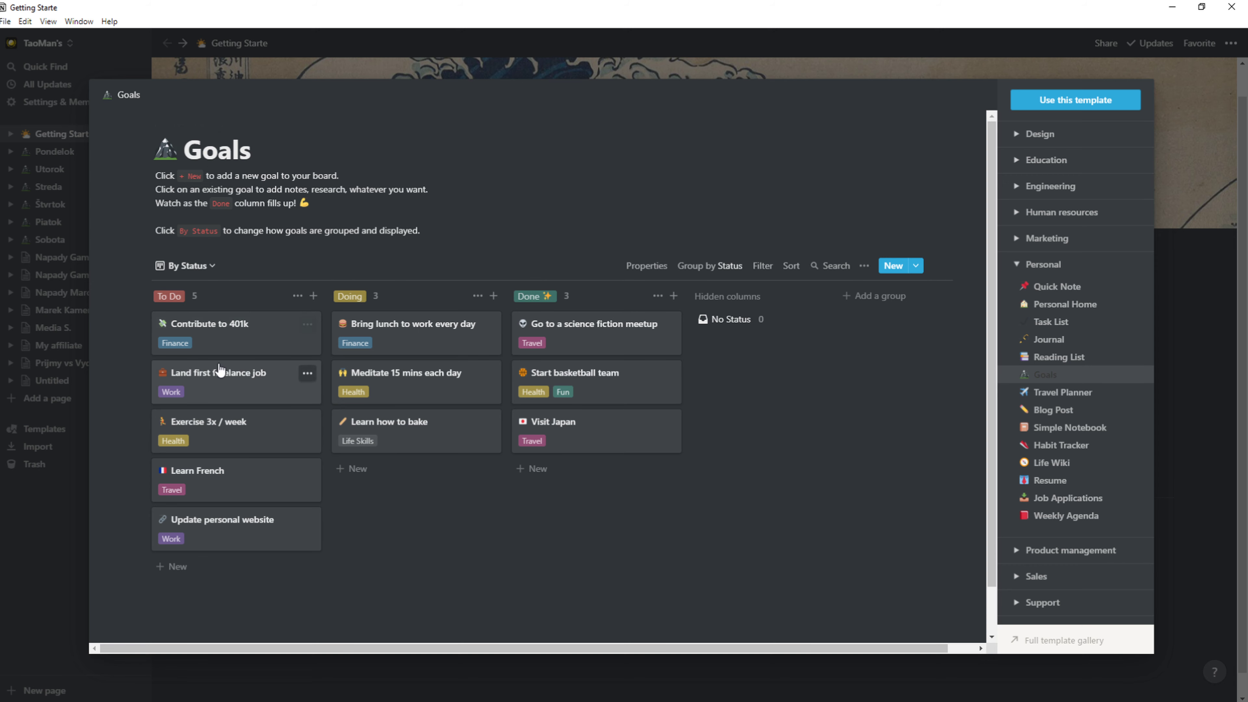
left_click_drag(186, 328, 396, 467)
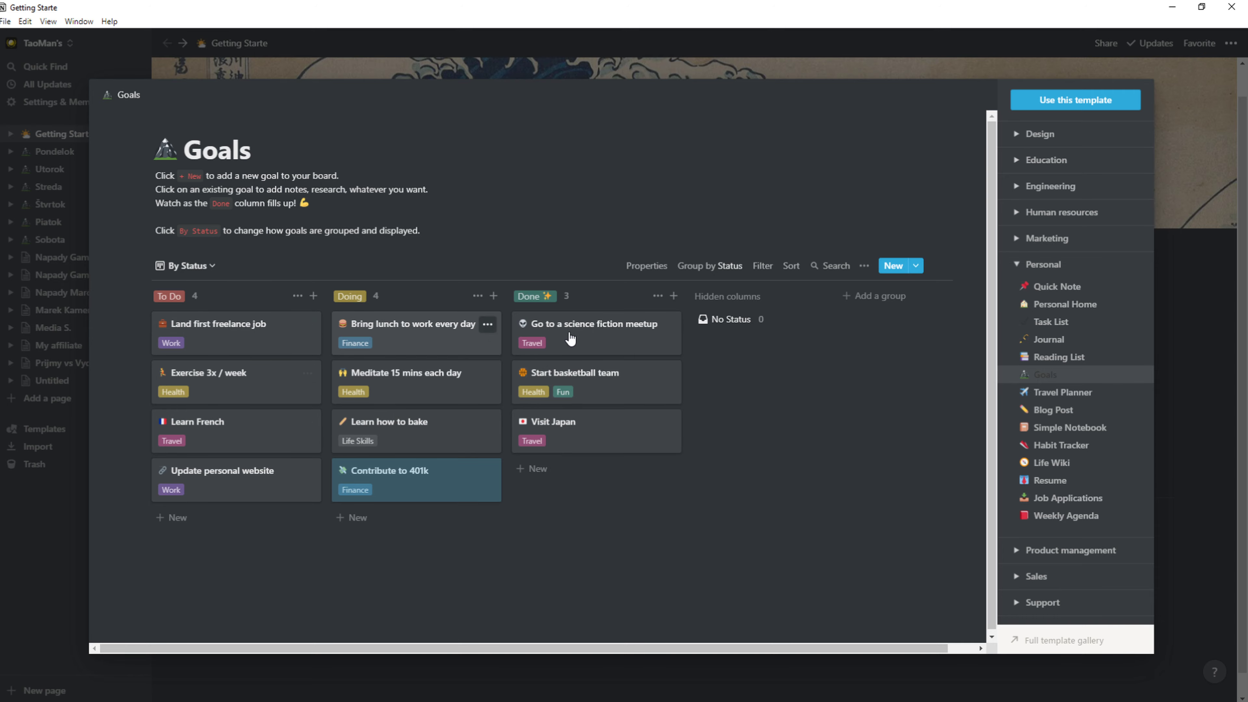
left_click(1097, 396)
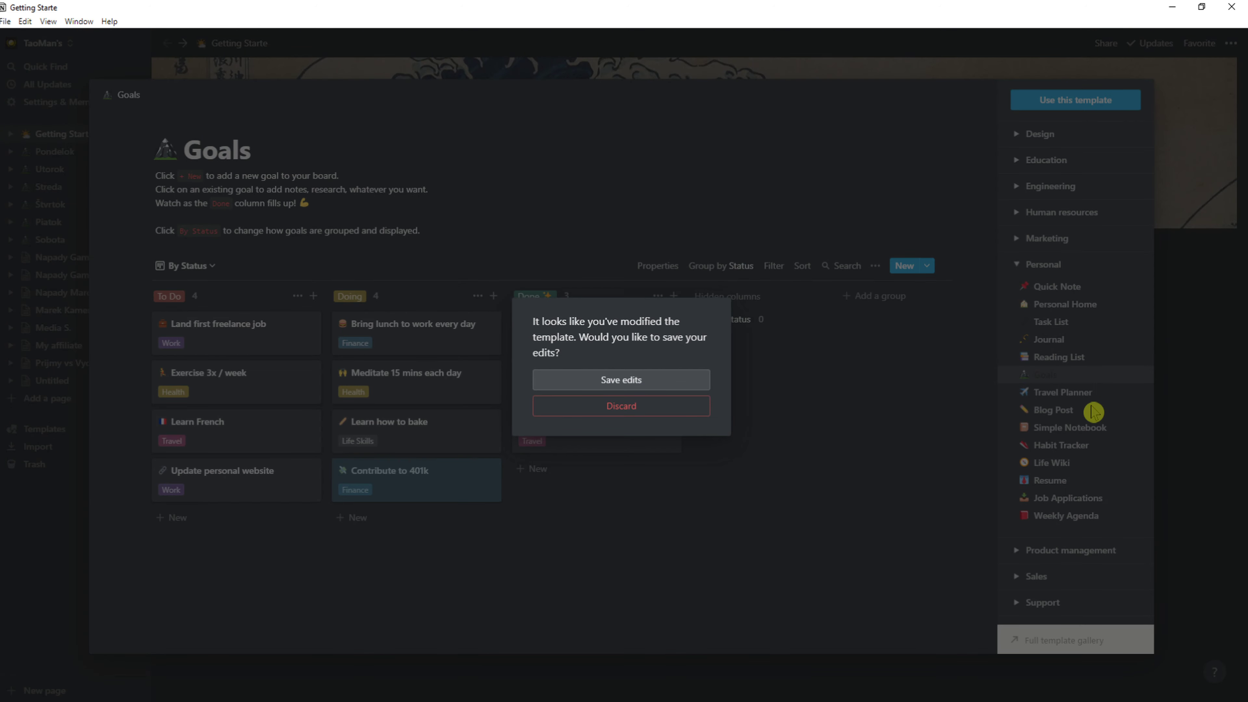
left_click(638, 407)
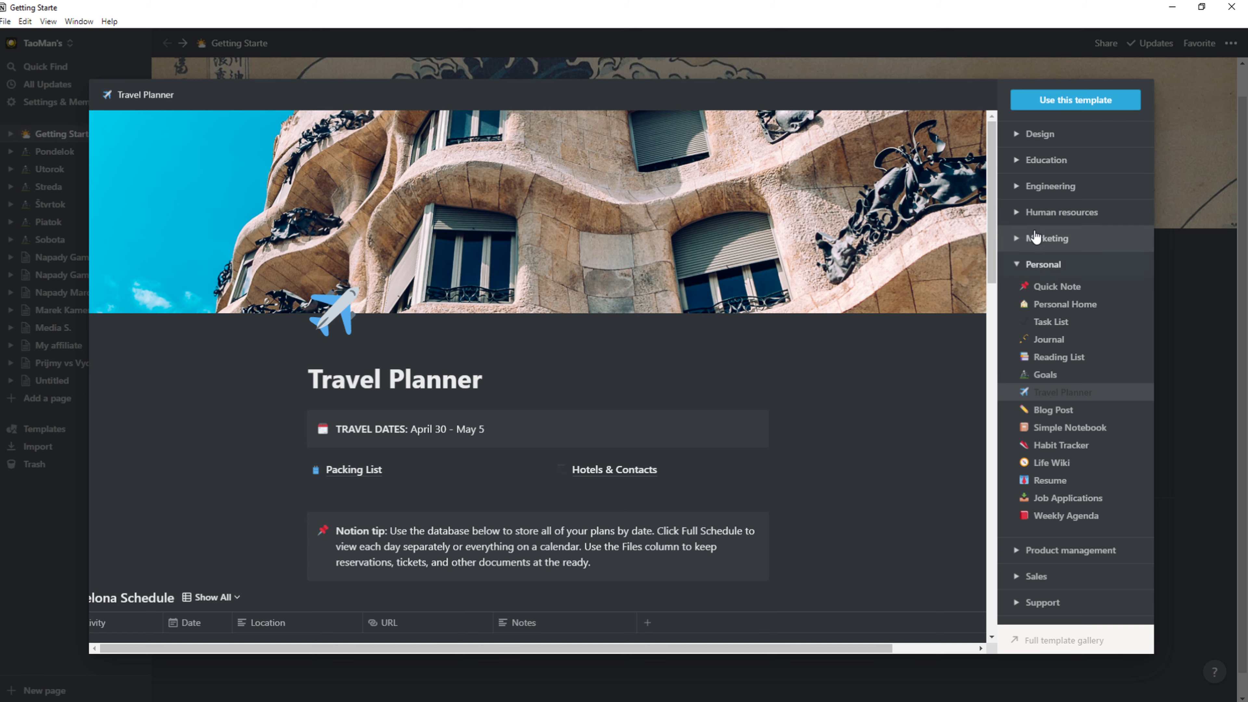
- Examine the Marketing, Sales, Product management and Support template categories, preview Brand Assets and Journal, and close the template gallery
left_click(1027, 238)
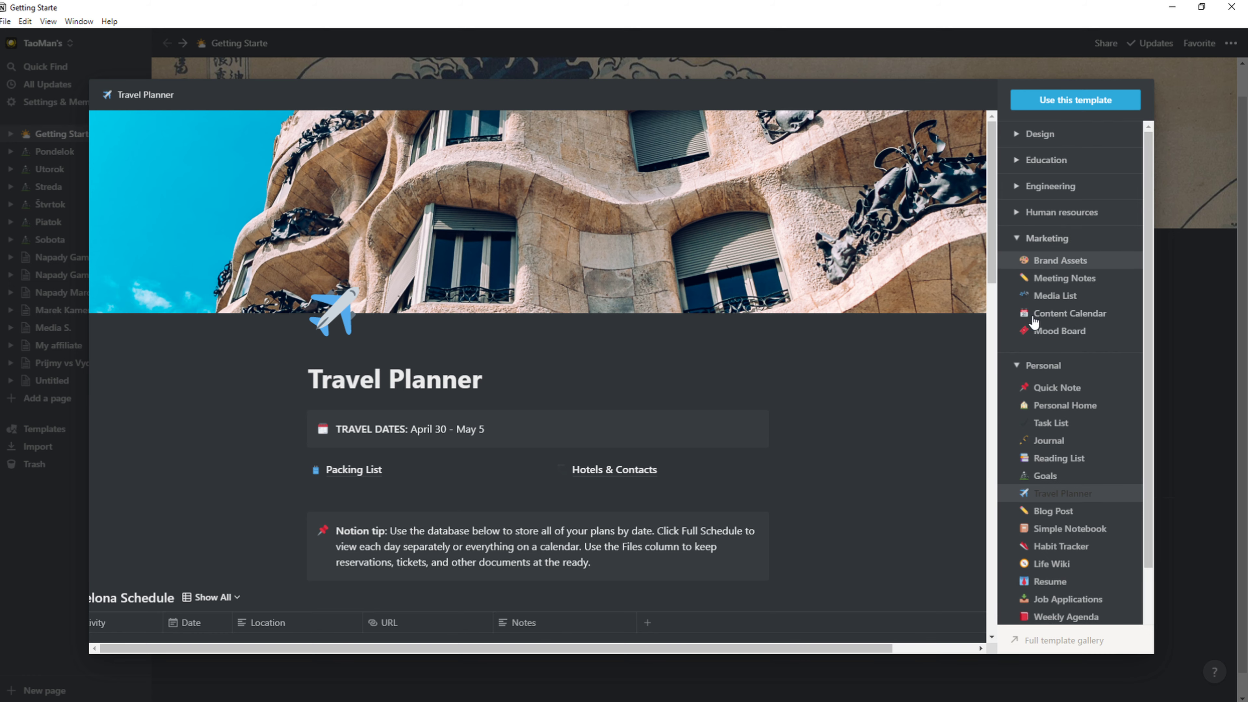
left_click(1076, 262)
scroll(1079, 335, "down", 2)
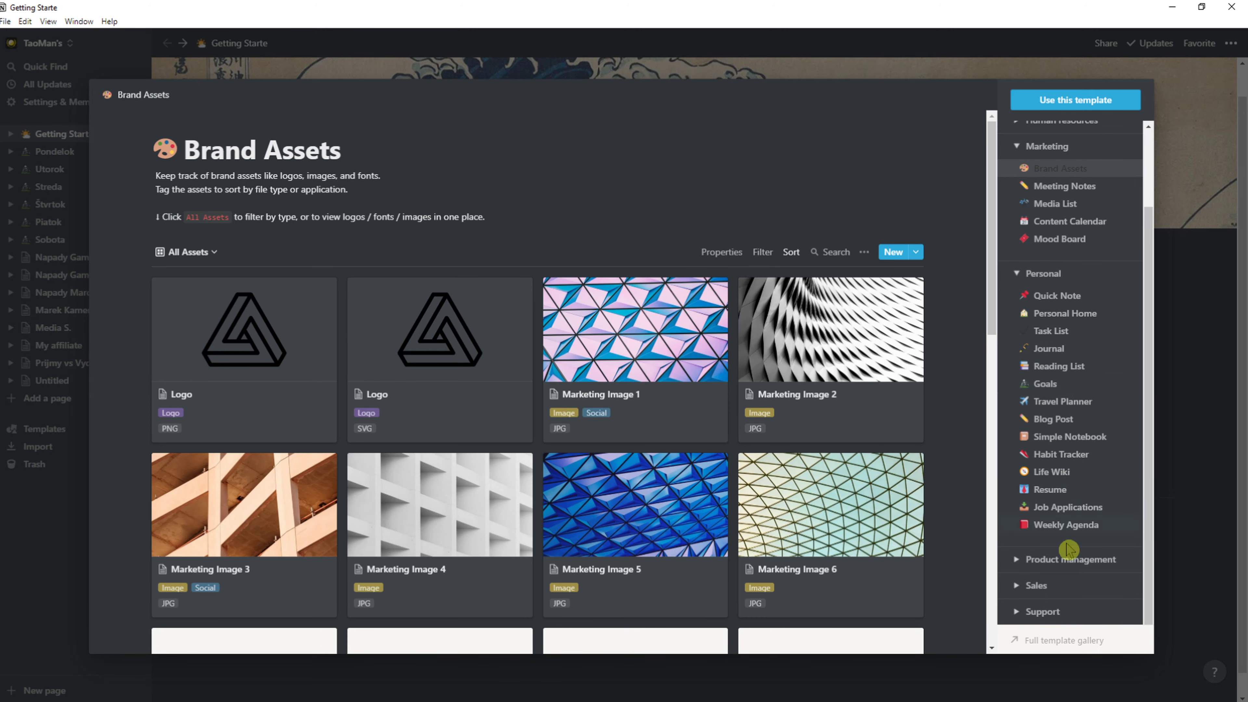
left_click(1070, 583)
scroll(1069, 531, "down", 2)
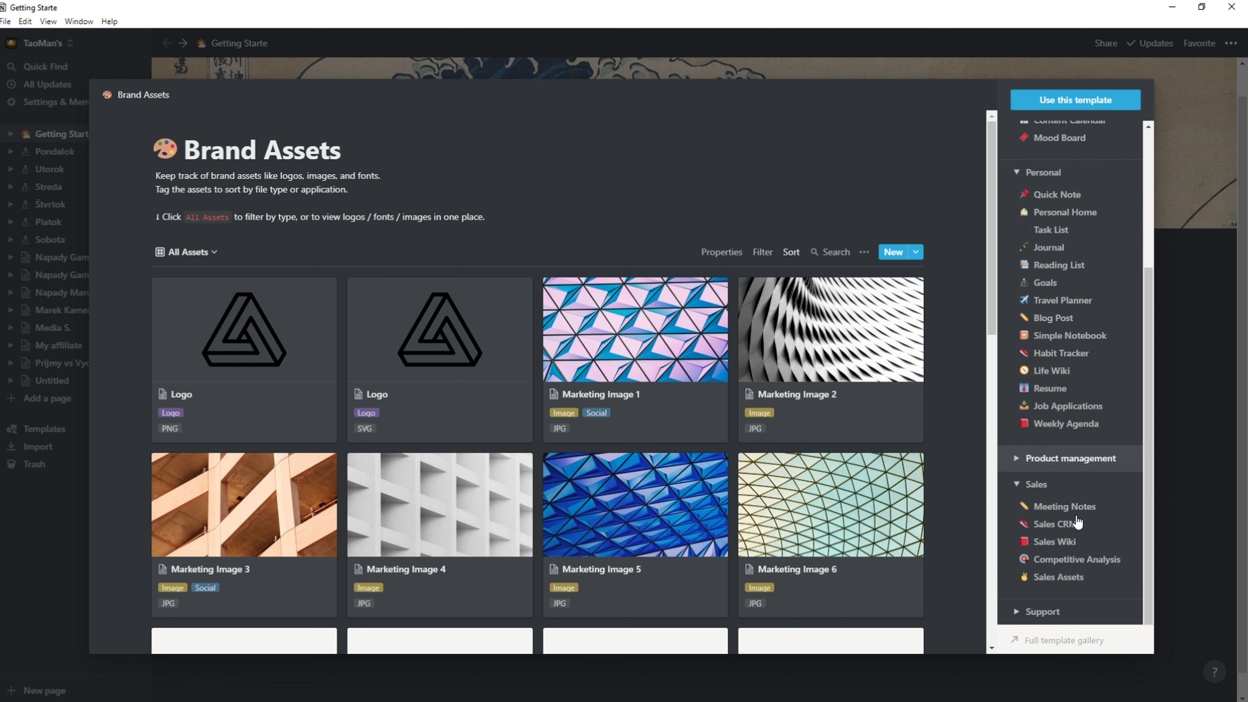
left_click(1070, 459)
scroll(1062, 541, "down", 3)
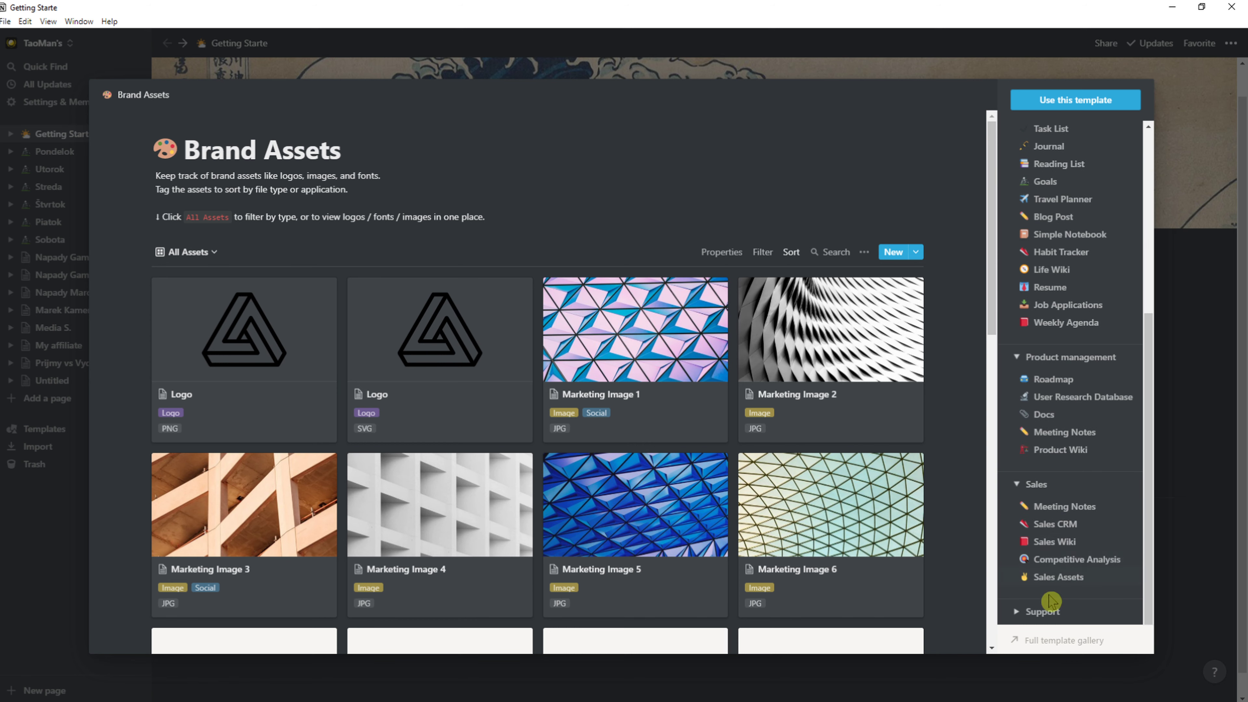
left_click(1045, 610)
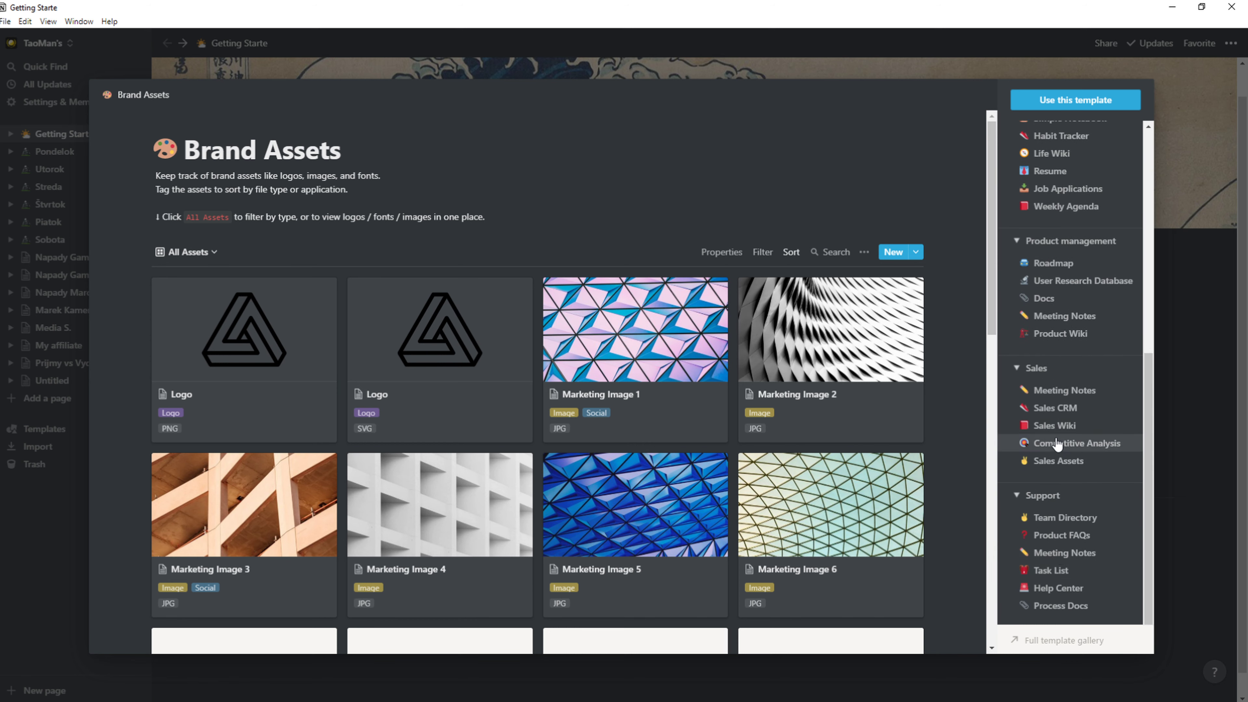
scroll(1070, 436, "up", 8)
scroll(1070, 437, "up", 1)
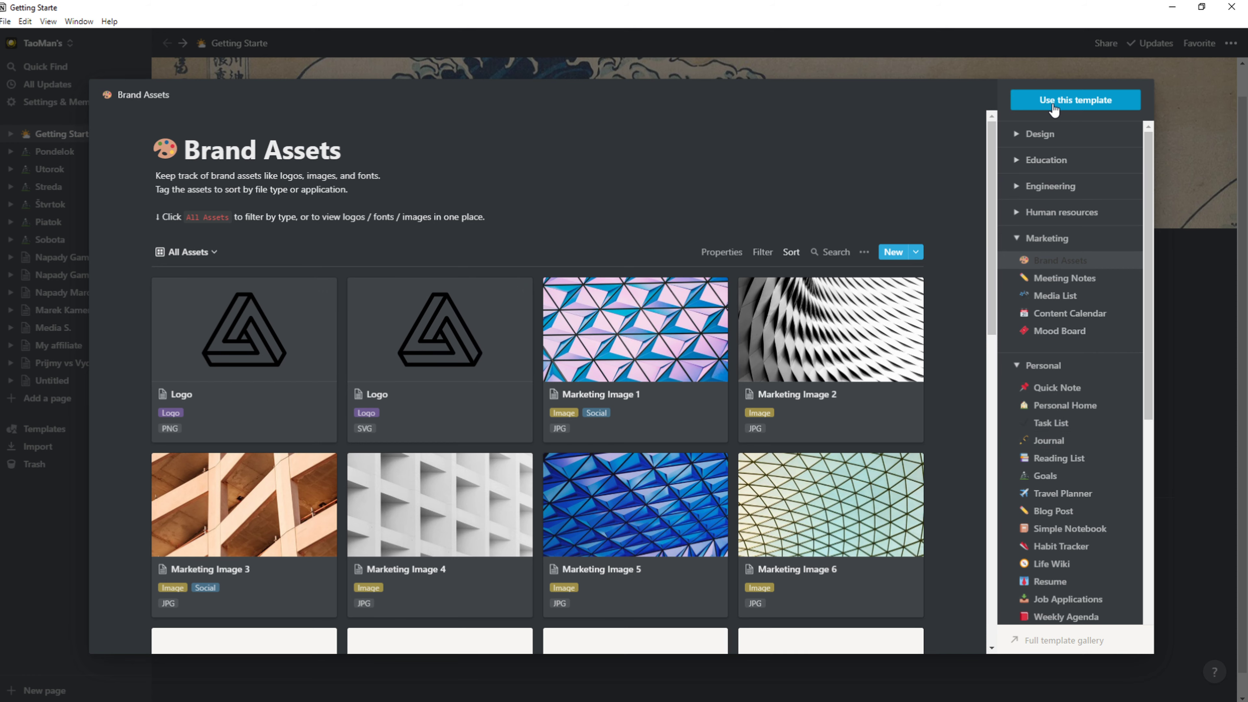
left_click(1042, 442)
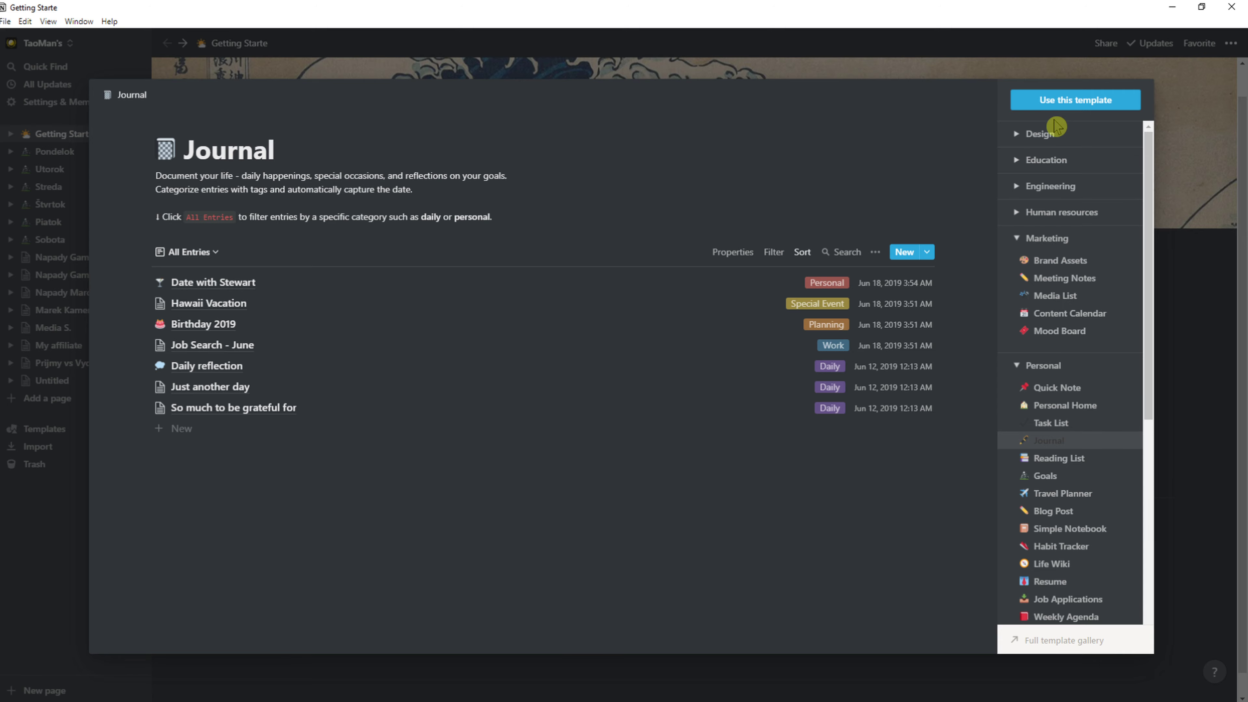
left_click(1196, 405)
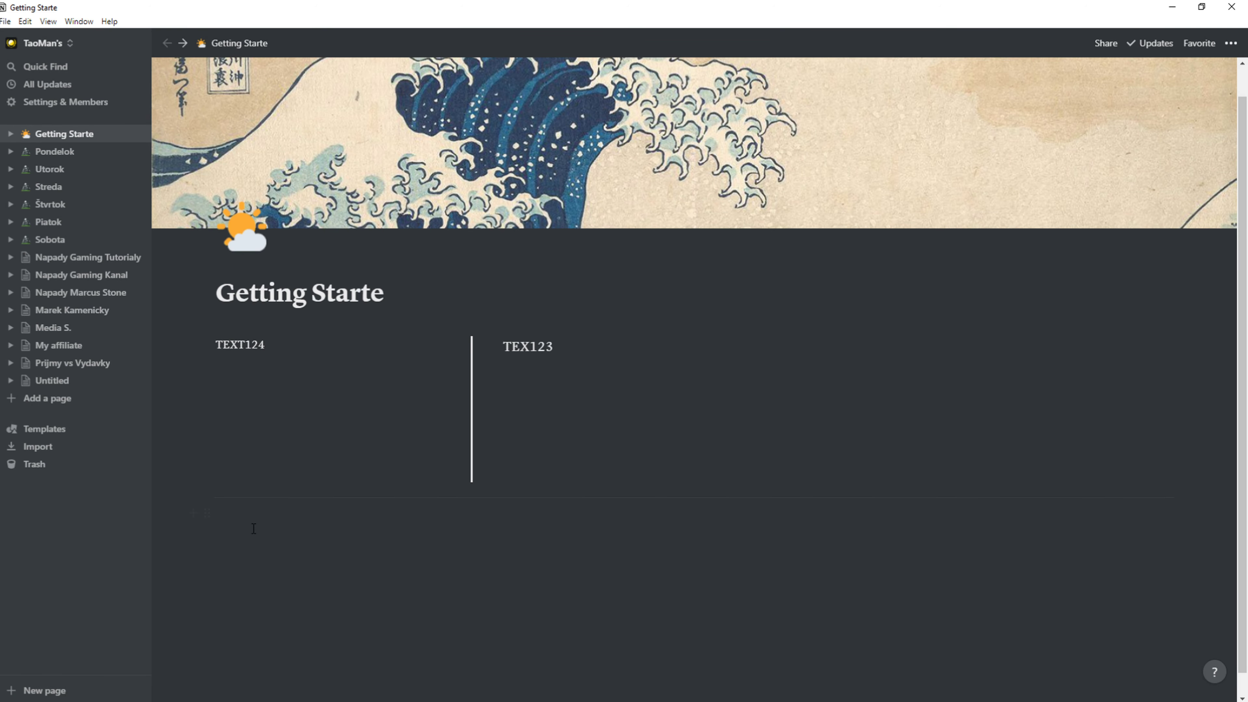
- Try an inline table database beneath the divider on the Getting Starte page and delete it
scroll(226, 526, "down", 1)
left_click(193, 472)
scroll(321, 413, "down", 10)
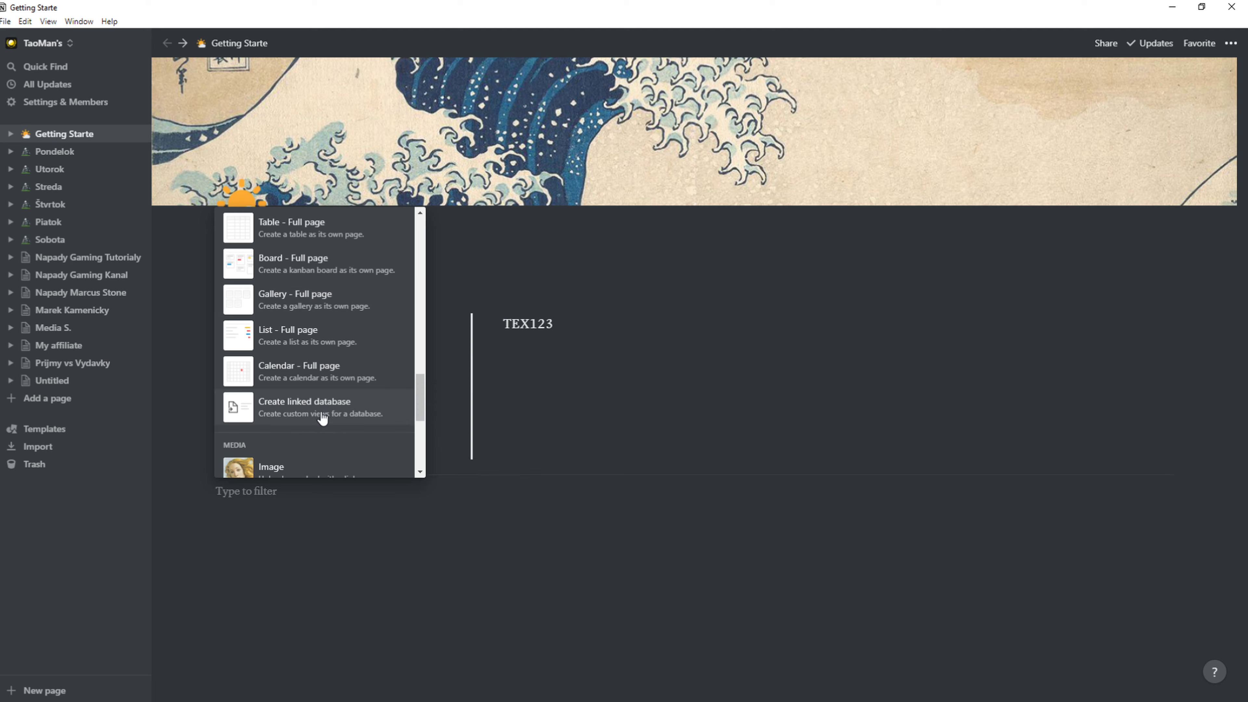
scroll(315, 393, "up", 5)
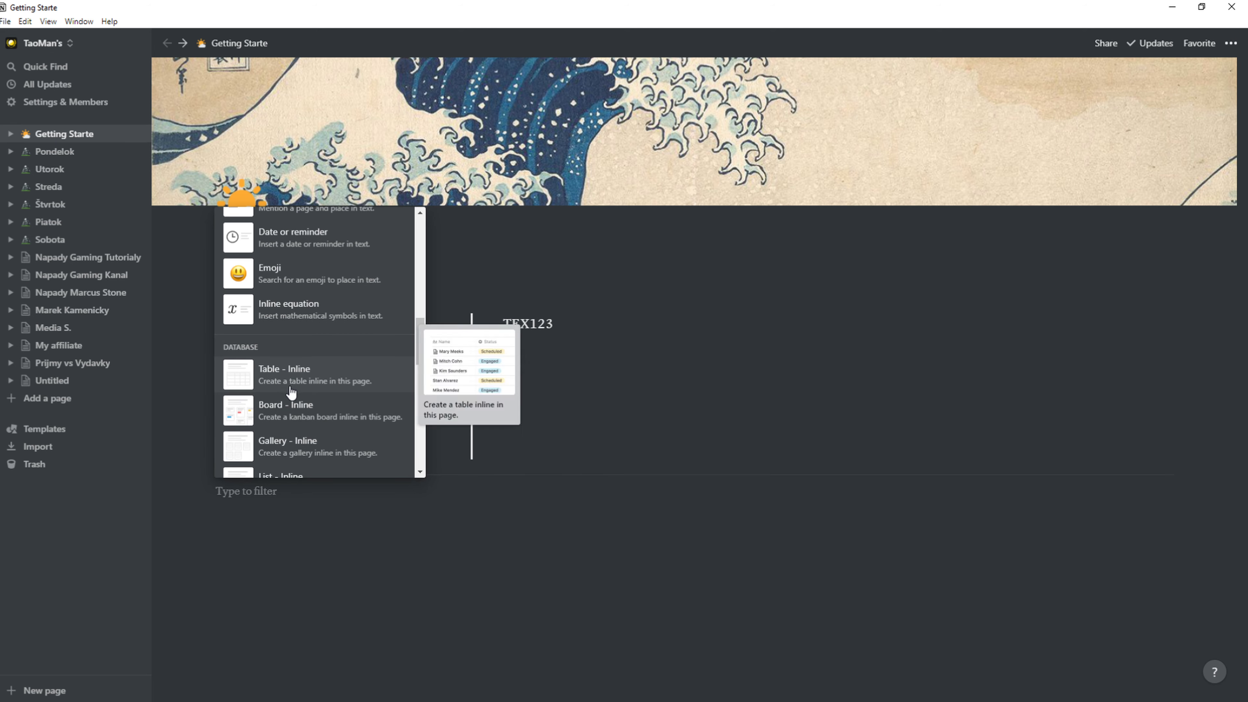
scroll(292, 388, "down", 3)
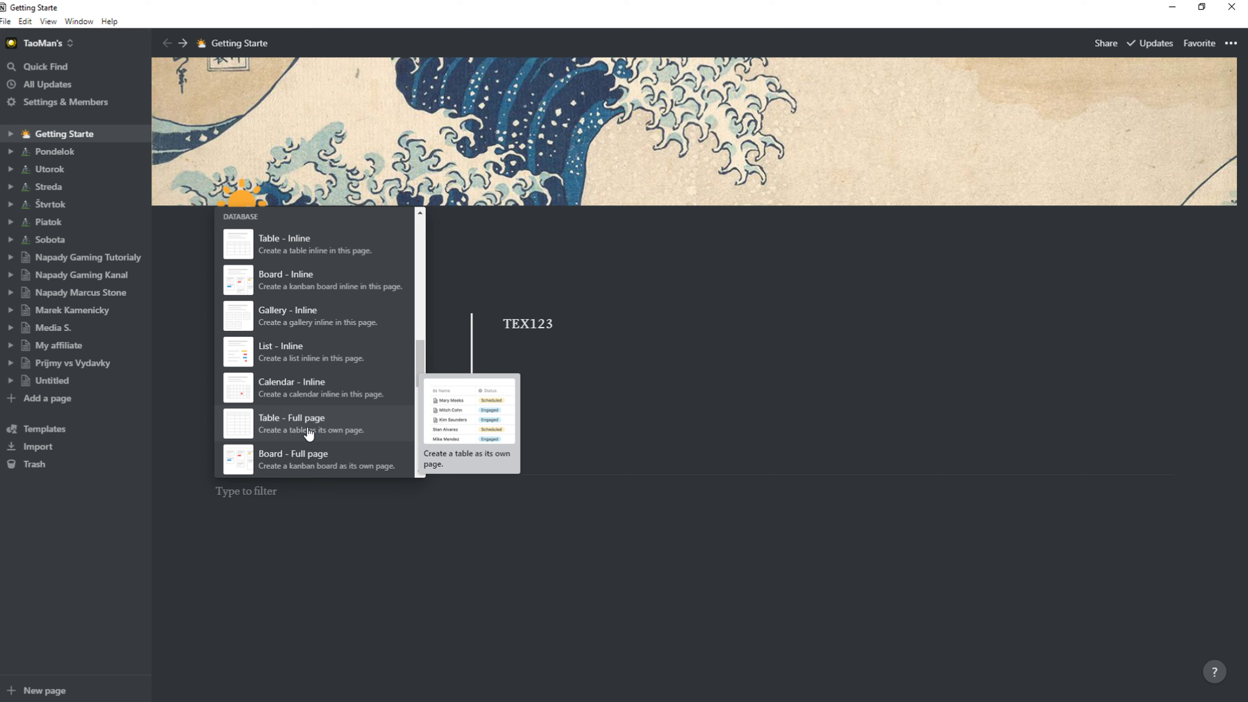
left_click(305, 251)
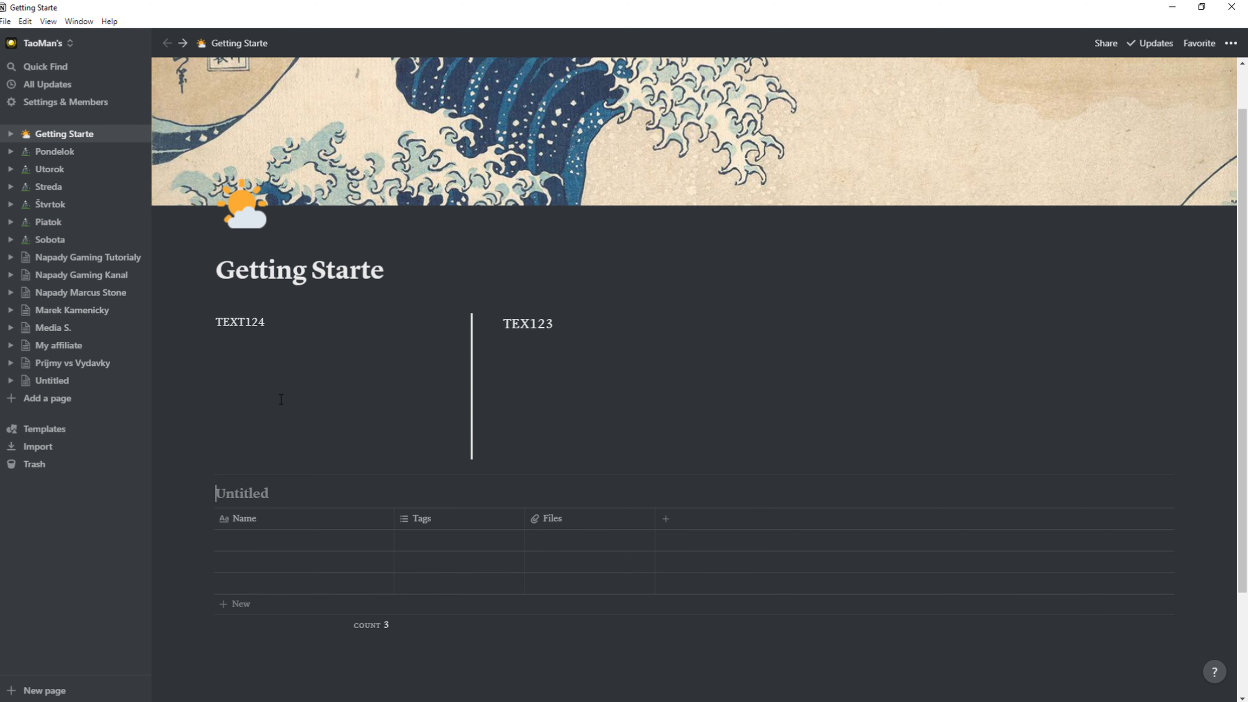
left_click(206, 494)
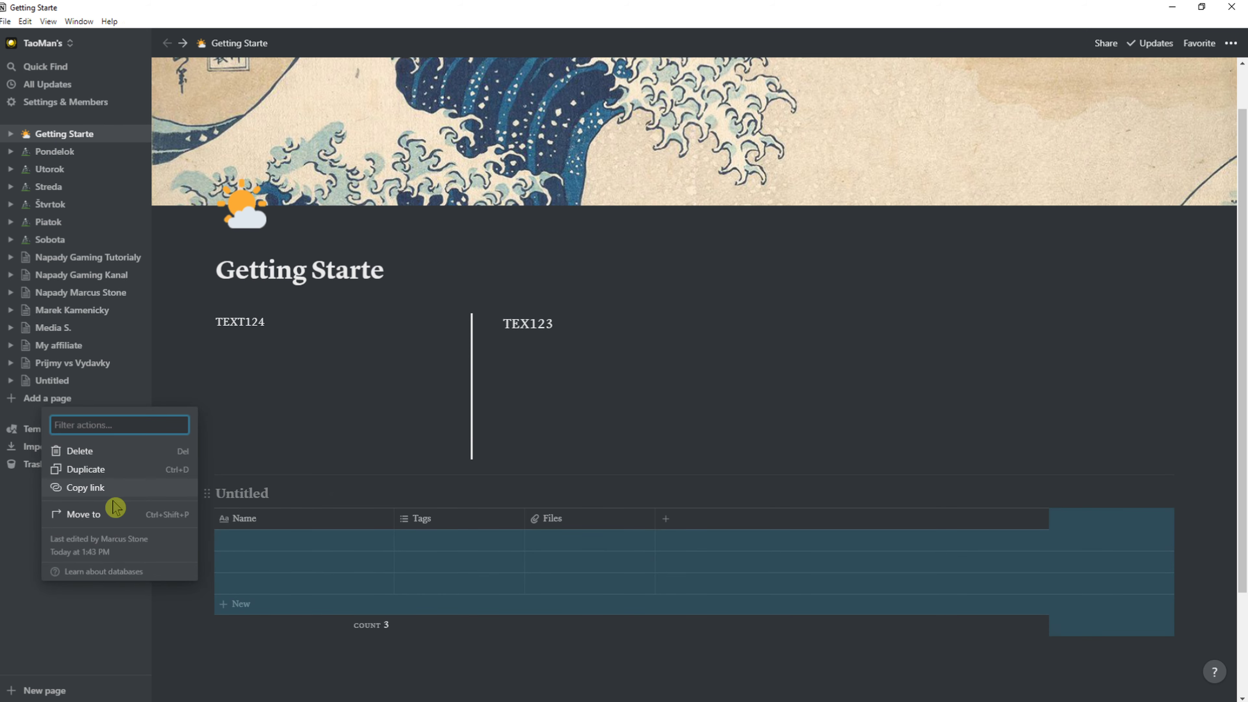
left_click(111, 461)
- Create a new page as a table database and title it Table Of Marketing Action
left_click(34, 690)
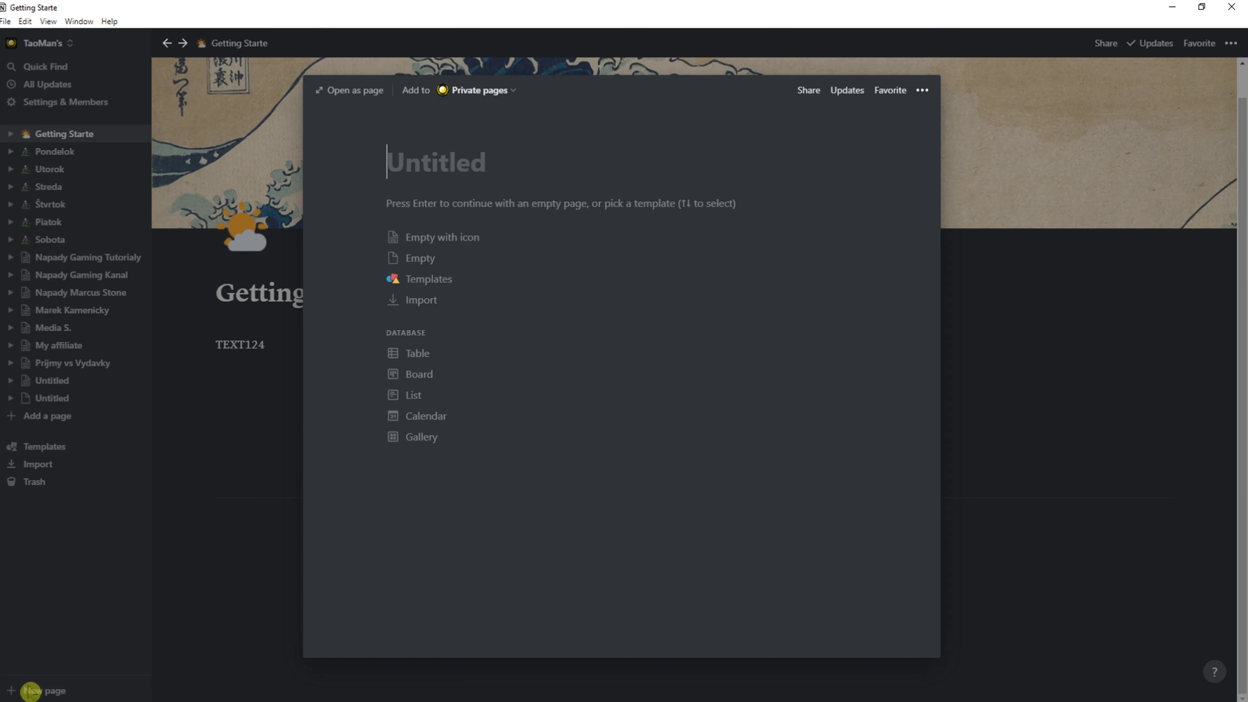
left_click(447, 365)
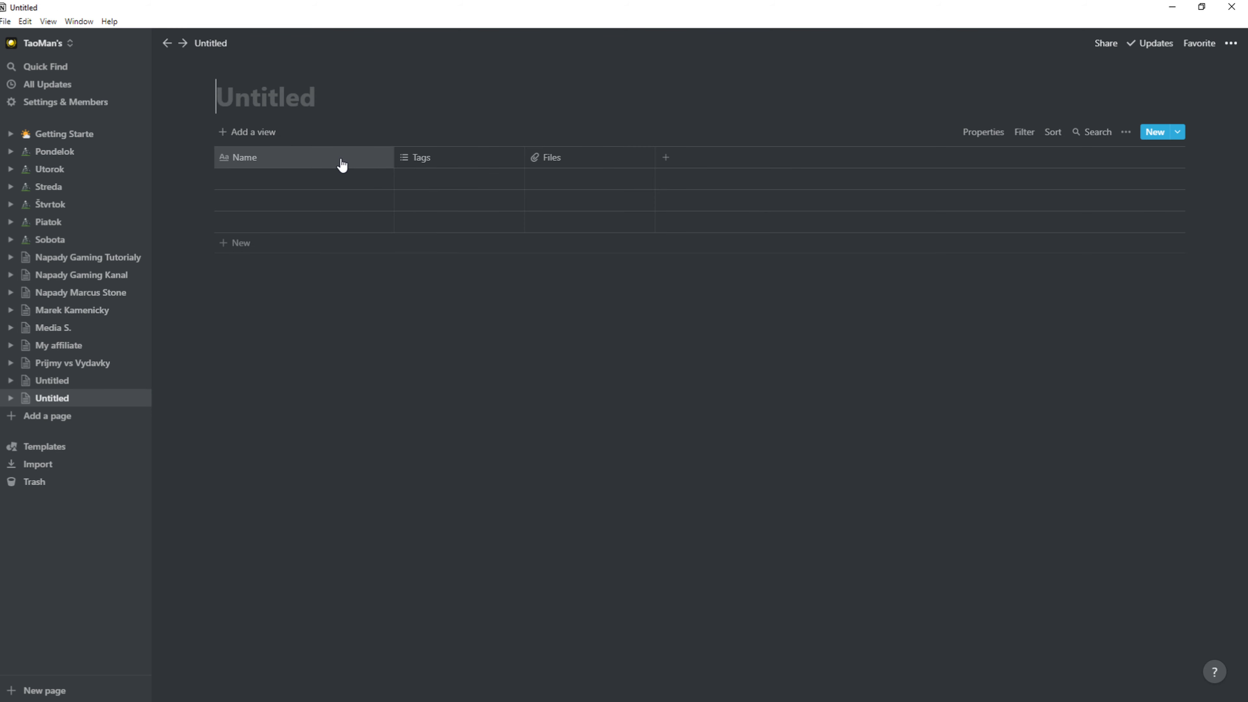
left_click(276, 194)
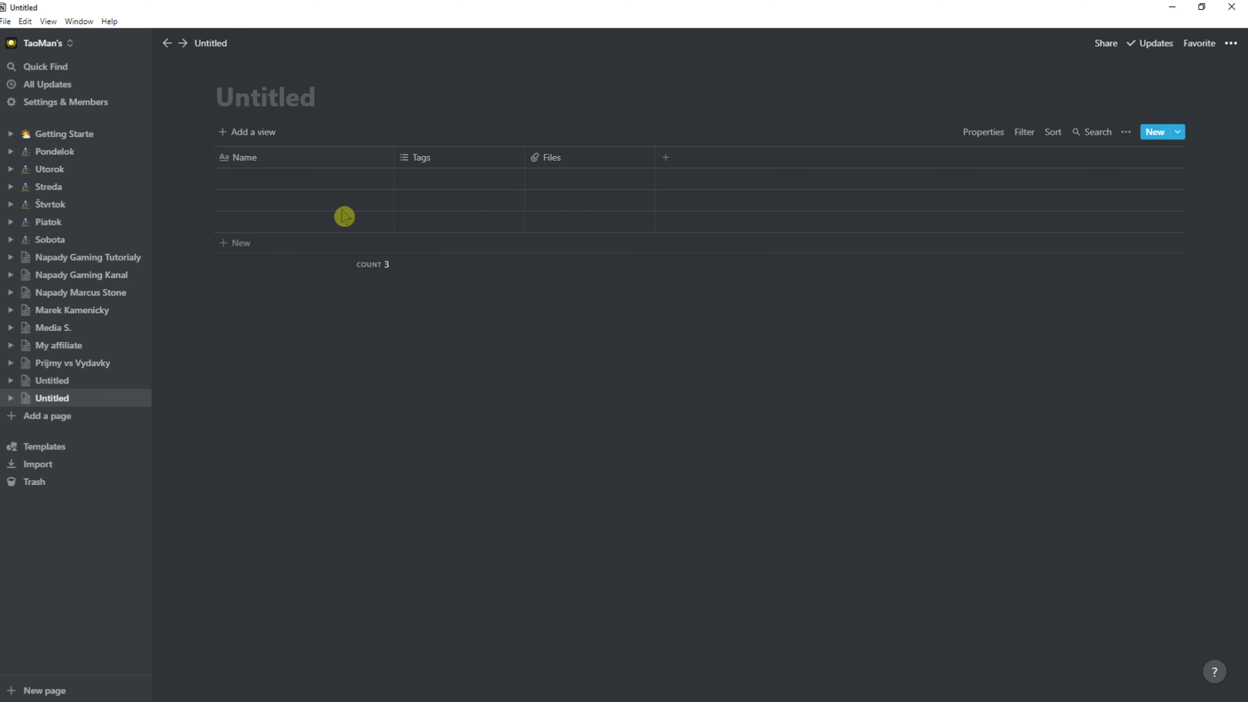
left_click(336, 186)
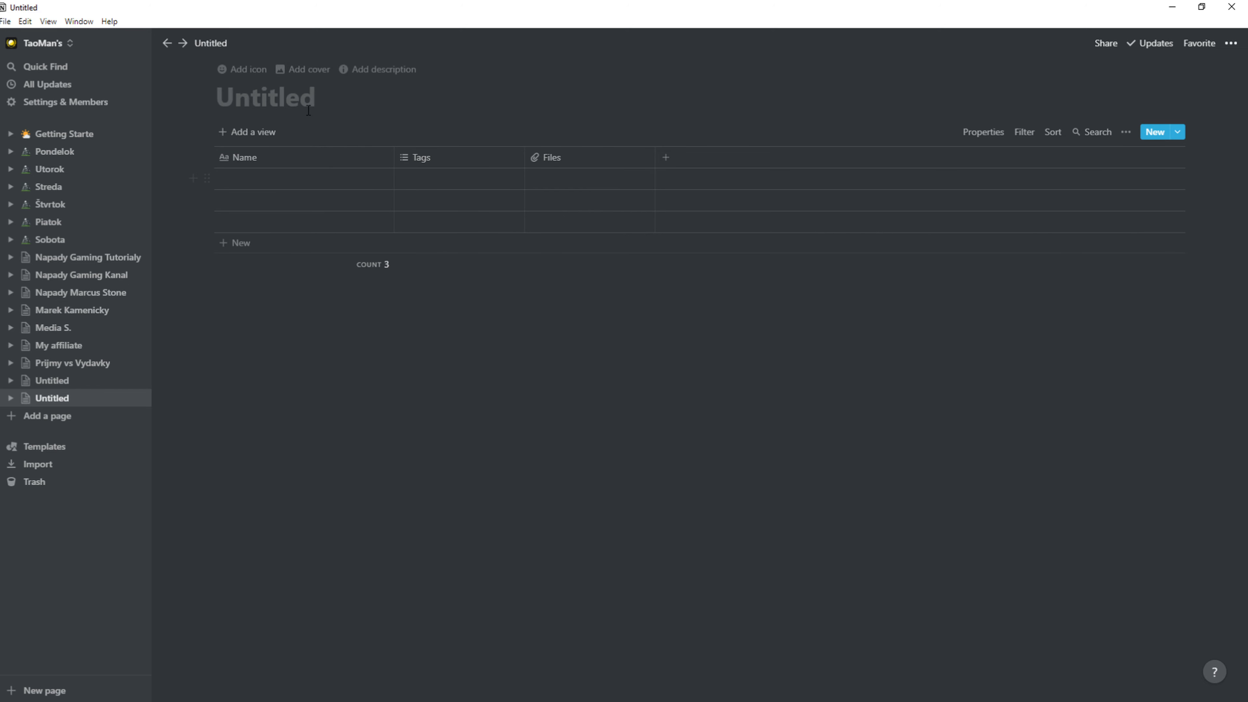
type("Tab")
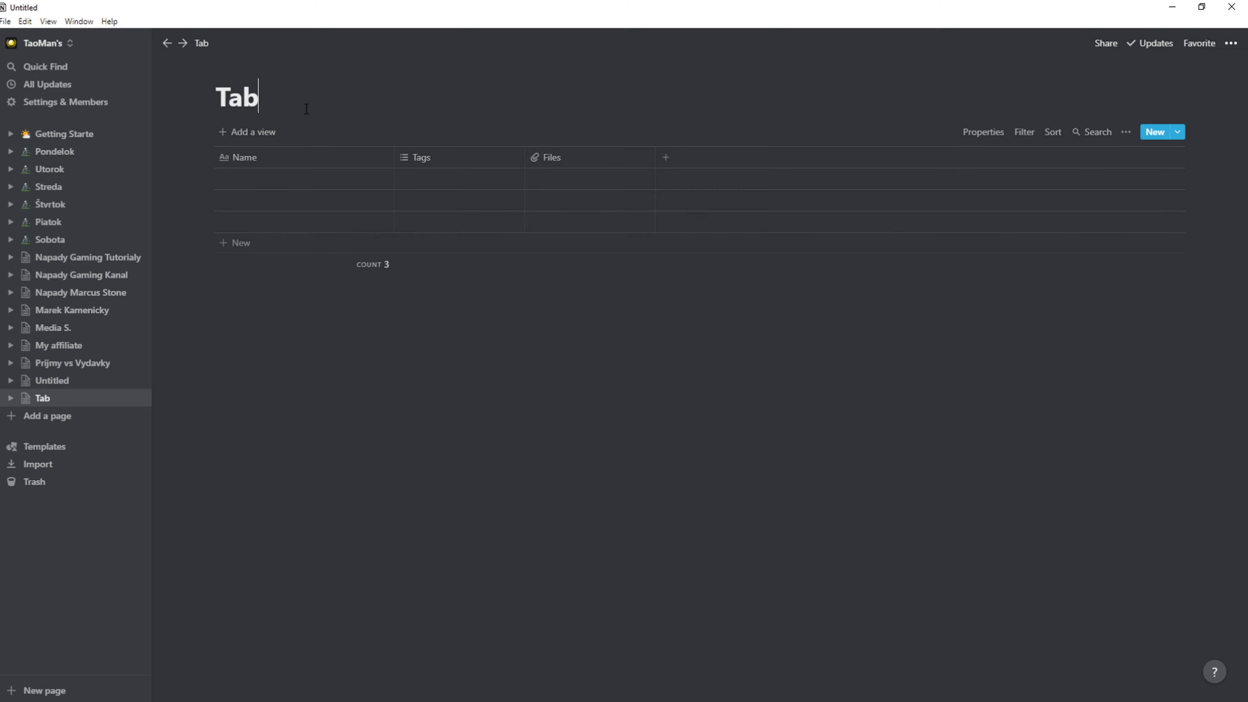
type("le Of Marketin")
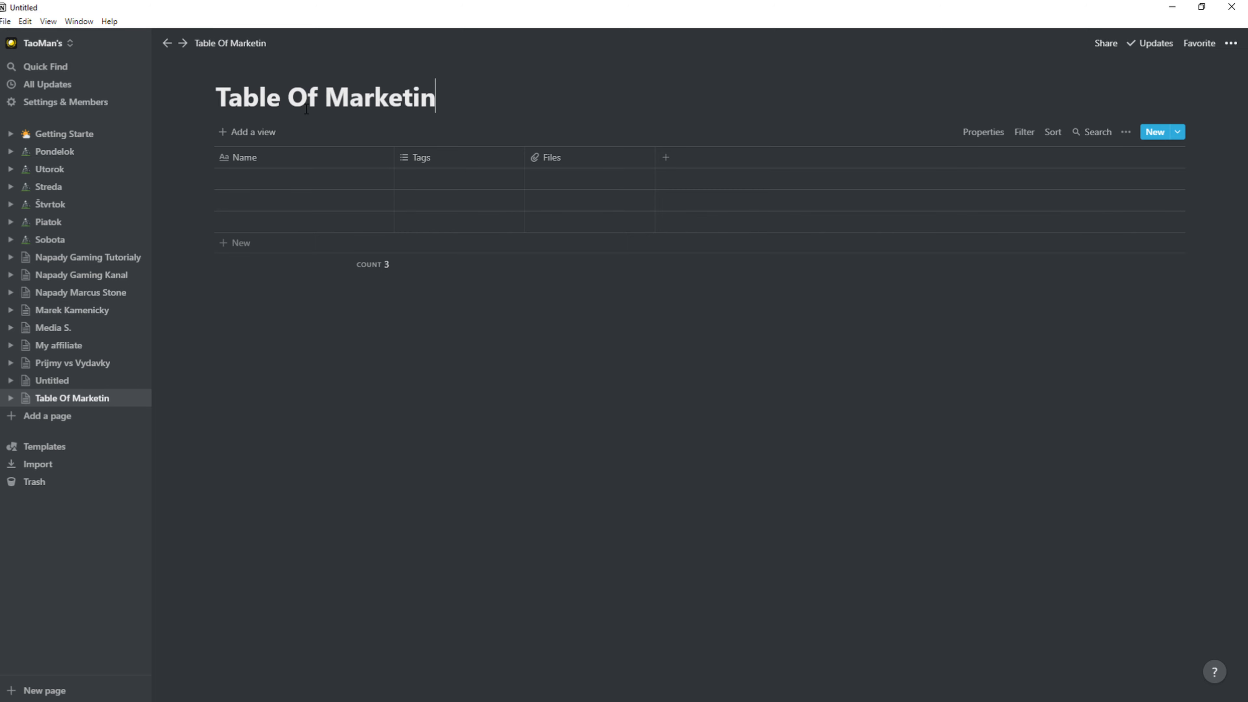
type("g Action")
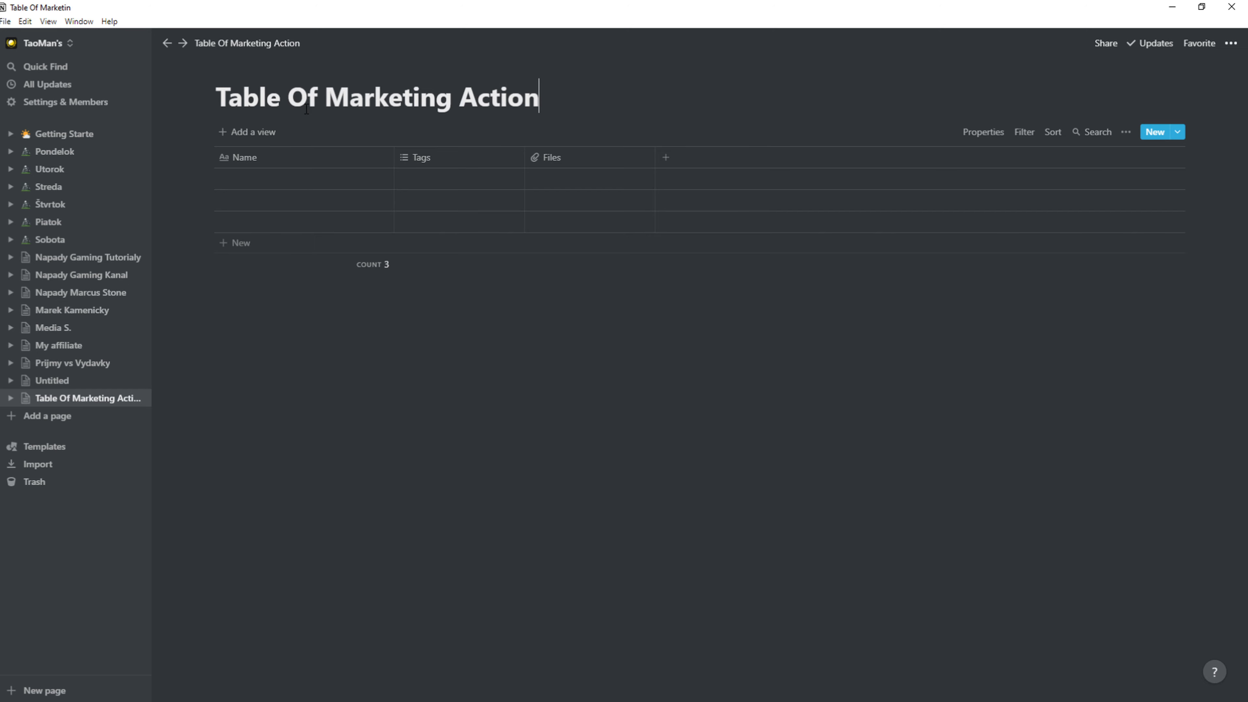
- Enter Facebook as the name in the table's first row
left_click(243, 186)
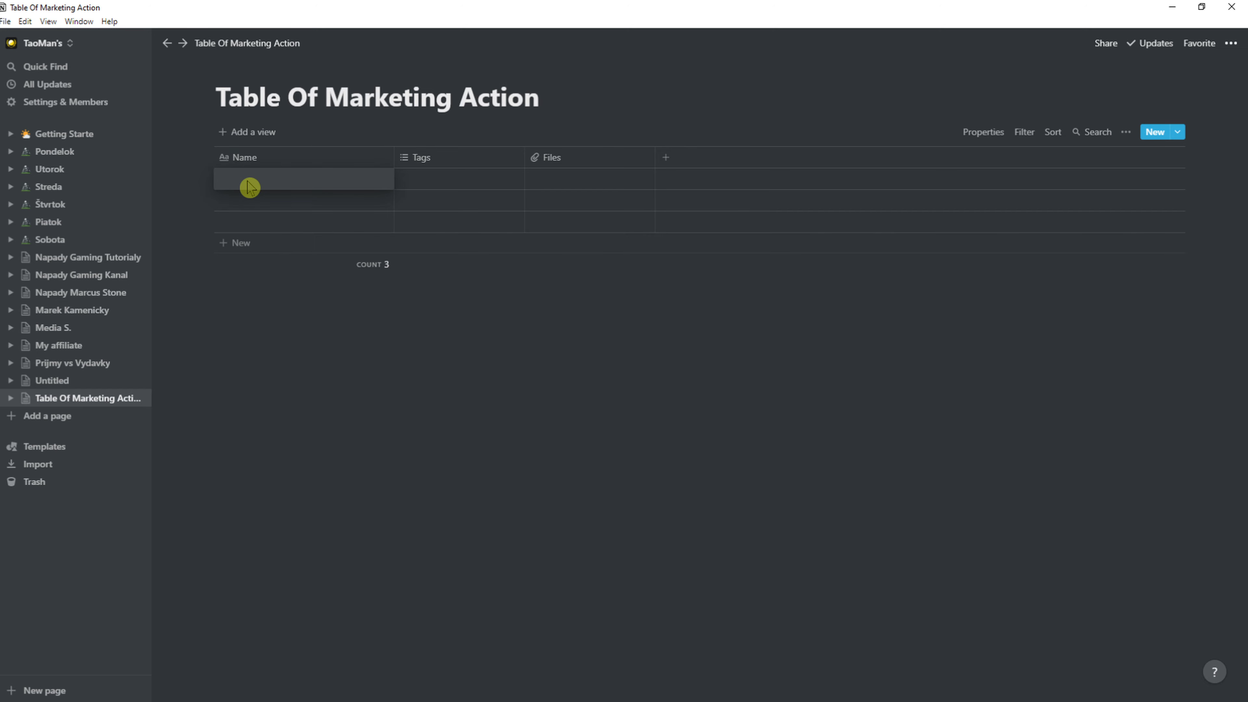
type("Facebook")
key("Escape")
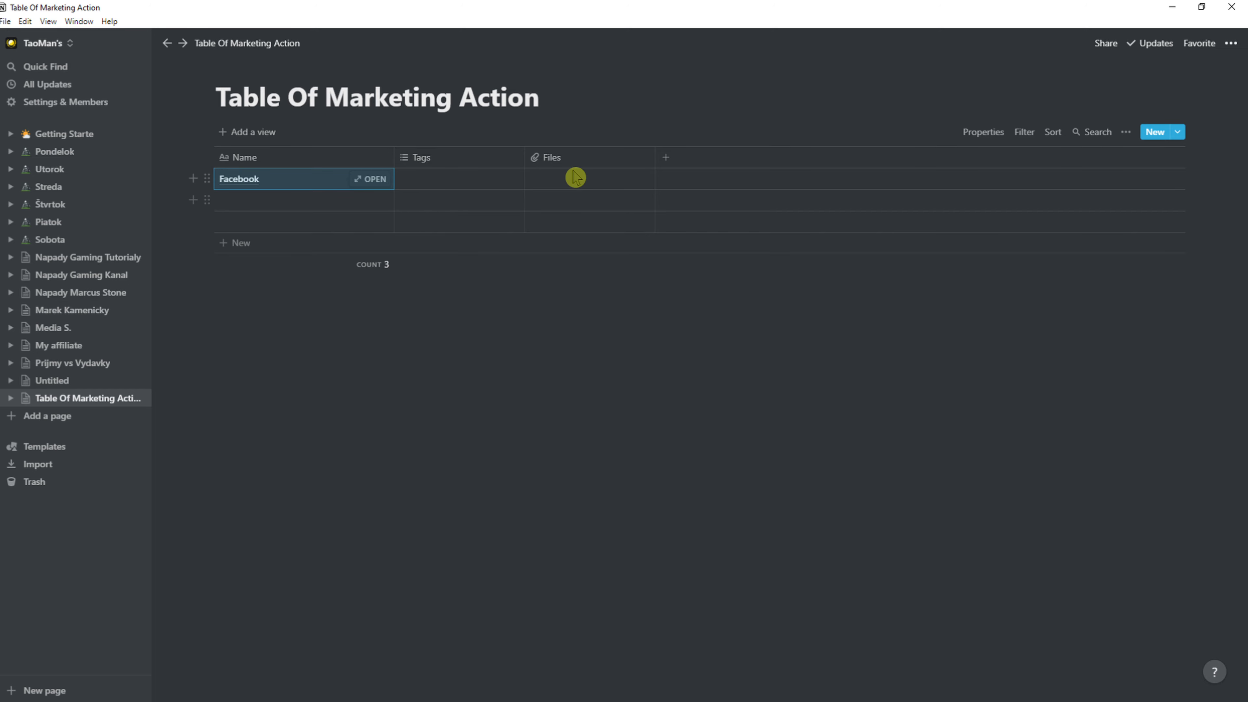
- Add a column named Assigned after the Files column and set its property type to Person
left_click(668, 160)
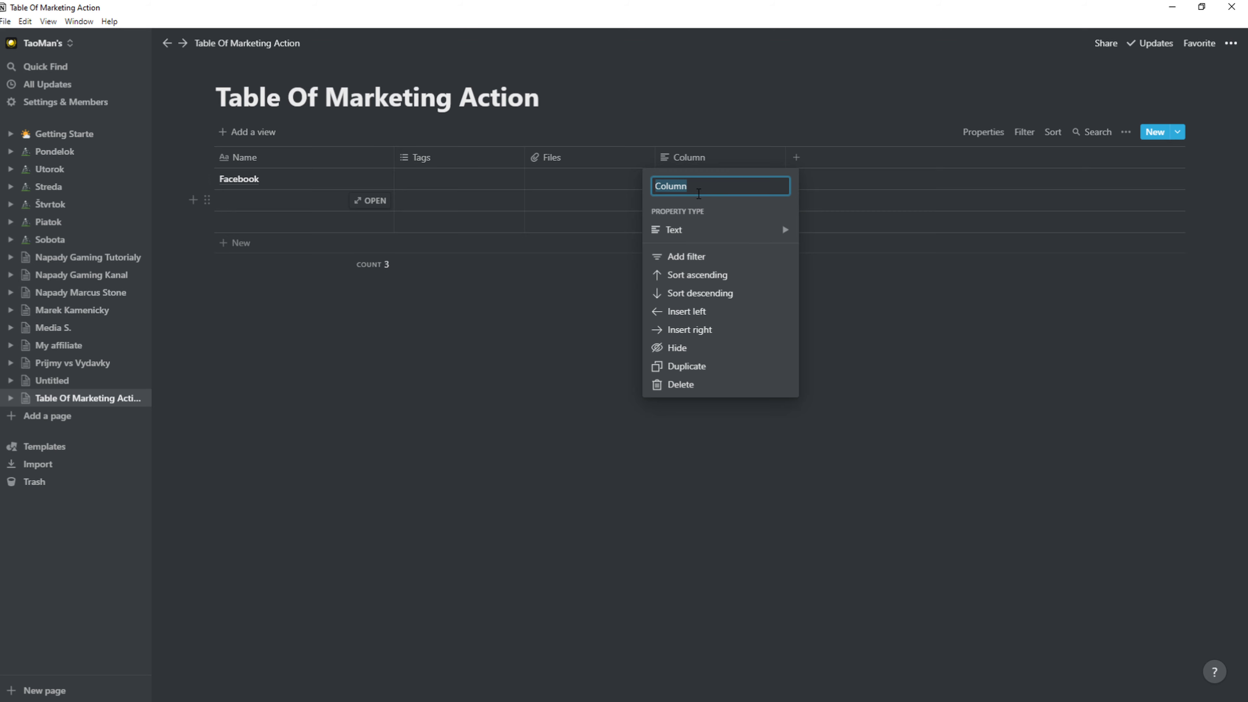
type("Oe")
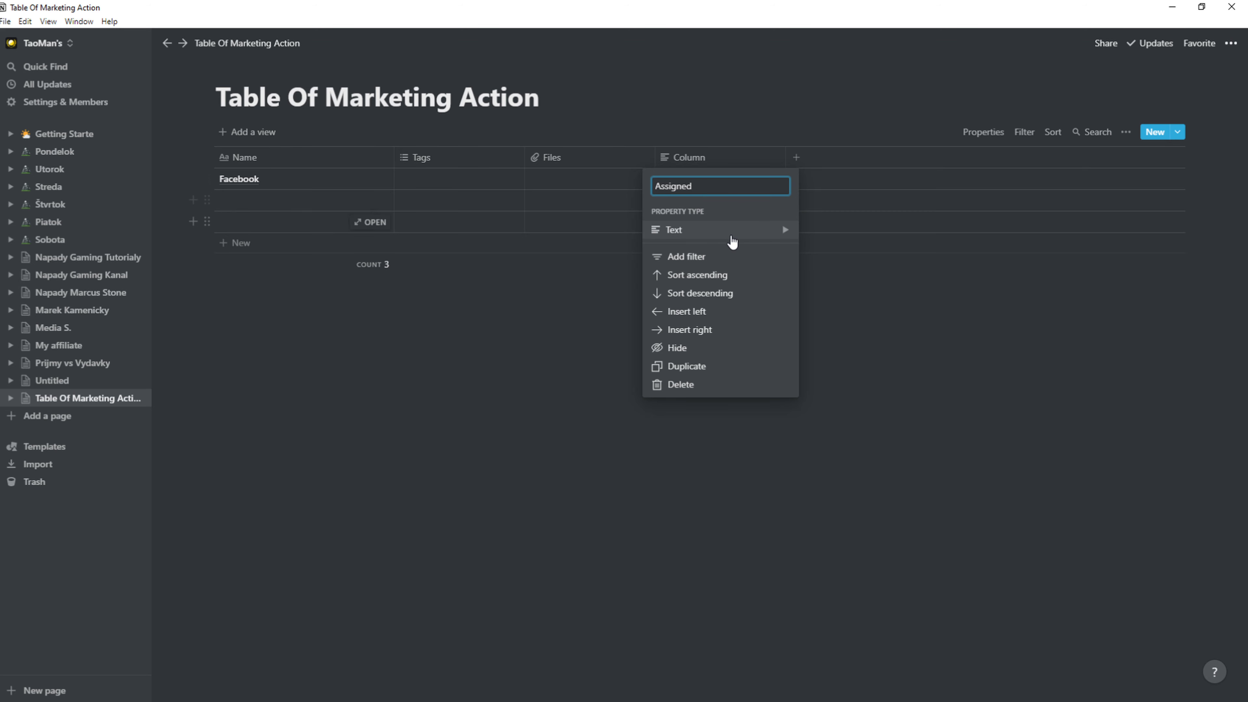
left_click(731, 235)
left_click(843, 203)
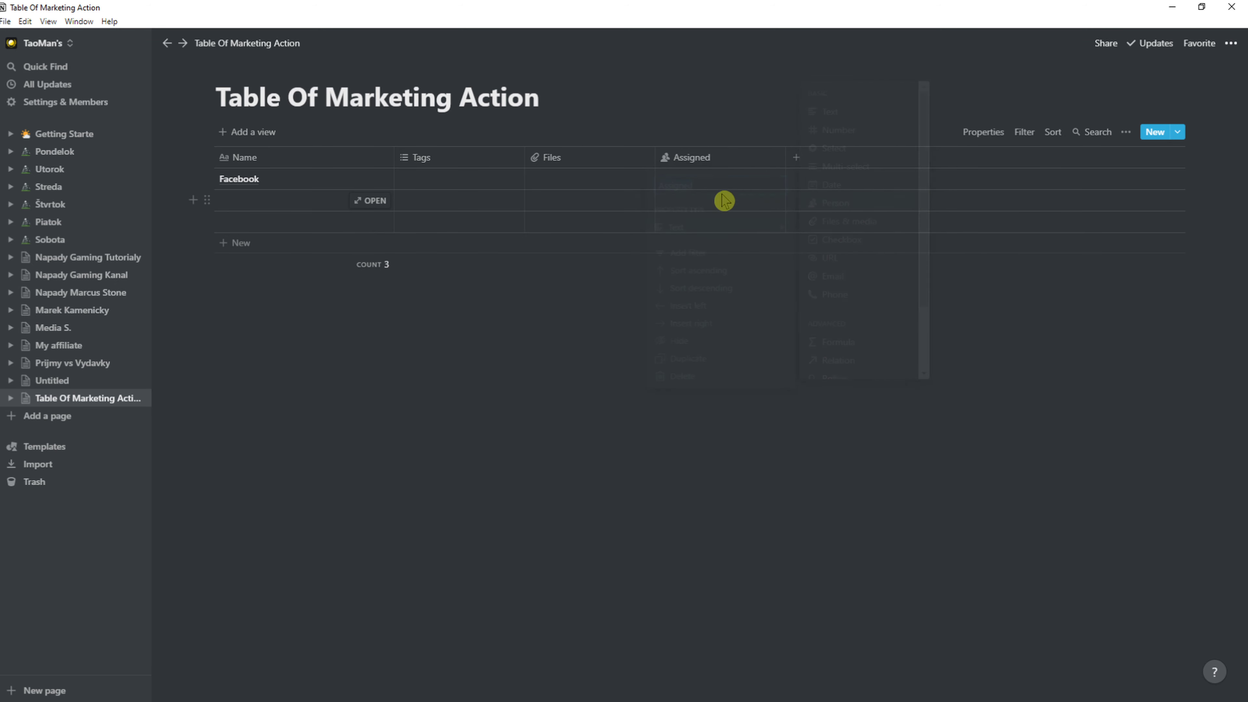
- Assign the workspace's member to the Facebook row in the Assigned column
left_click(697, 179)
left_click(689, 222)
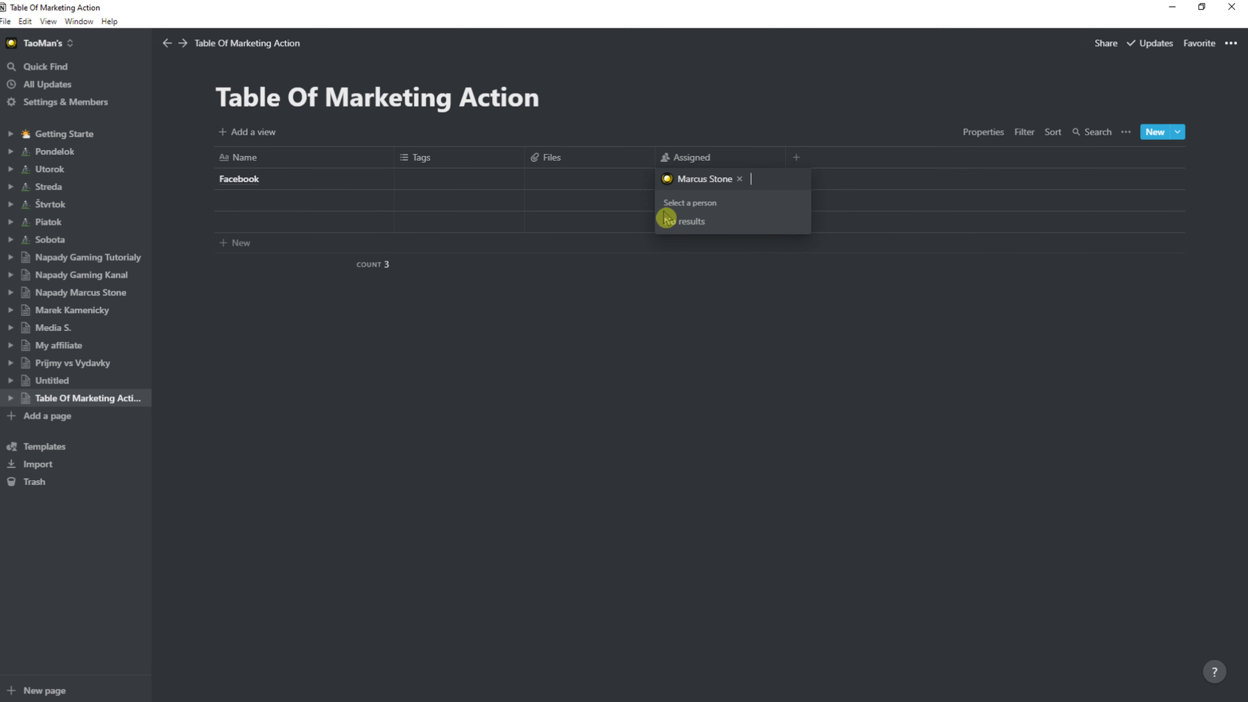
key("Escape")
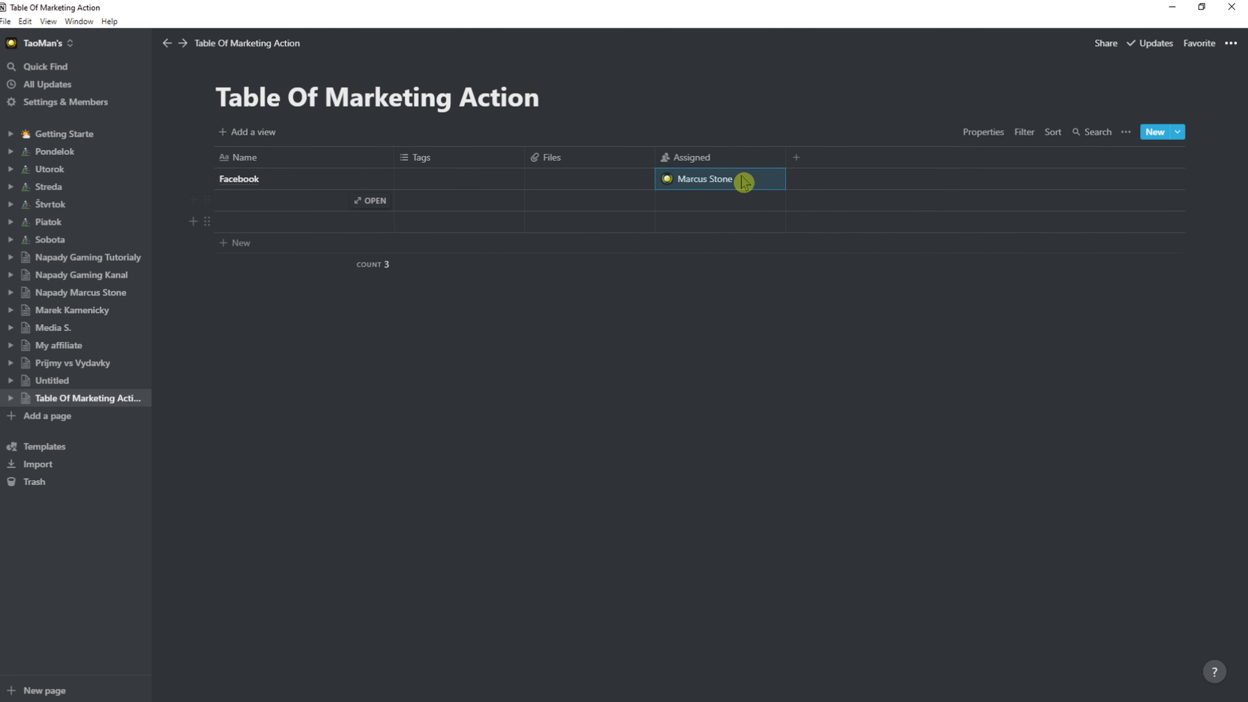
- Add a column after Assigned with the Checkbox property type and tick it for the Facebook row
left_click(814, 159)
left_click(818, 238)
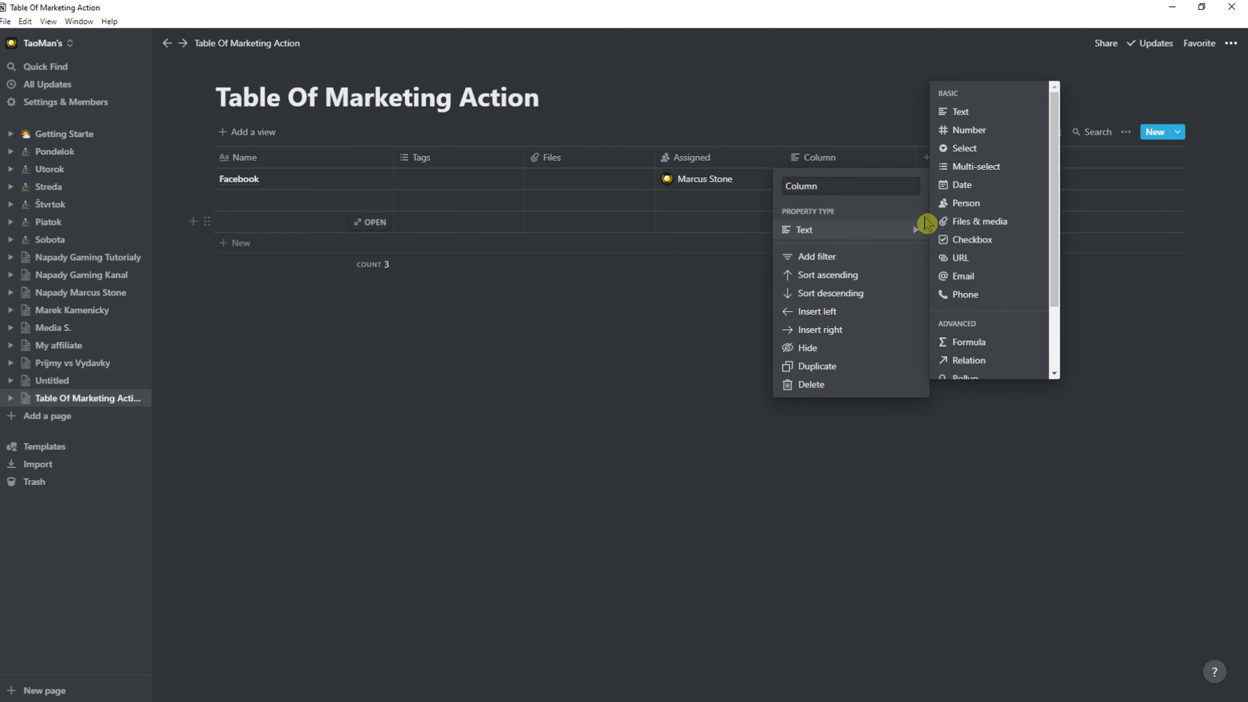
mouse_move(872, 231)
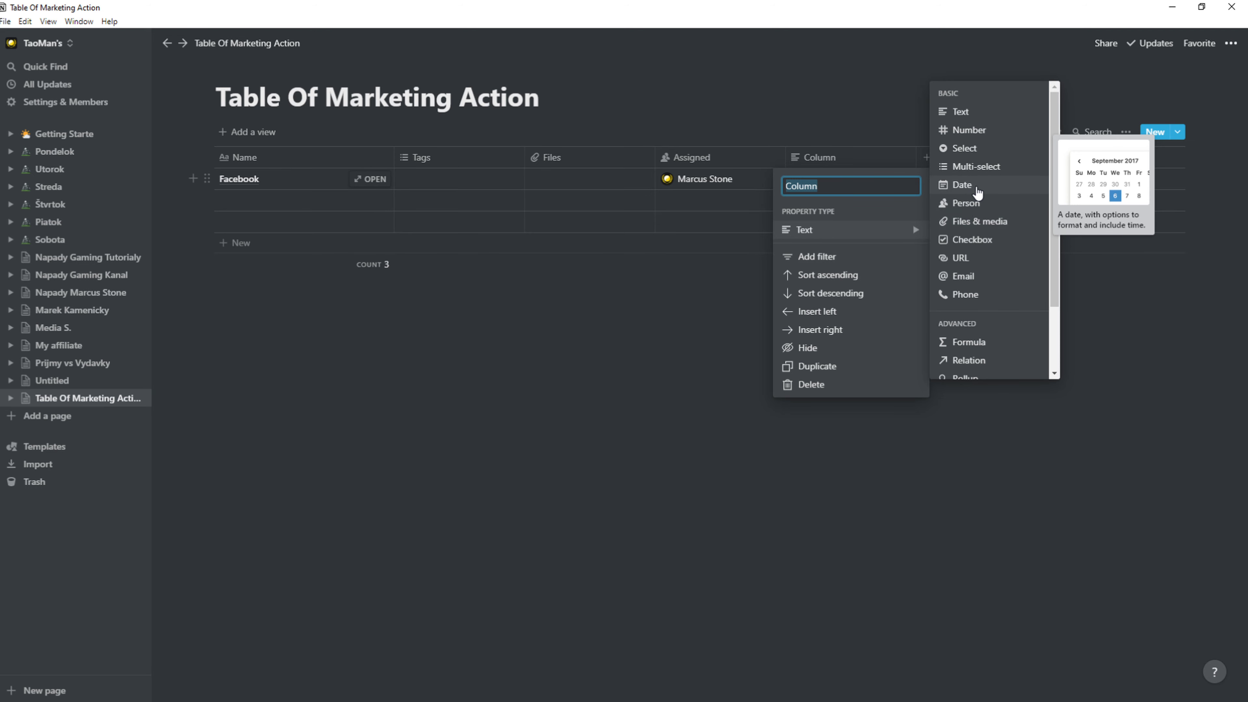
scroll(993, 226, "down", 3)
scroll(994, 226, "up", 3)
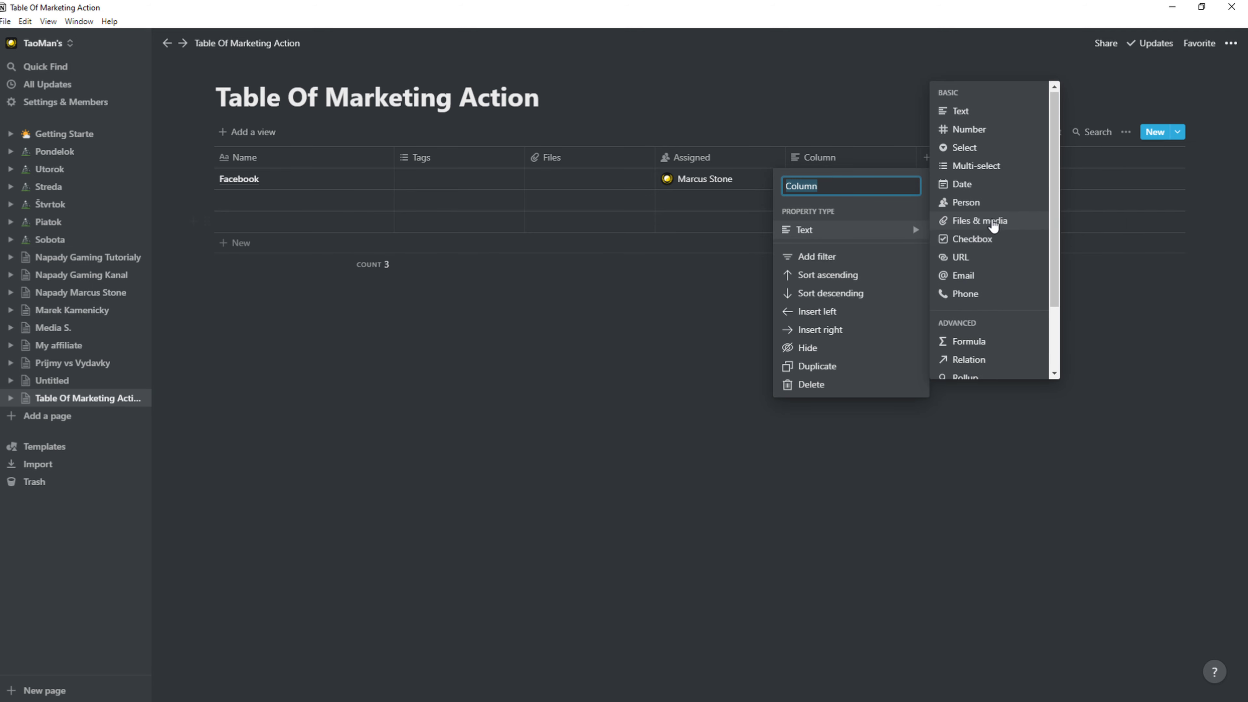
left_click(972, 240)
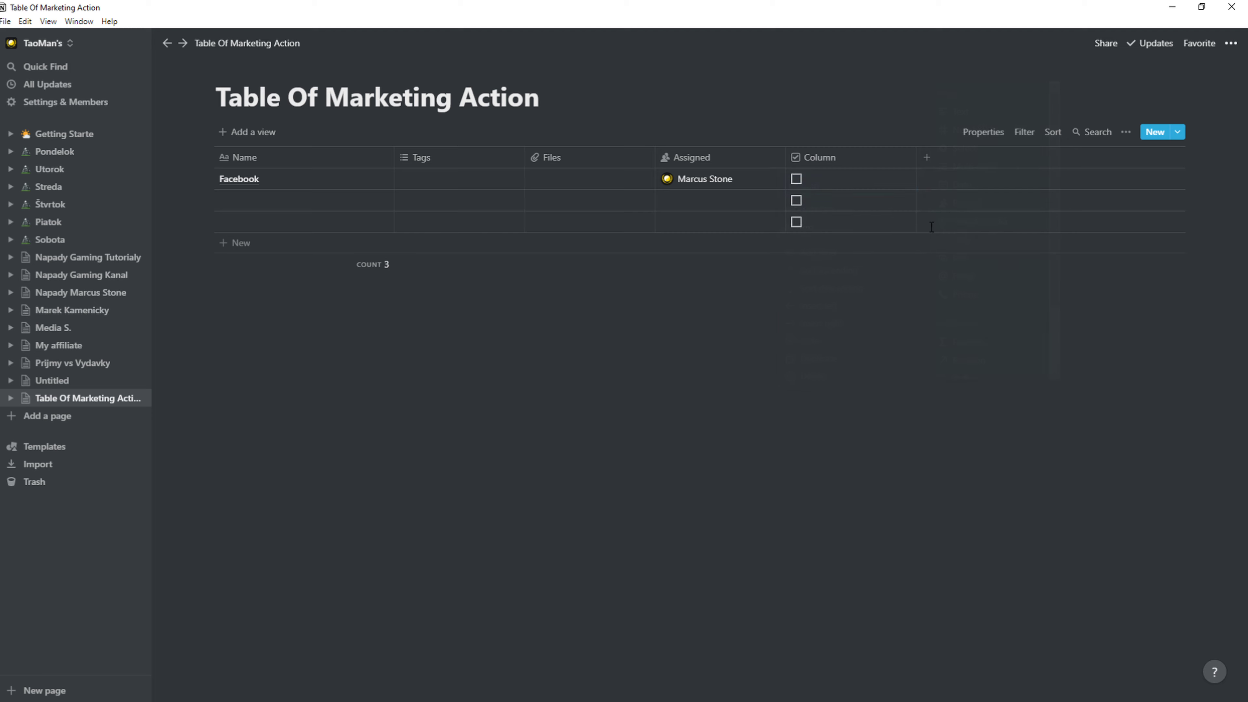
left_click(797, 181)
- Add two empty rows at the end of the marketing table
left_click(263, 247)
left_click(359, 248)
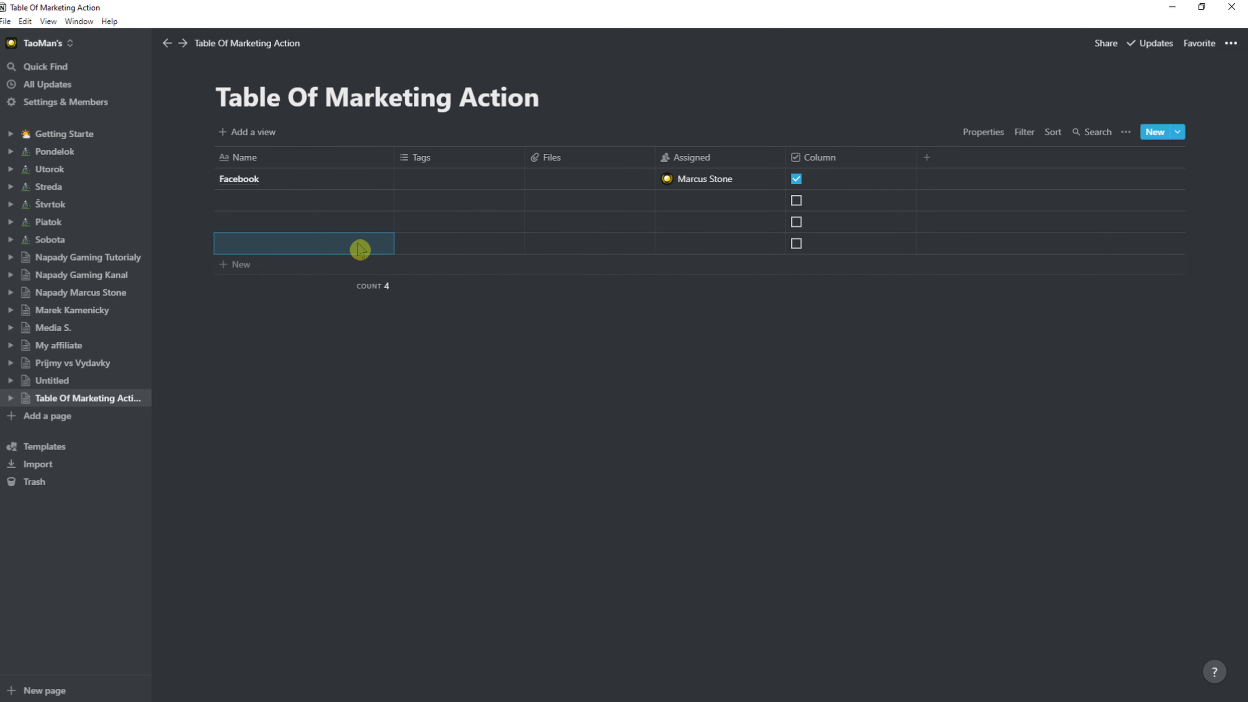
left_click(316, 265)
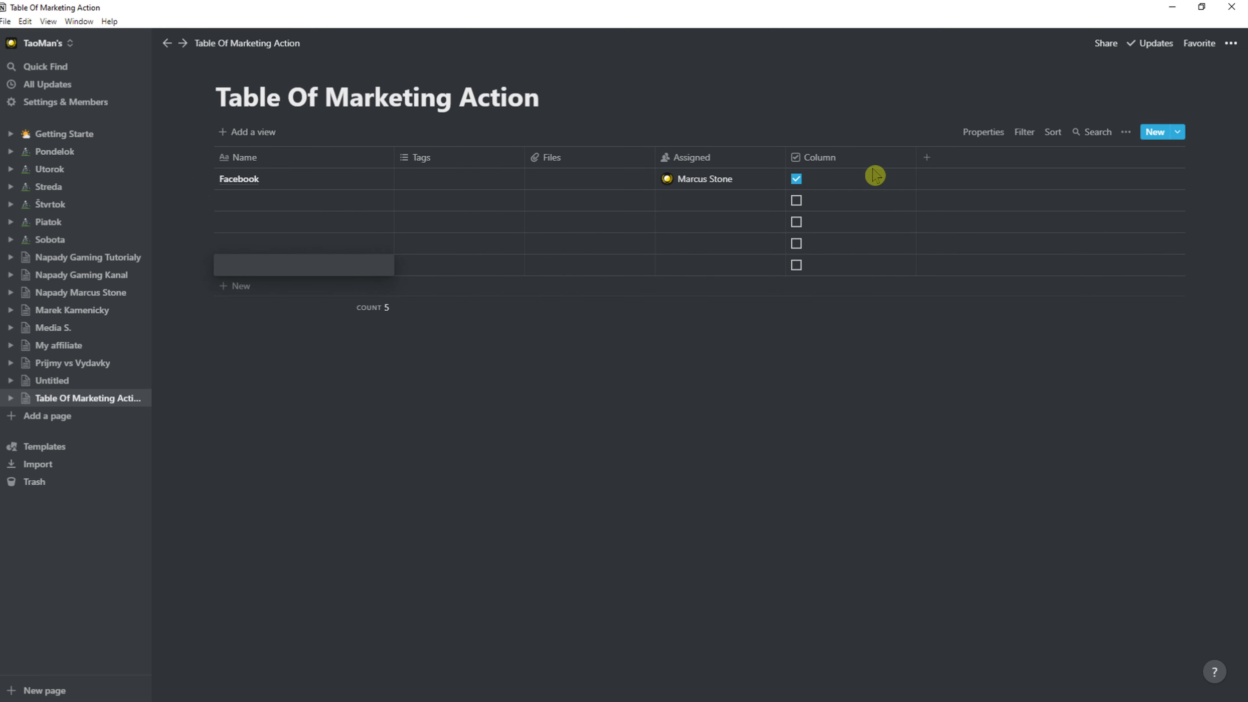
key("Escape")
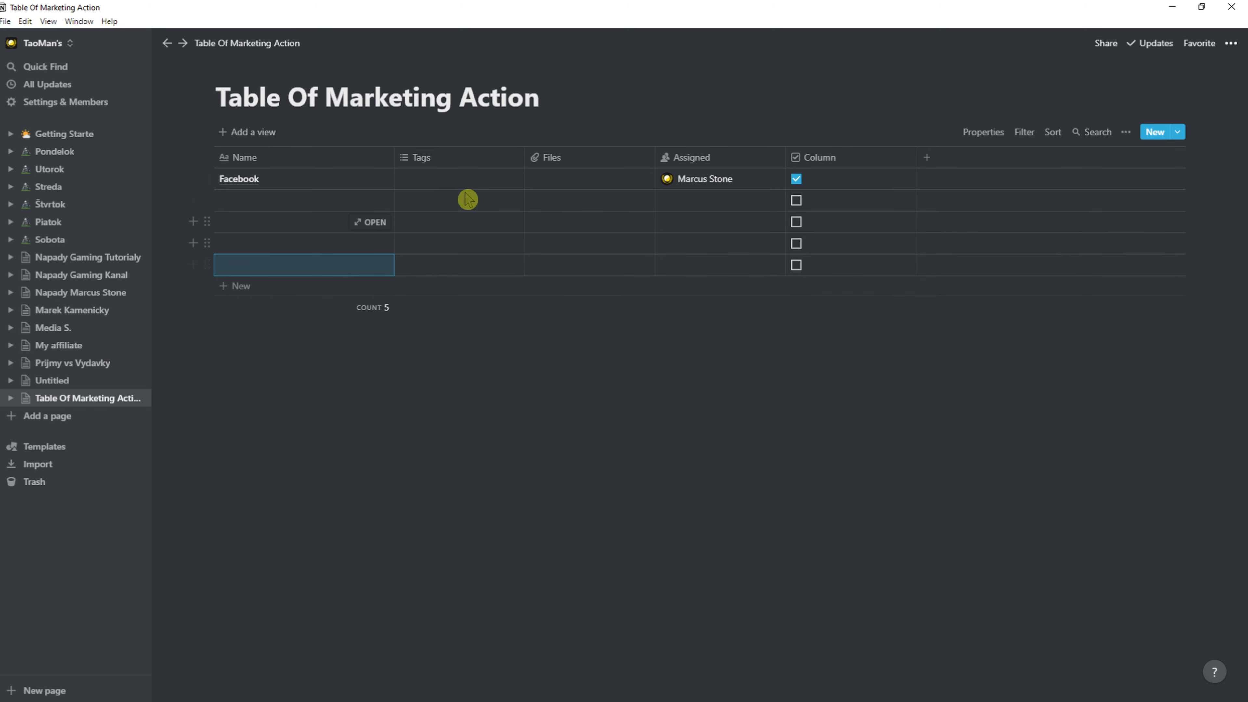
- Open the Prijmy vs Vydavky page and delete the formula column from its table
left_click(98, 363)
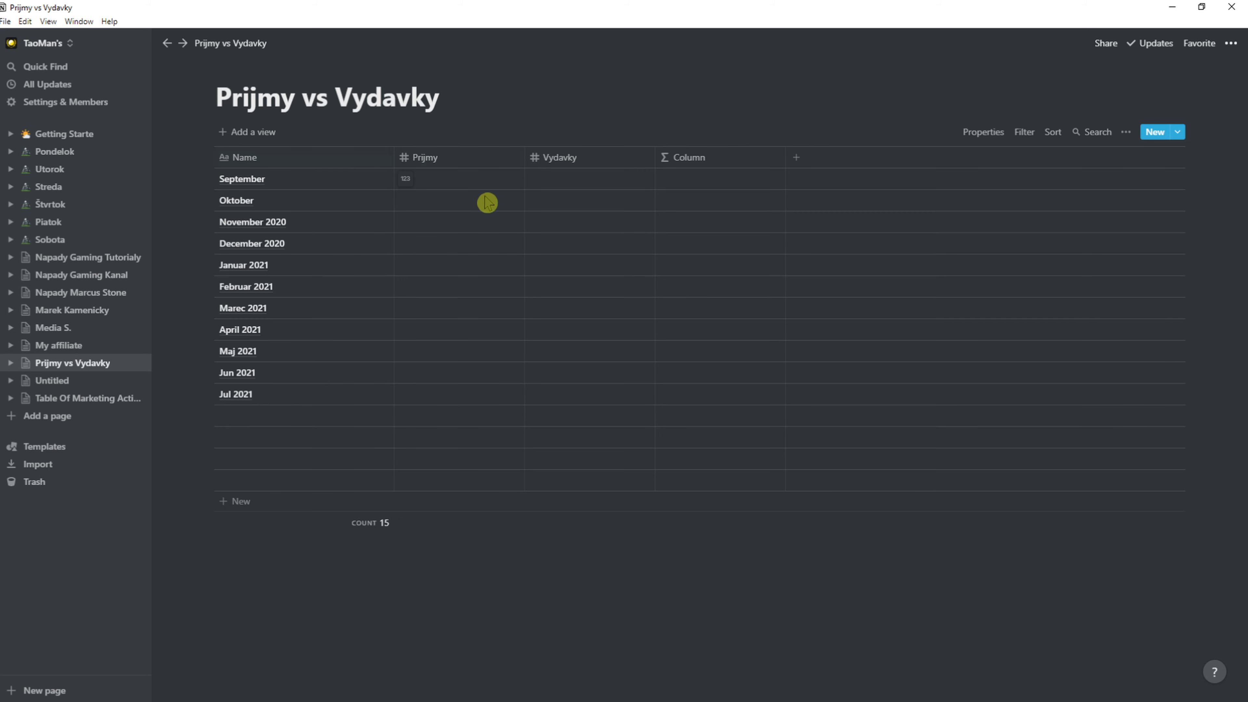
left_click(484, 178)
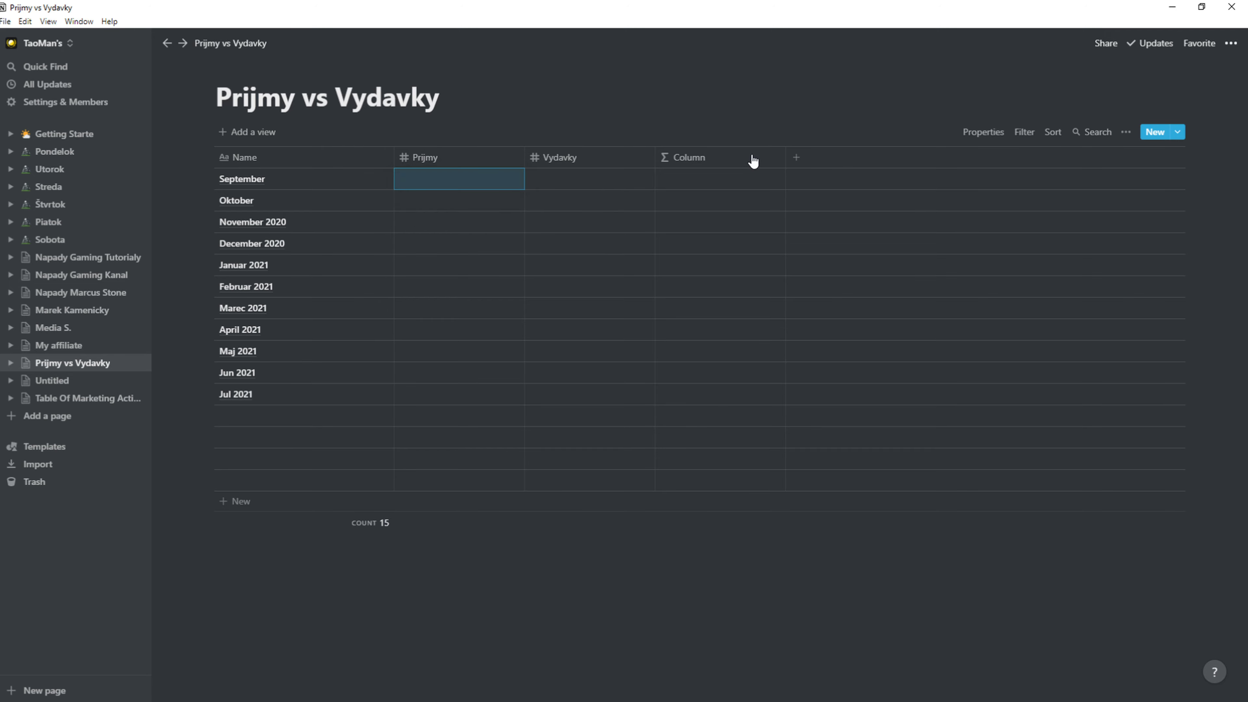
left_click(781, 160)
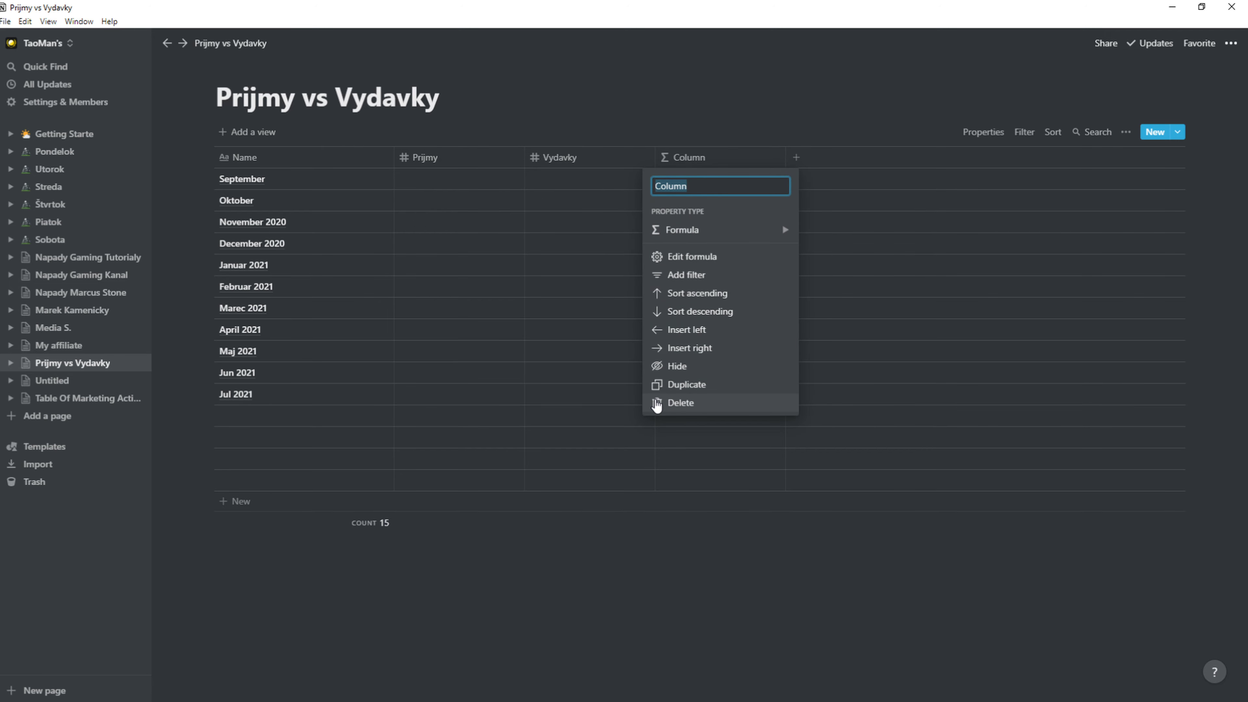
left_click(657, 403)
left_click(605, 388)
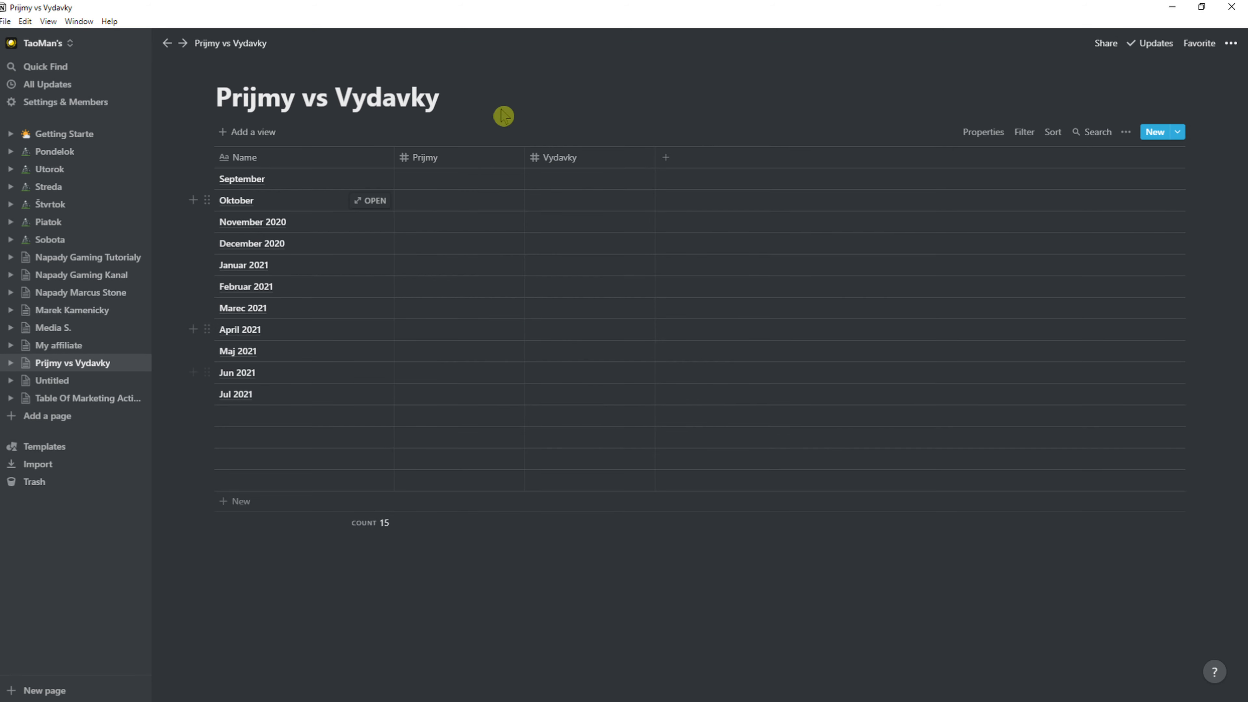
- Enter 5000 under Prijmy and 1200 under Vydavky in the September row
left_click(483, 177)
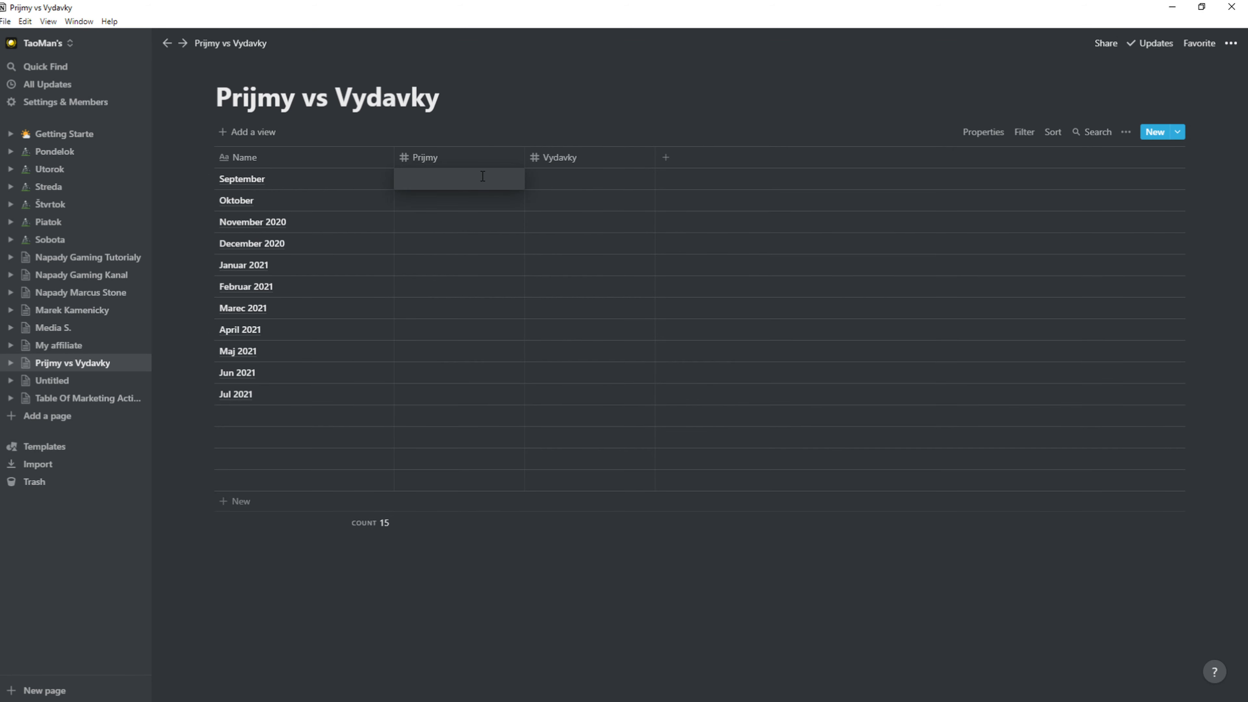
type("5000")
key("Return")
left_click(604, 180)
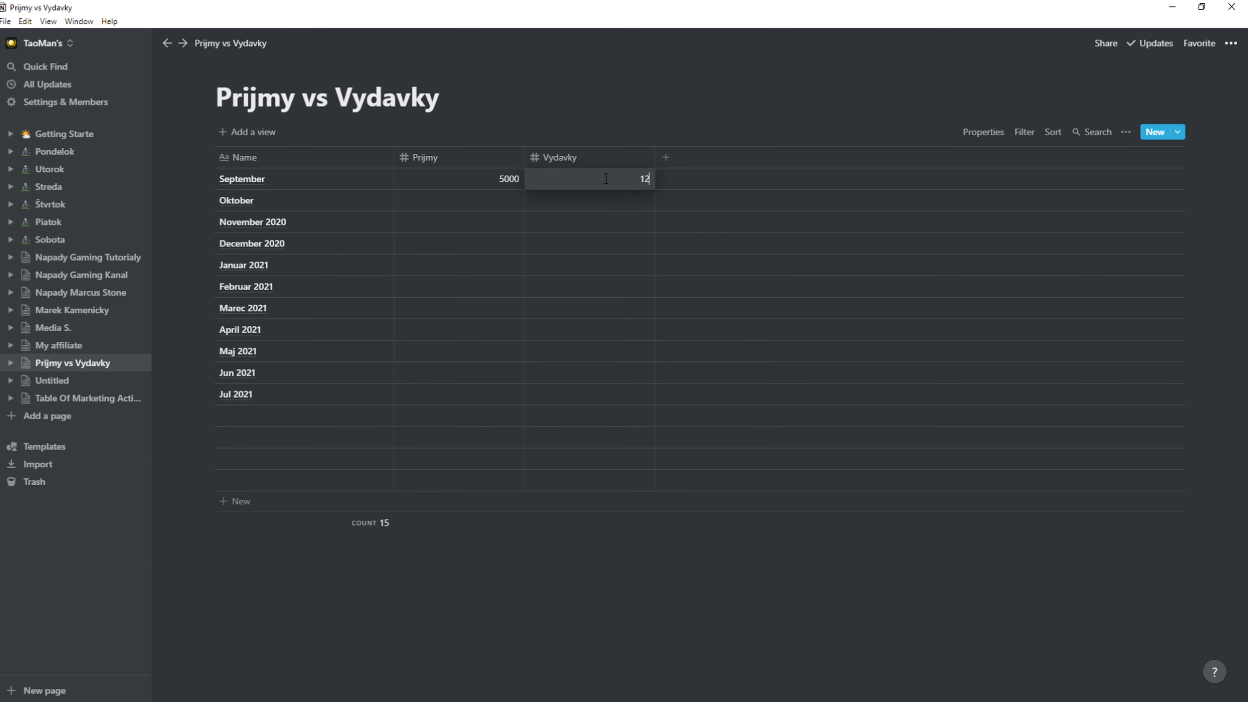
key("Return")
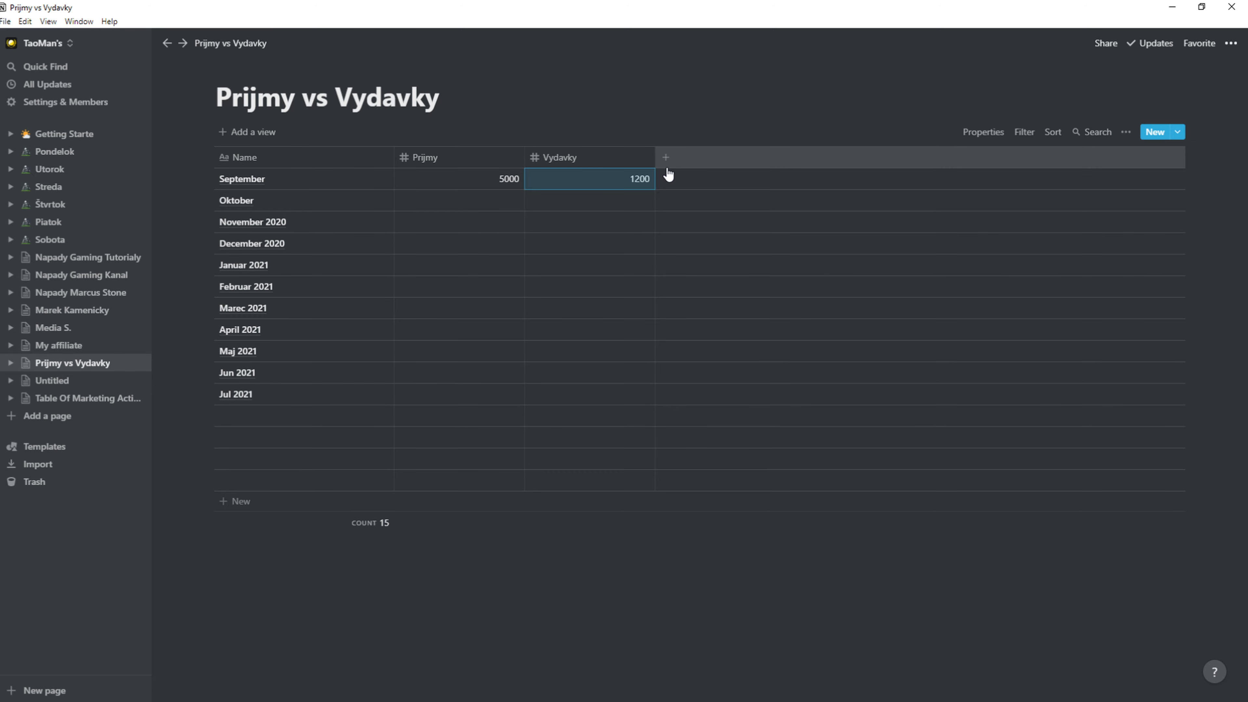
- Add a column after Vydavky with the Formula property type and open its formula for editing in the September row
left_click(668, 159)
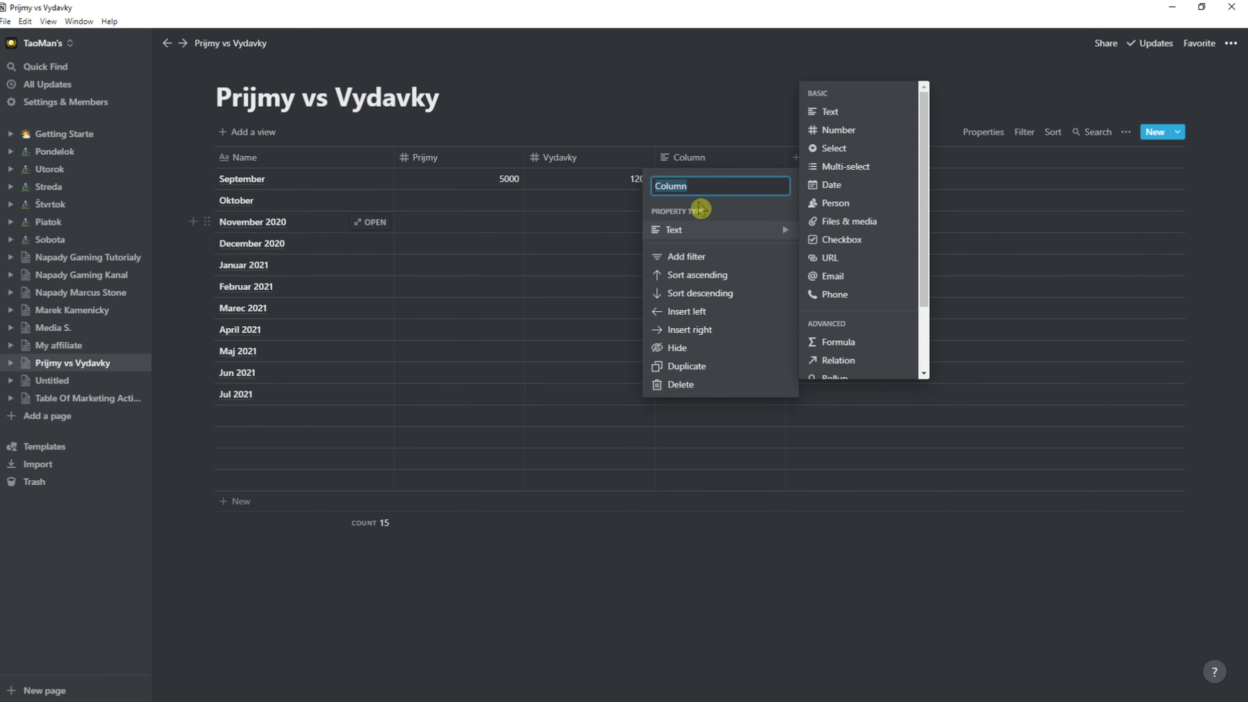
left_click(699, 189)
mouse_move(718, 231)
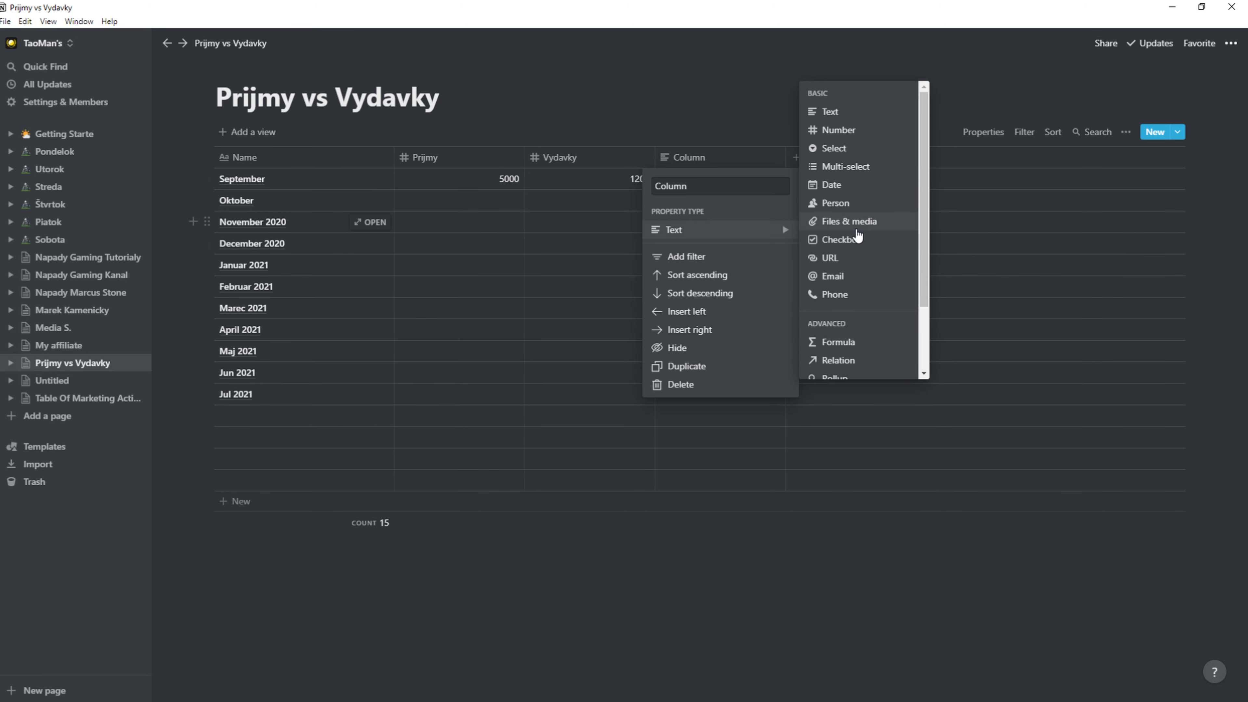
scroll(861, 265, "down", 2)
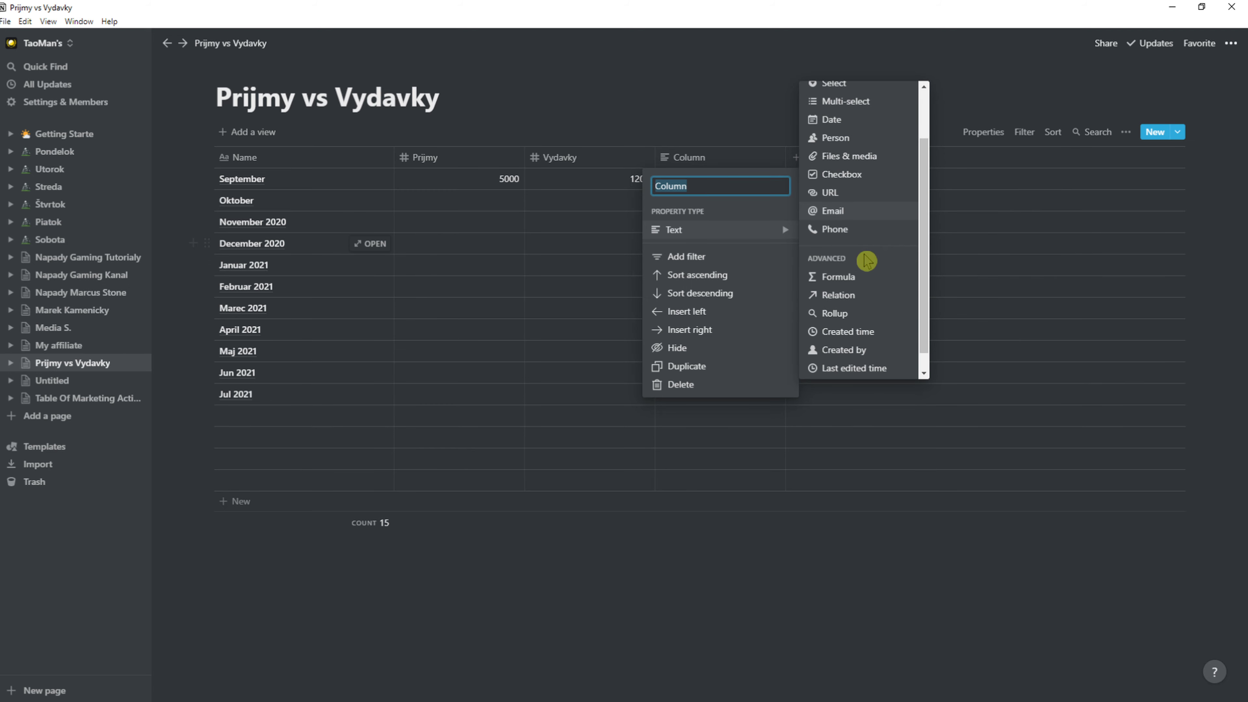
left_click(857, 265)
left_click(710, 184)
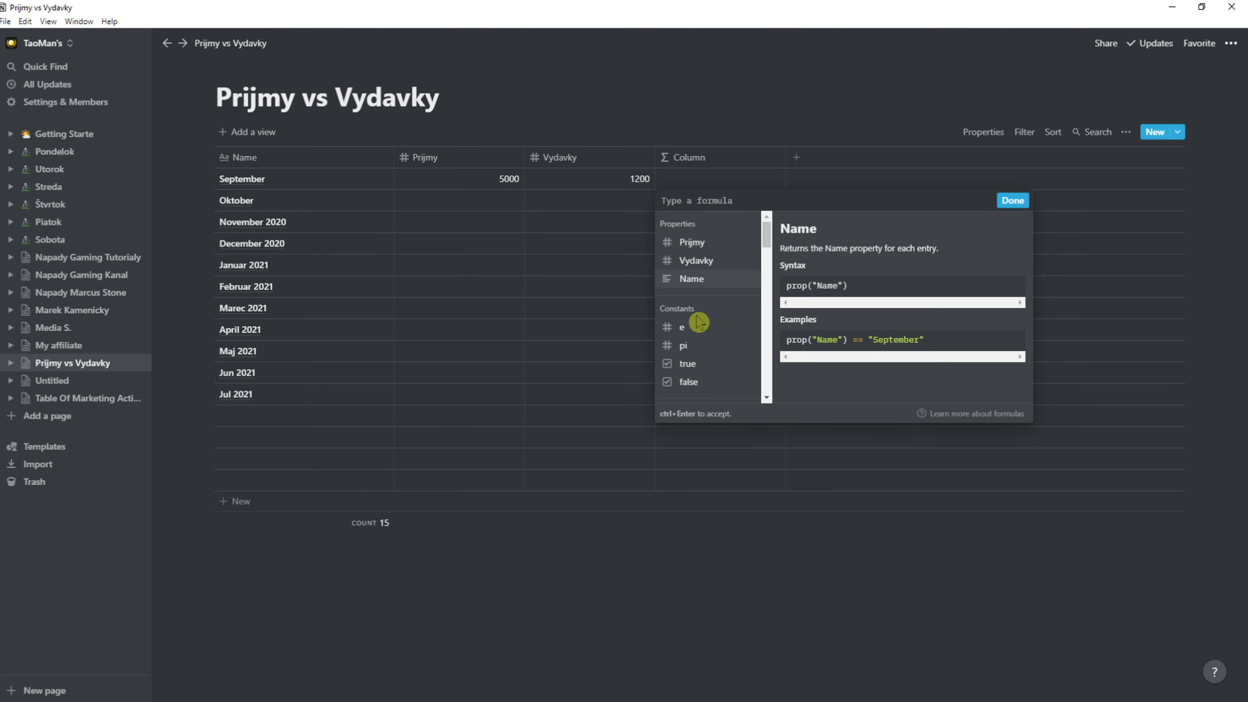
- Build the formula subtract(prop("Prijmy"), prop("Vydavky")) for the new column
scroll(698, 319, "down", 3)
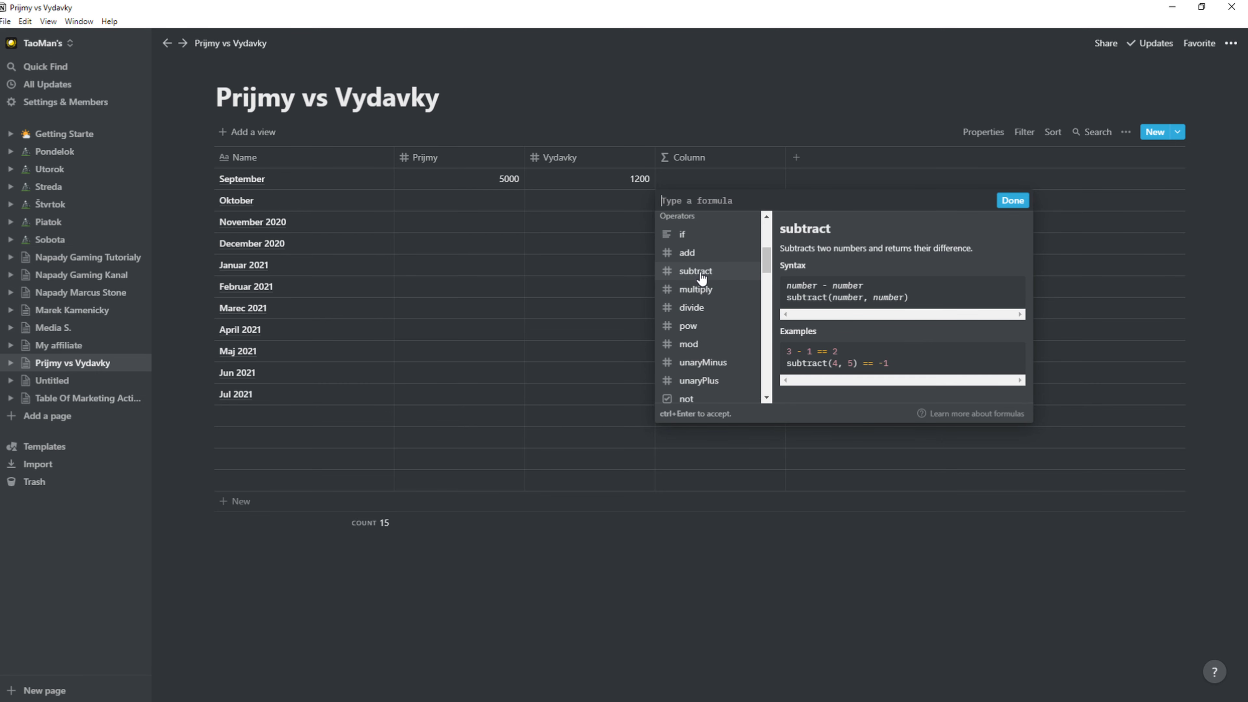
left_click(741, 271)
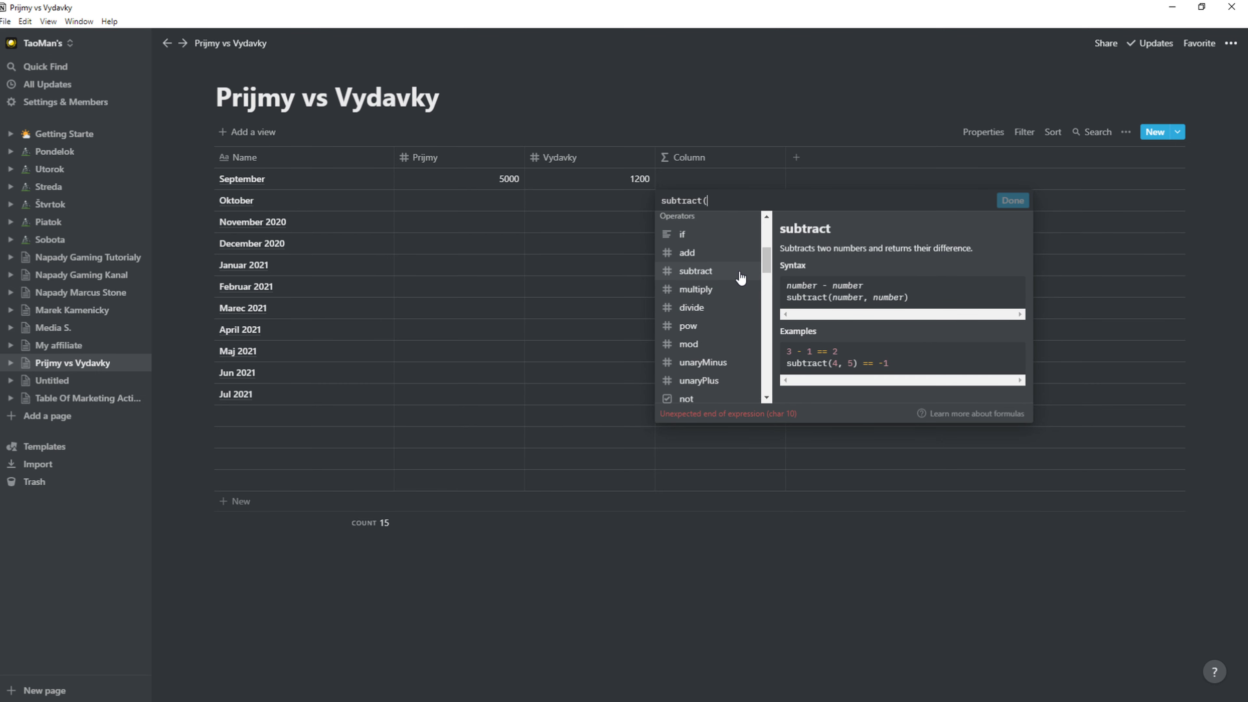
scroll(733, 270, "up", 3)
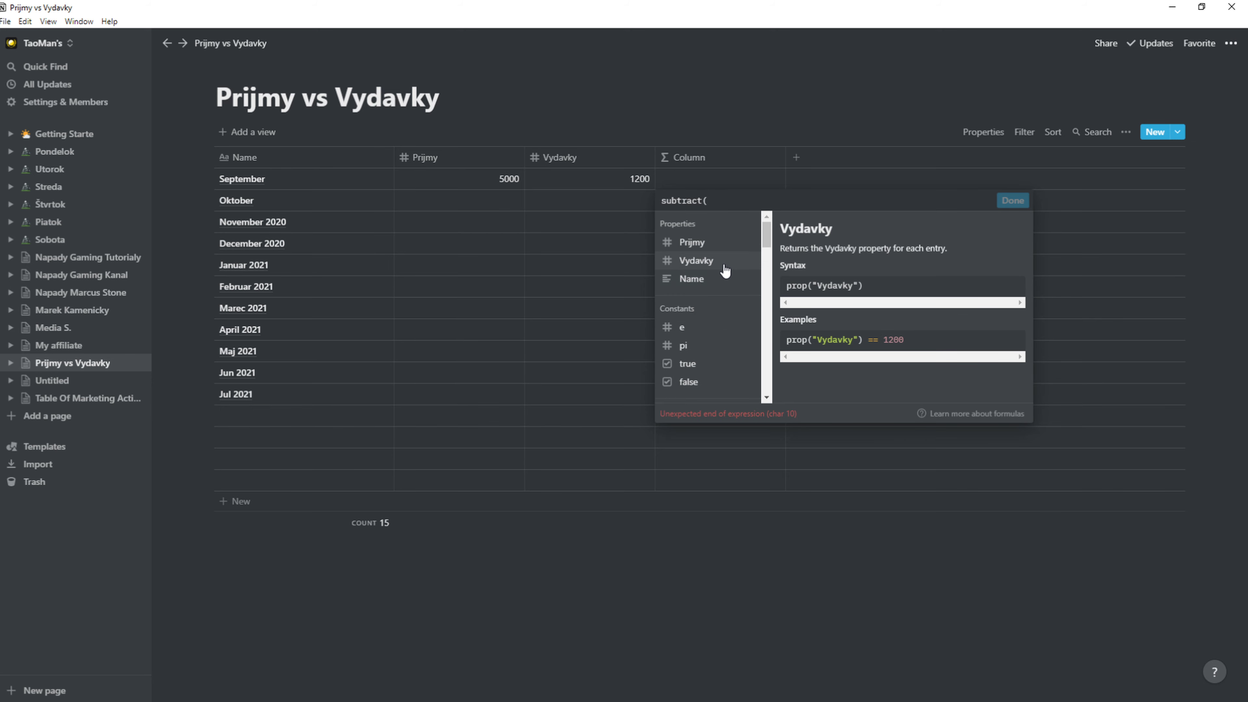
left_click(715, 244)
scroll(702, 290, "down", 3)
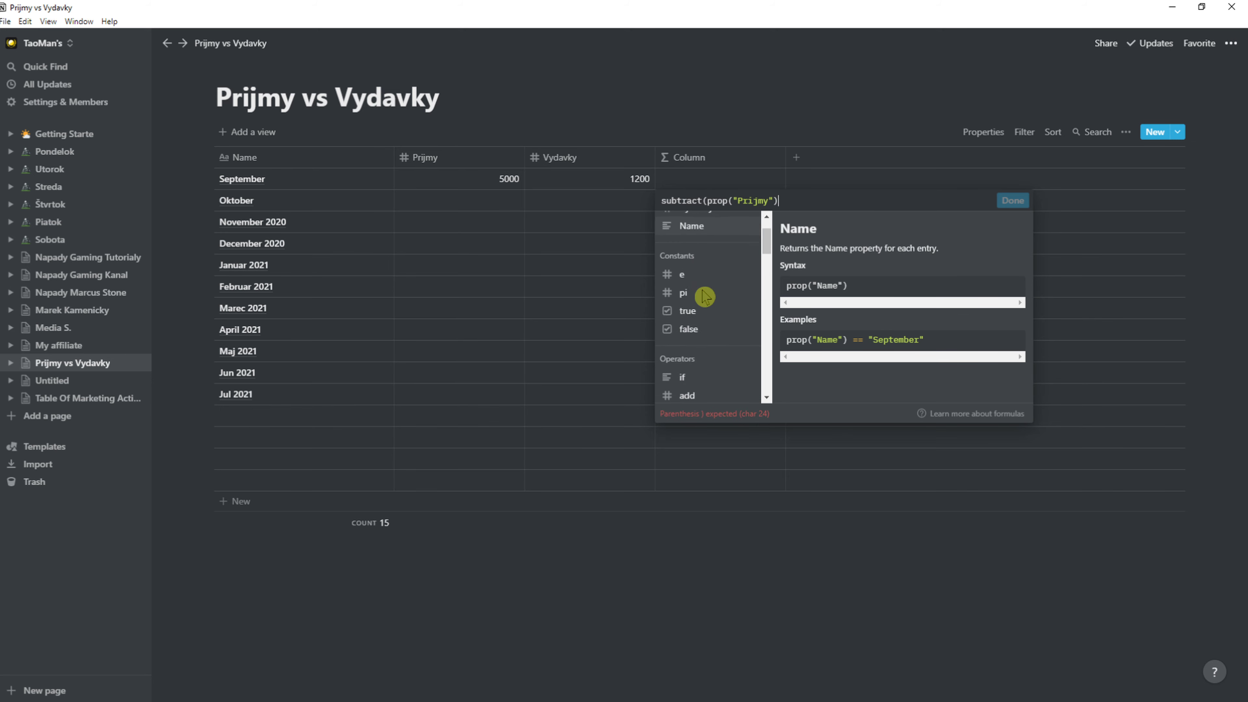
type(",")
scroll(707, 280, "up", 3)
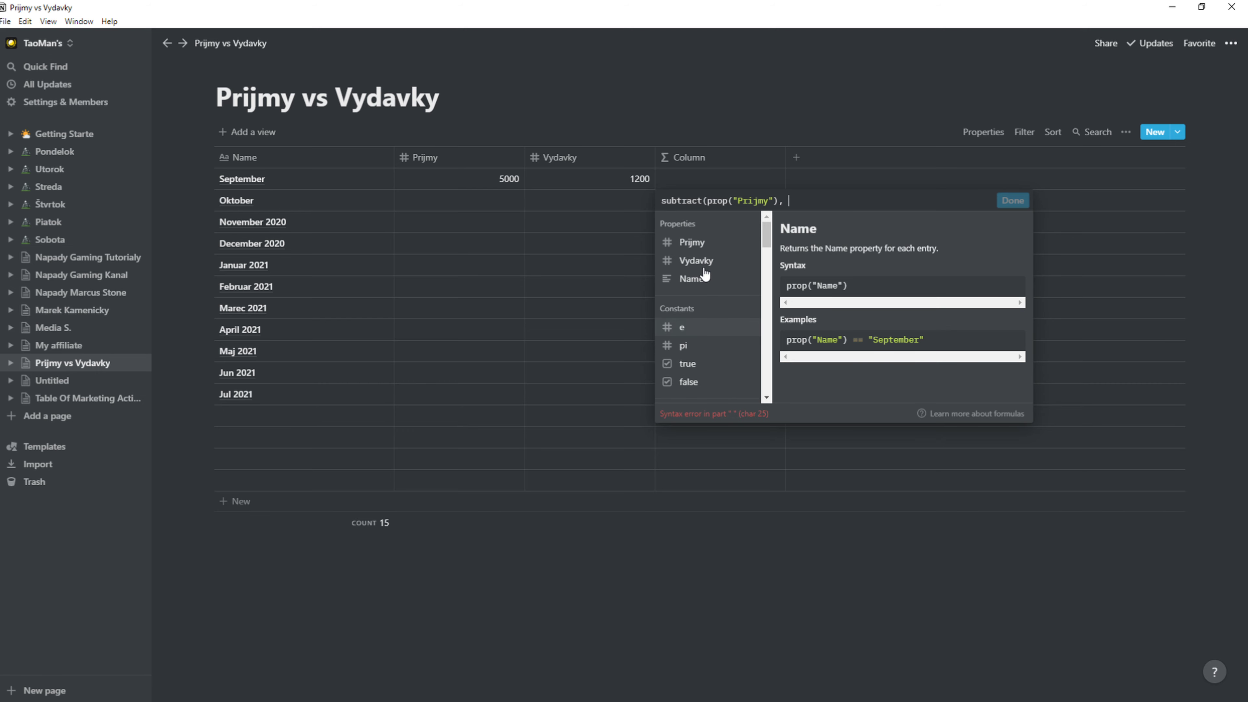
left_click(696, 262)
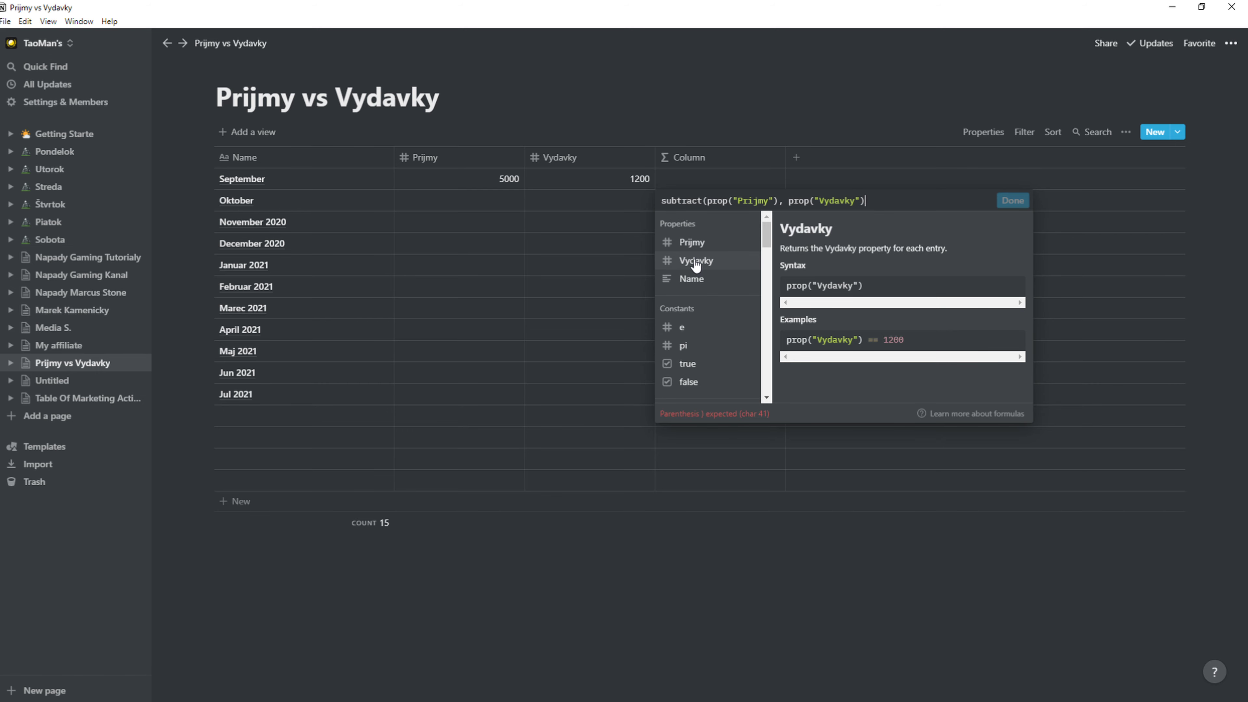
type(")")
left_click(696, 262)
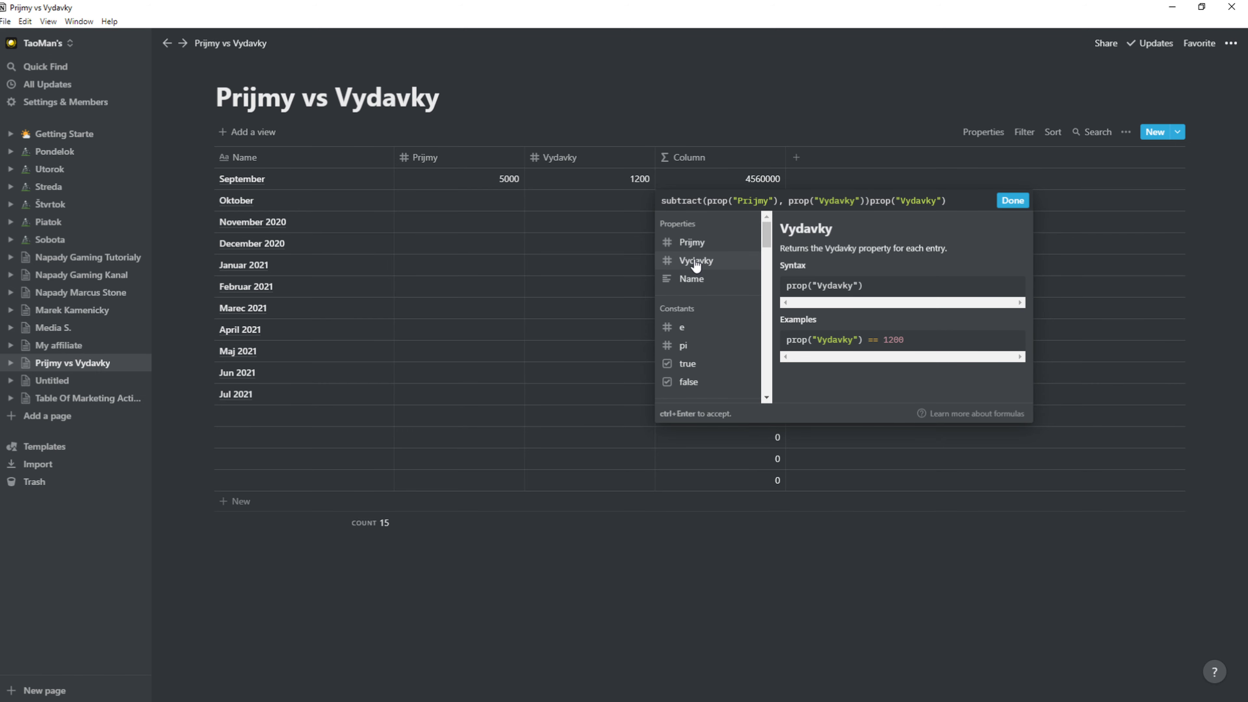
- Delete the surplus prop("Vydavky") after the formula's closing parenthesis and apply the formula
key("BackSpace")
key("BackSpace")
key("BackSpace")
key("BackSpace")
key("BackSpace")
key("BackSpace")
key("BackSpace")
key("BackSpace")
key("BackSpace")
key("BackSpace")
key("BackSpace")
key("BackSpace")
key("BackSpace")
key("BackSpace")
key("BackSpace")
left_click(1013, 200)
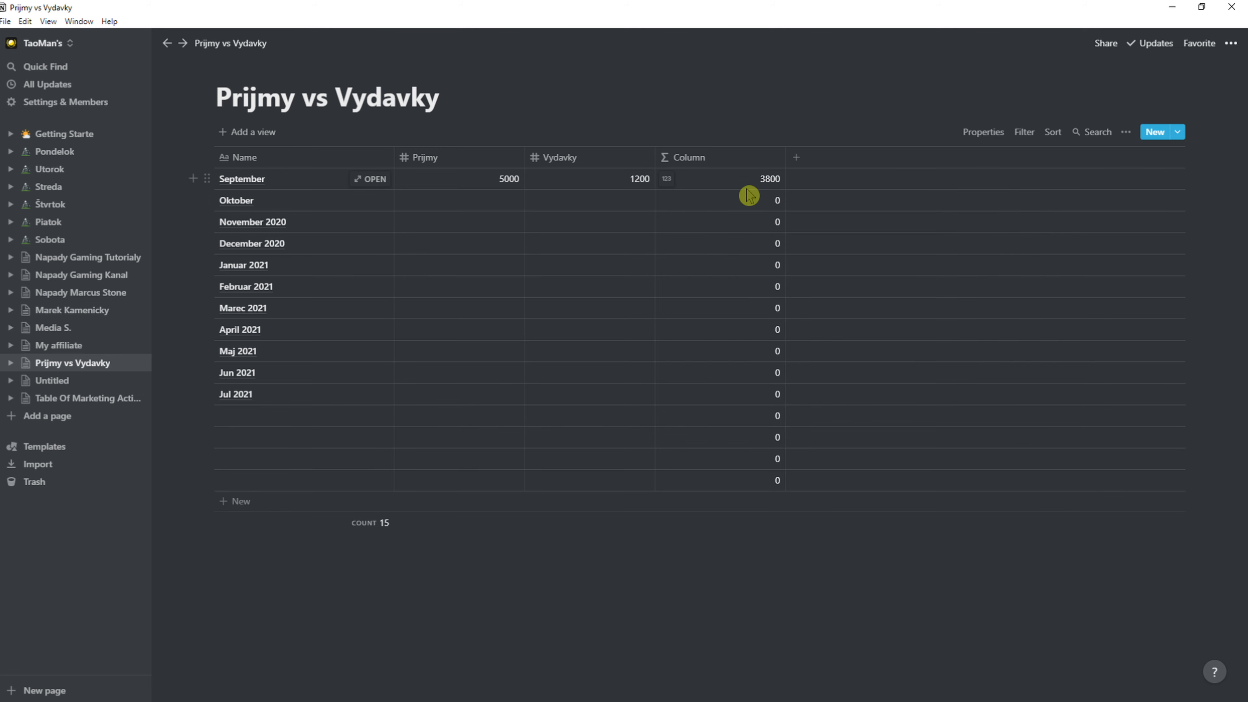